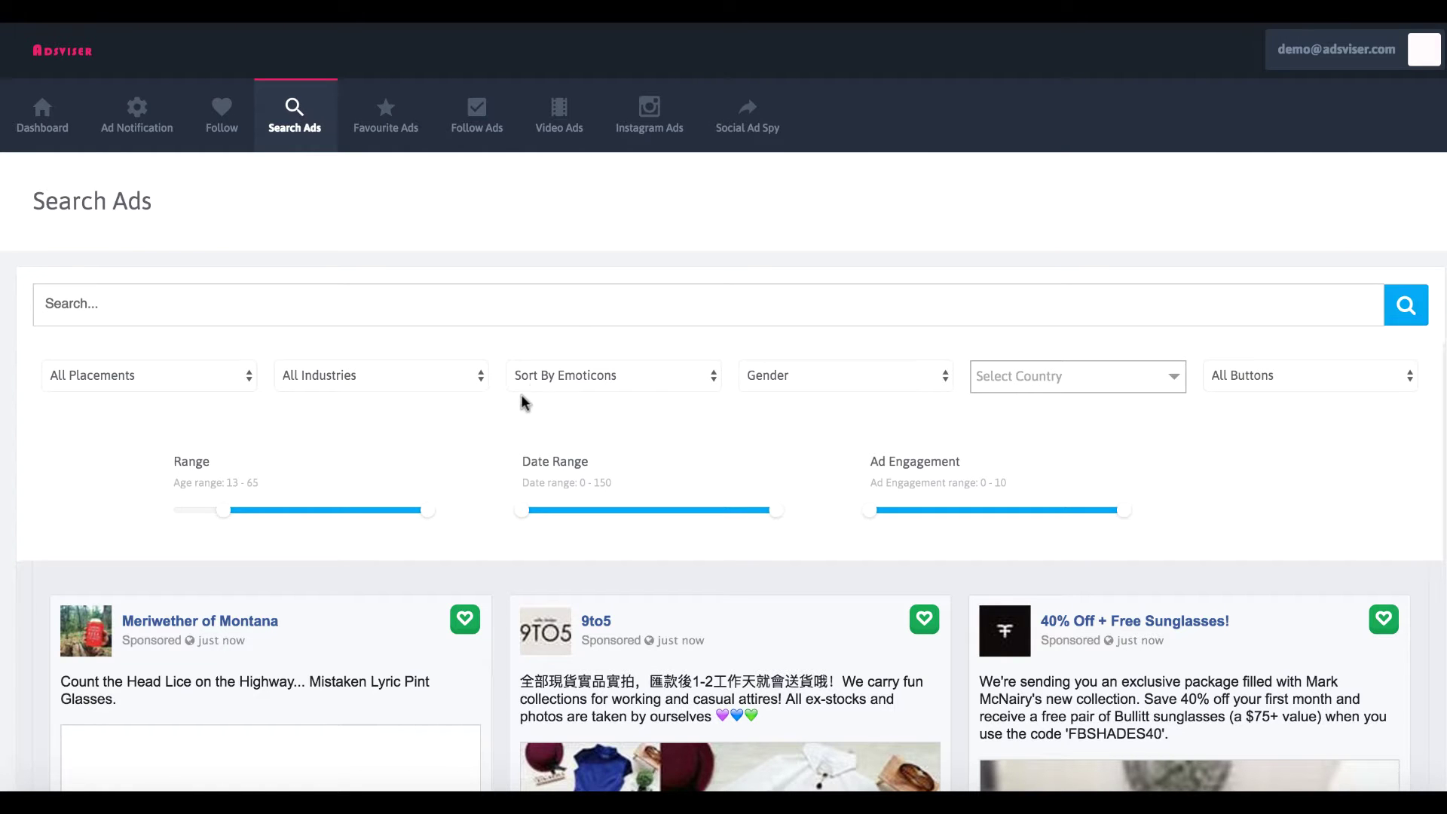
# - Examine the search filters and the sponsored ads listed on the Search Ads page
pyautogui.scroll(-3, 520, 396)
pyautogui.scroll(3, 520, 396)
pyautogui.scroll(-1, 446, 280)
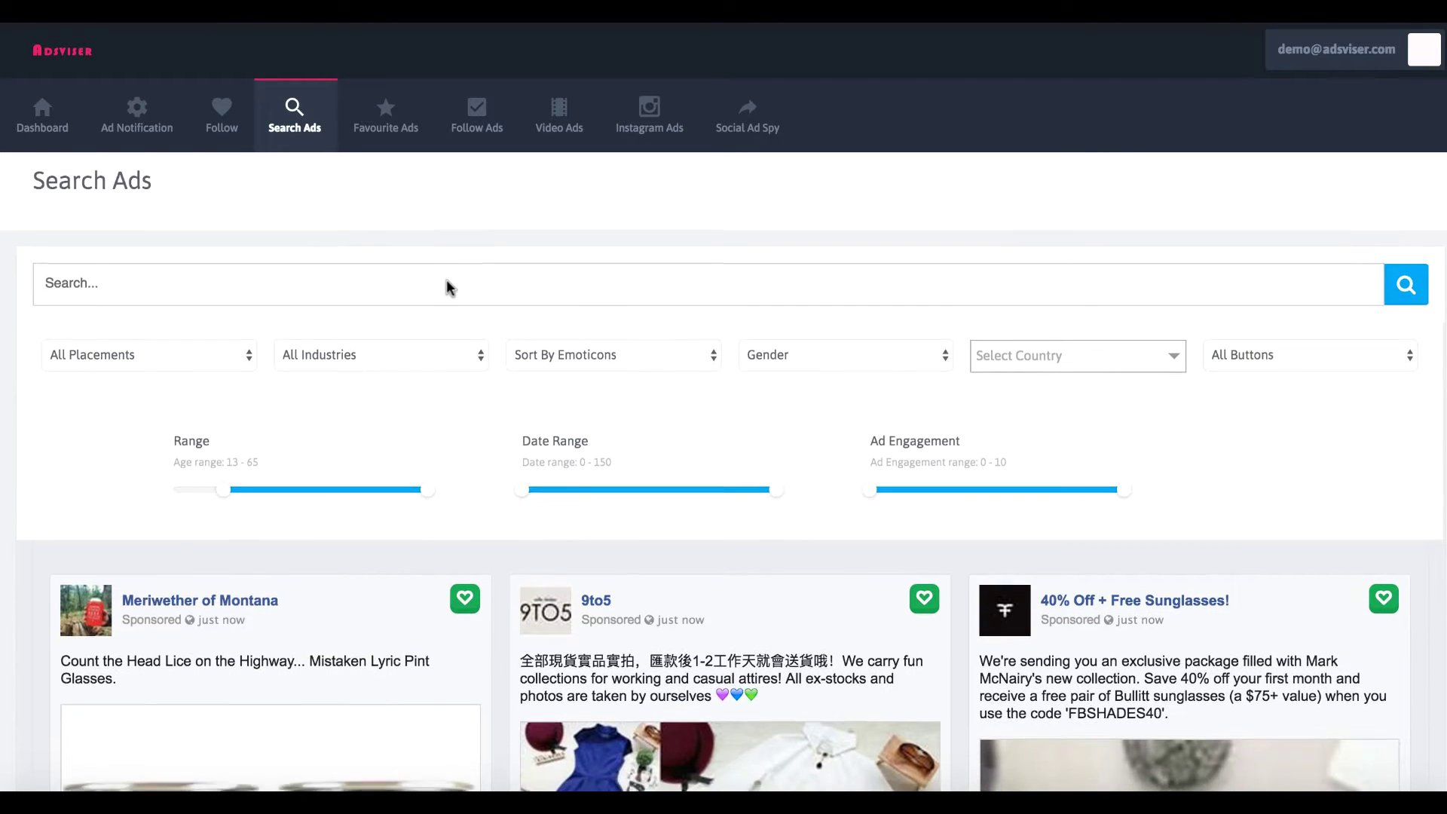
pyautogui.scroll(1, 446, 280)
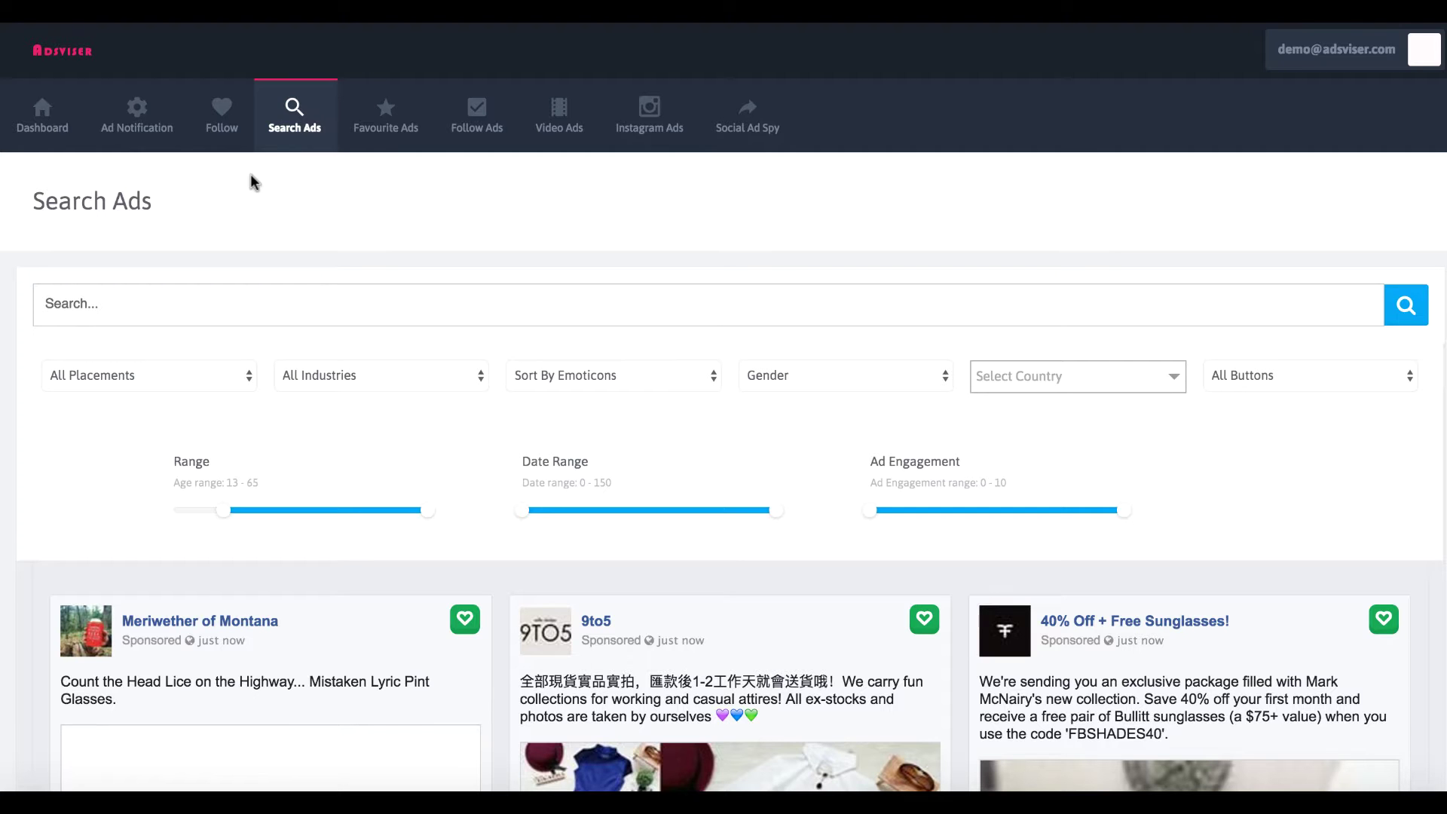
pyautogui.scroll(-2, 287, 308)
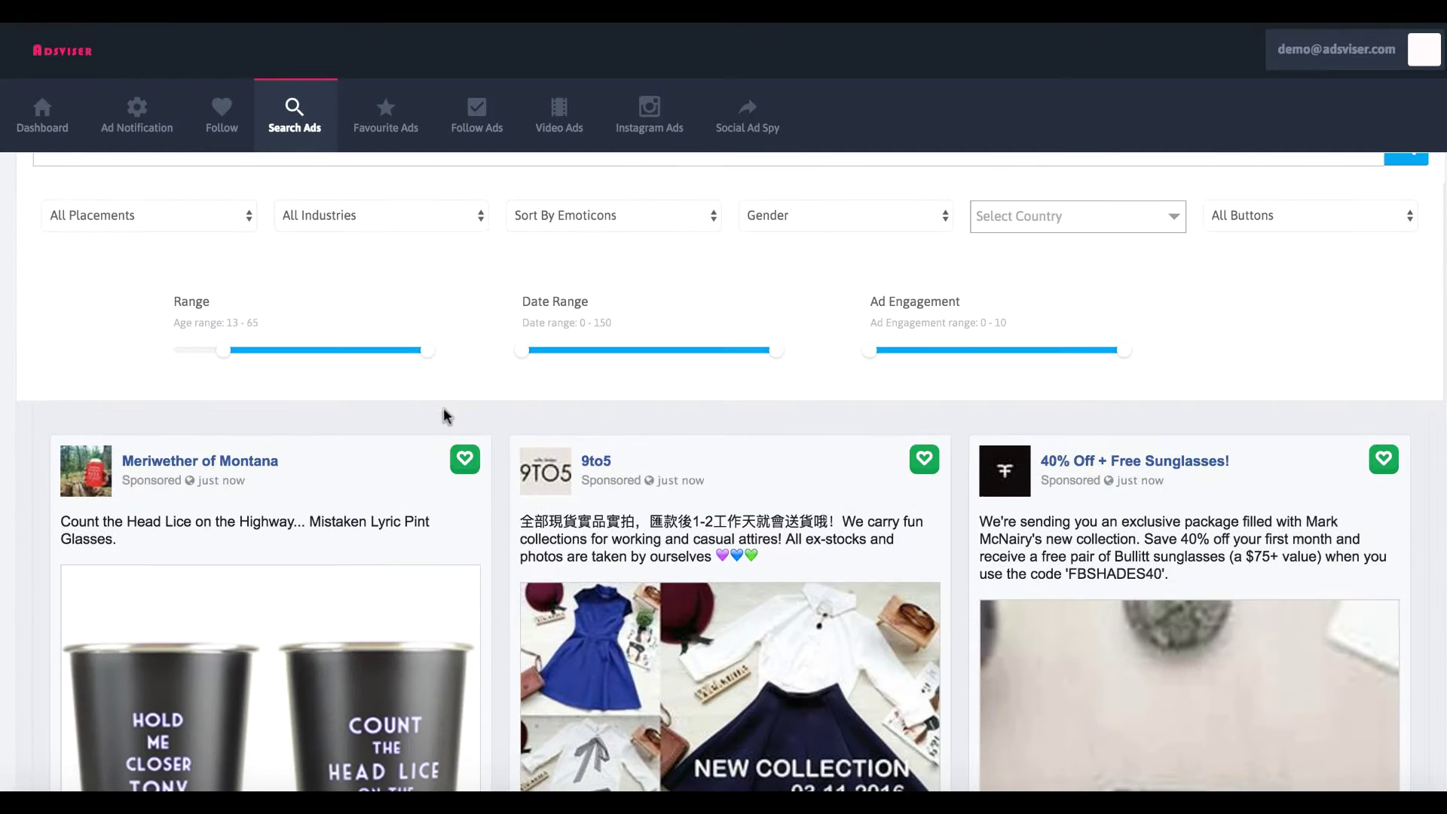
pyautogui.scroll(-5, 502, 486)
pyautogui.scroll(7, 502, 486)
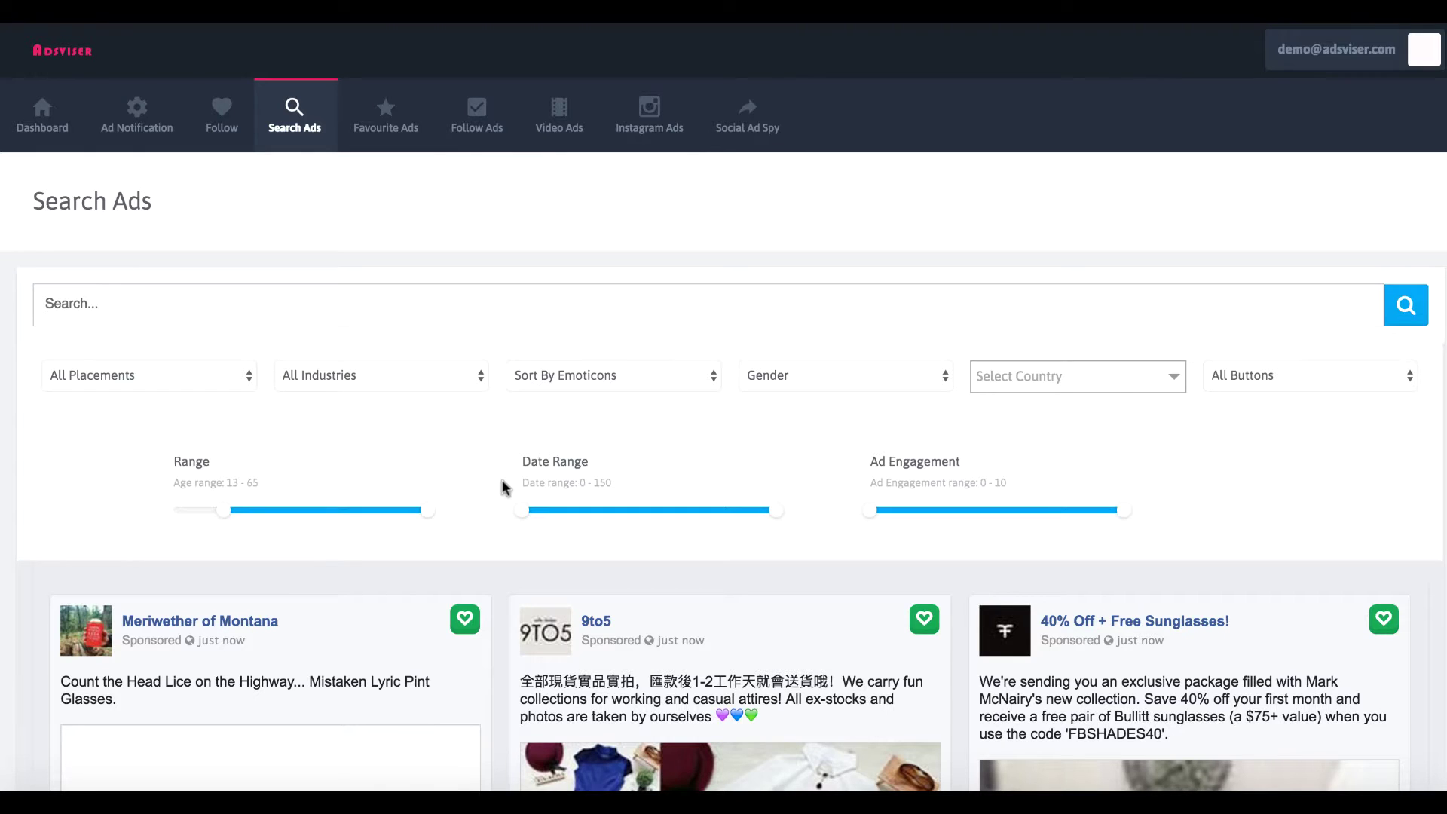
pyautogui.scroll(-1, 502, 446)
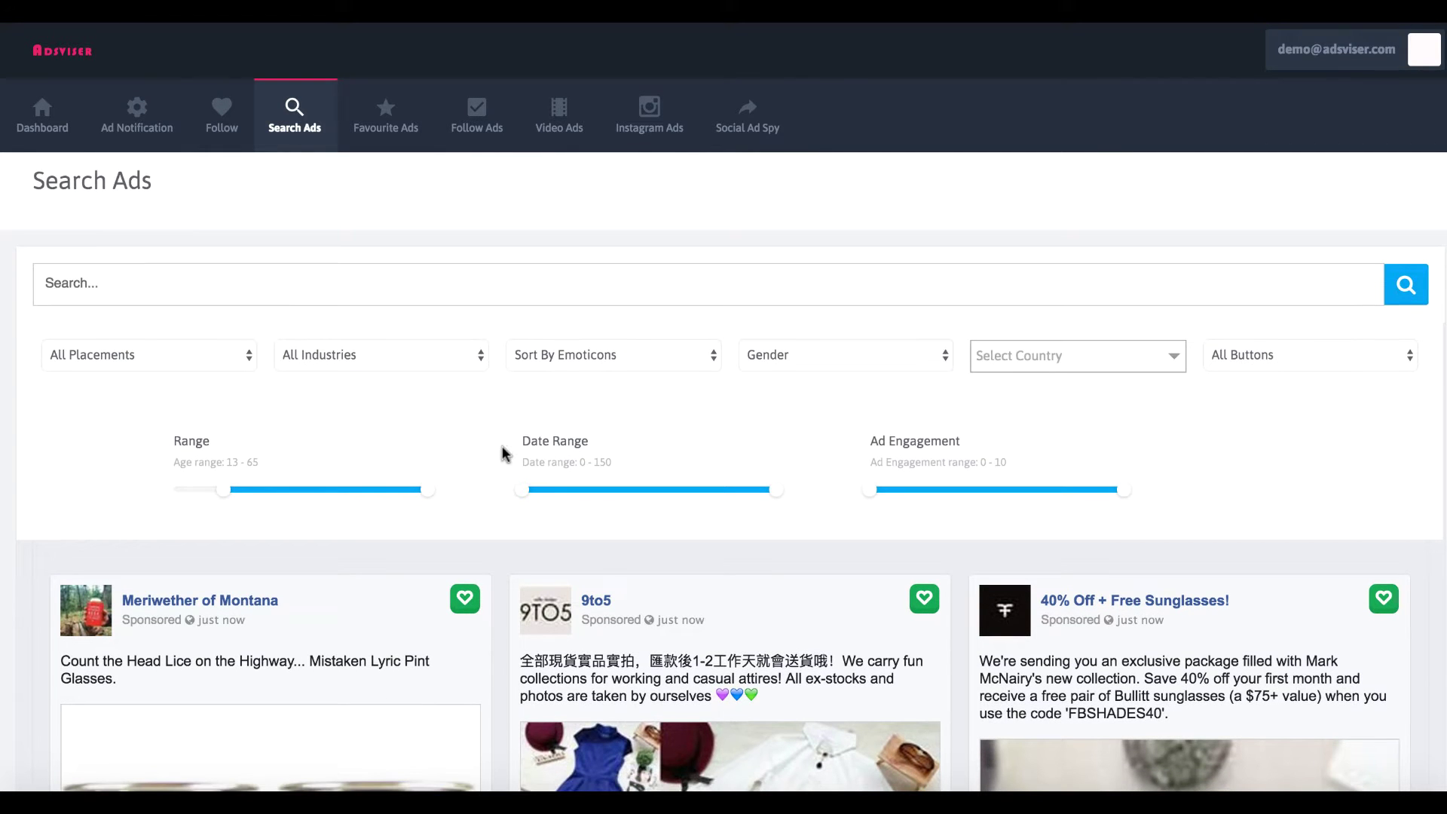
pyautogui.scroll(-4, 502, 446)
pyautogui.scroll(5, 502, 446)
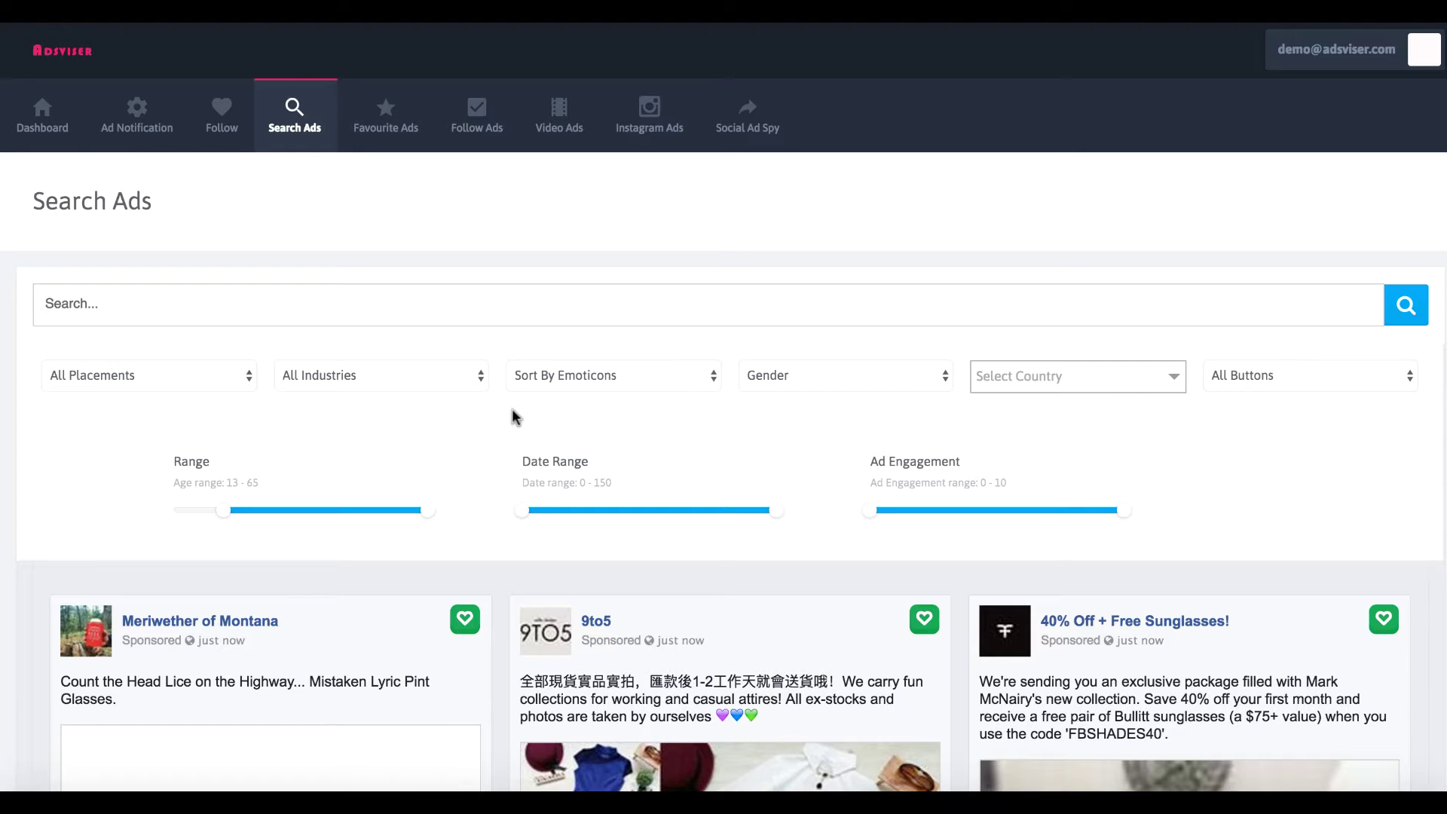
pyautogui.scroll(-1, 494, 410)
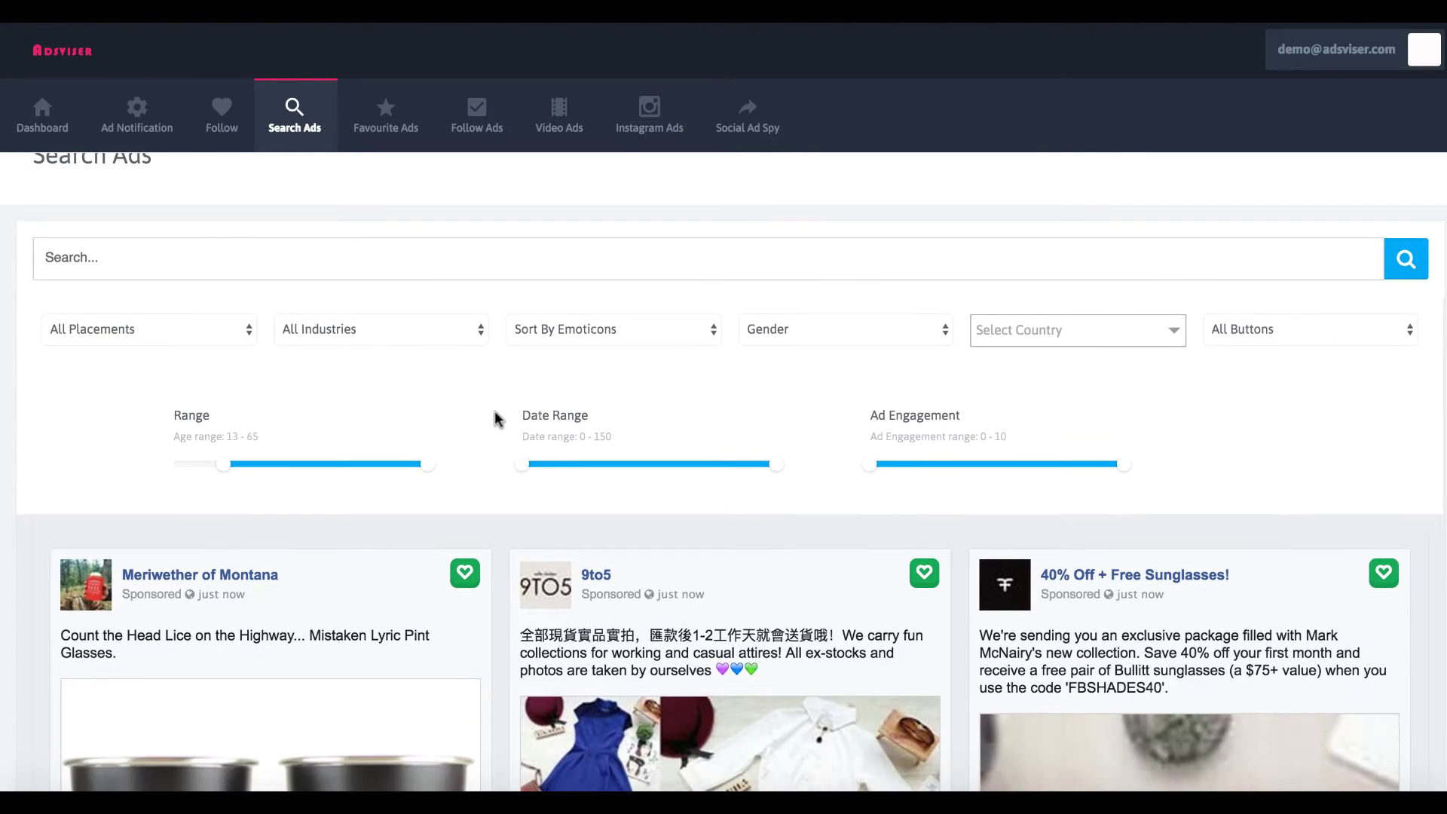
pyautogui.scroll(1, 494, 410)
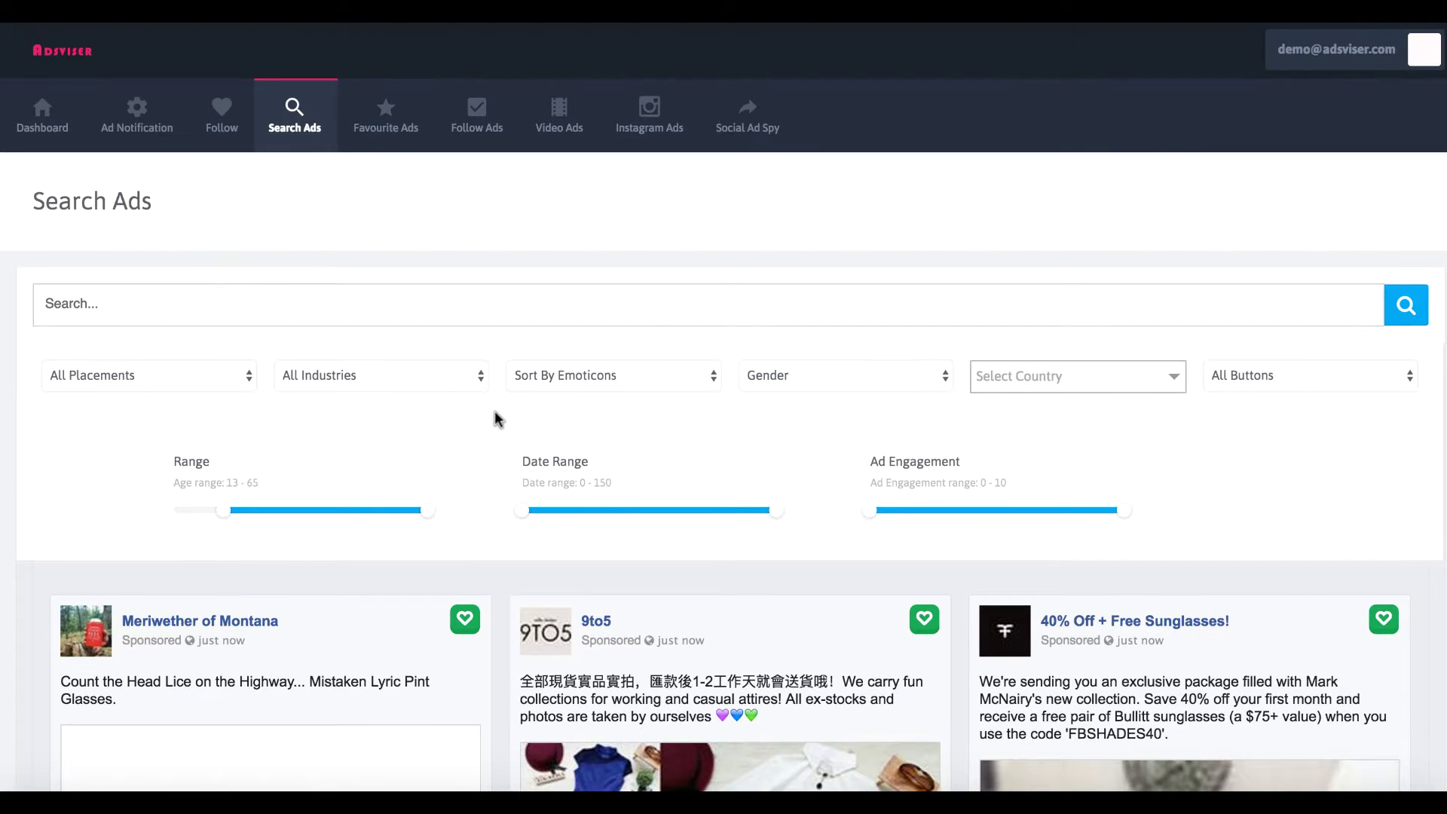
pyautogui.scroll(-6, 497, 411)
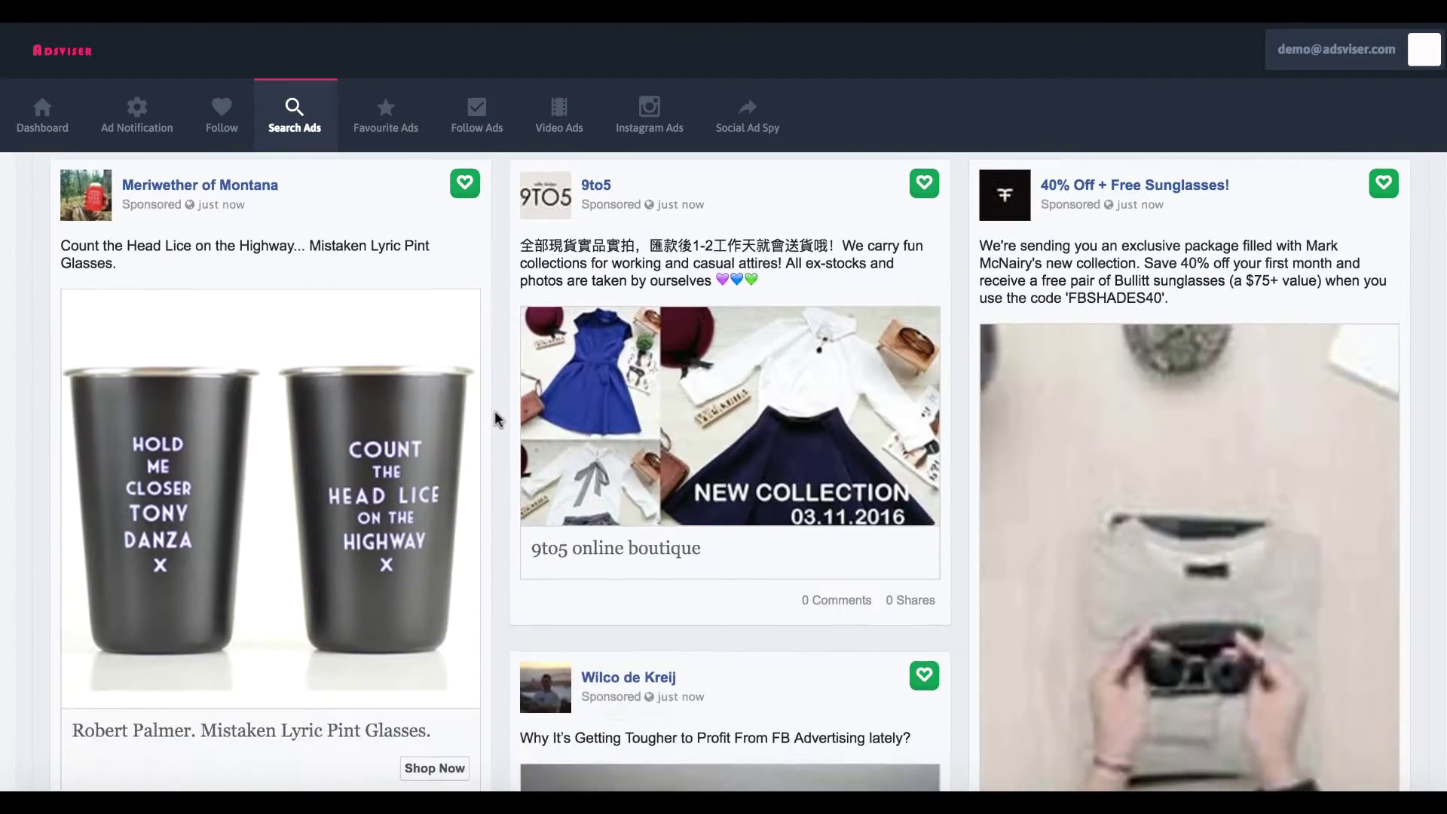
pyautogui.scroll(6, 501, 413)
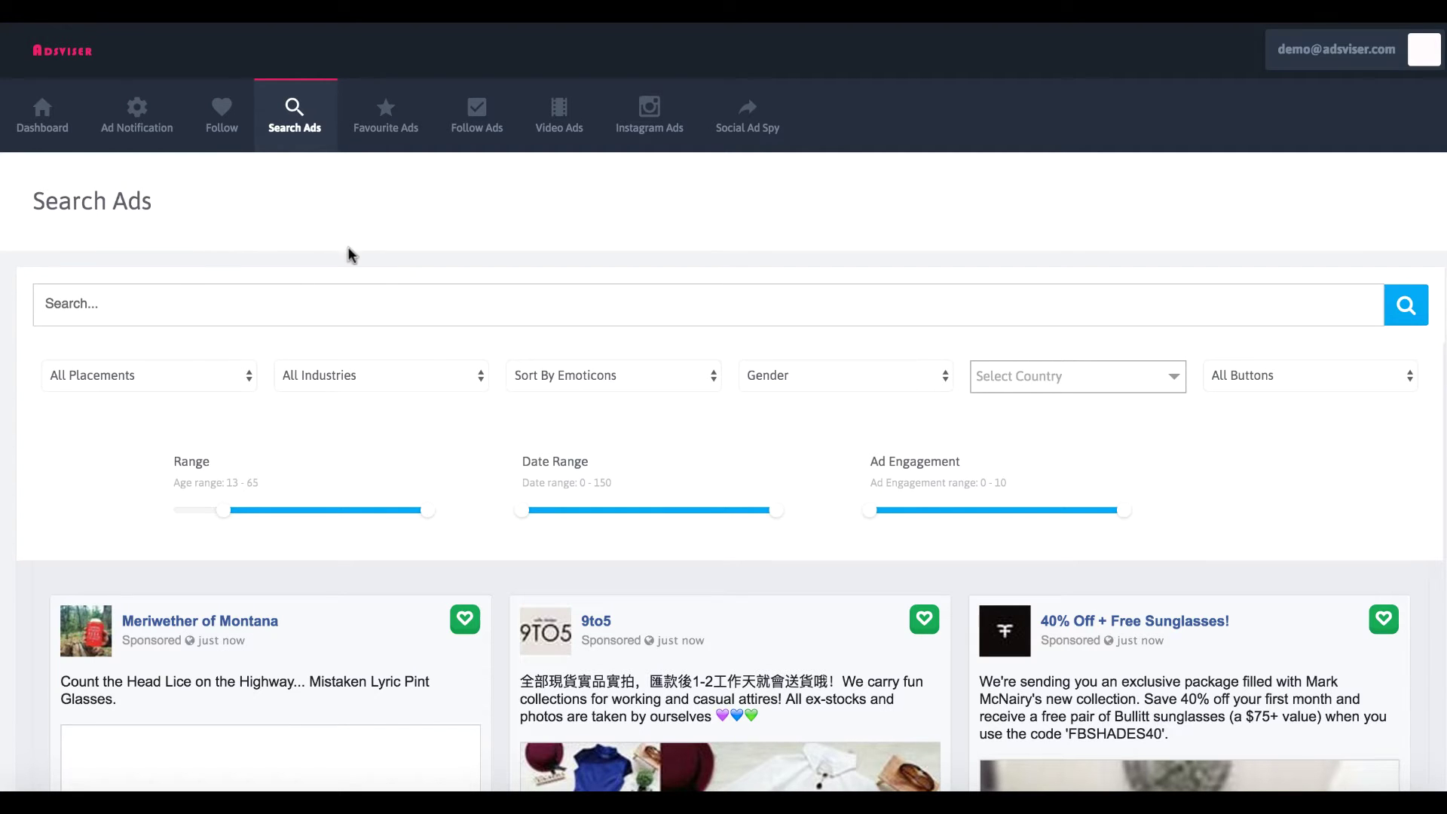
pyautogui.scroll(-1, 475, 450)
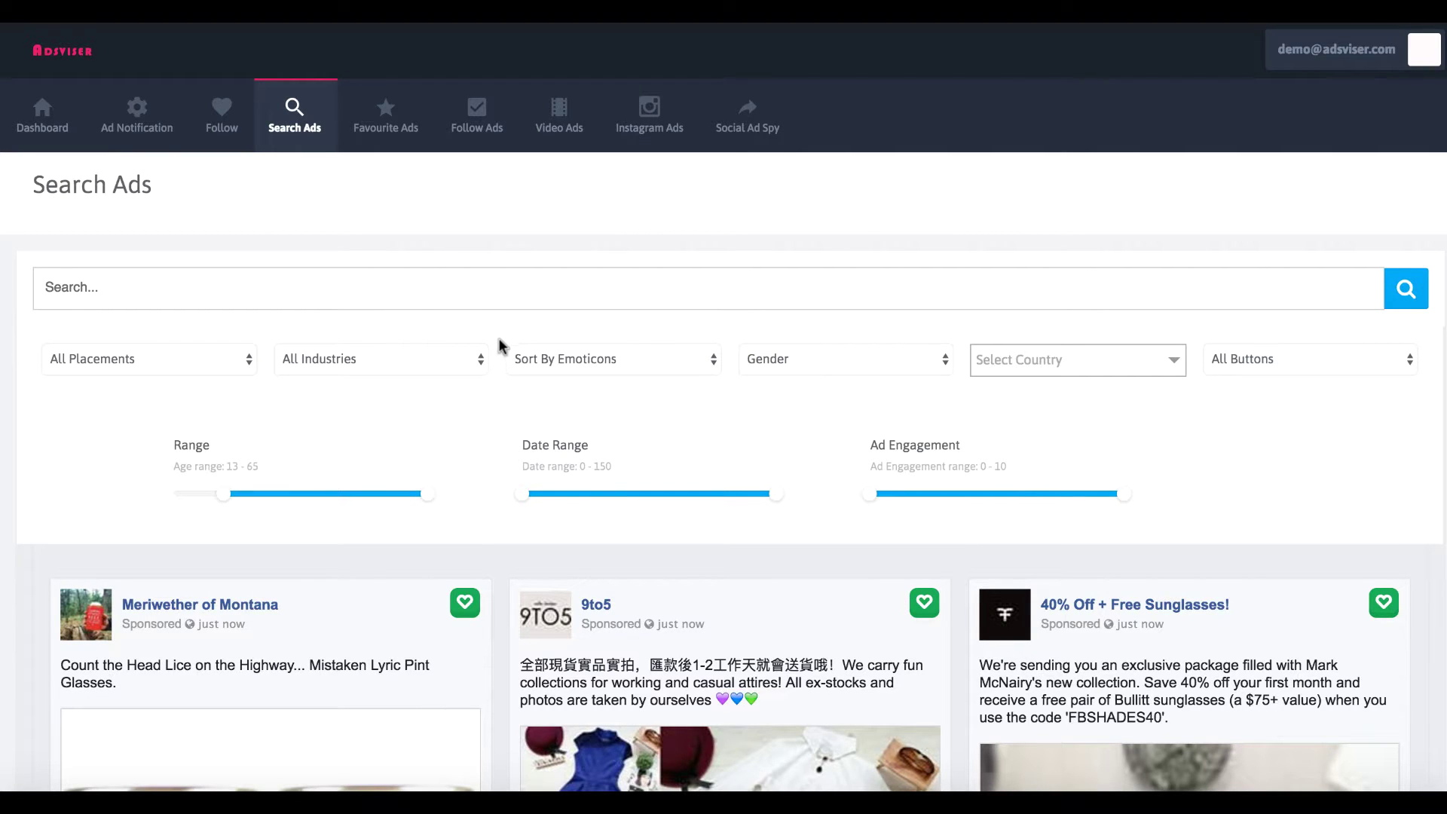
pyautogui.scroll(1, 500, 336)
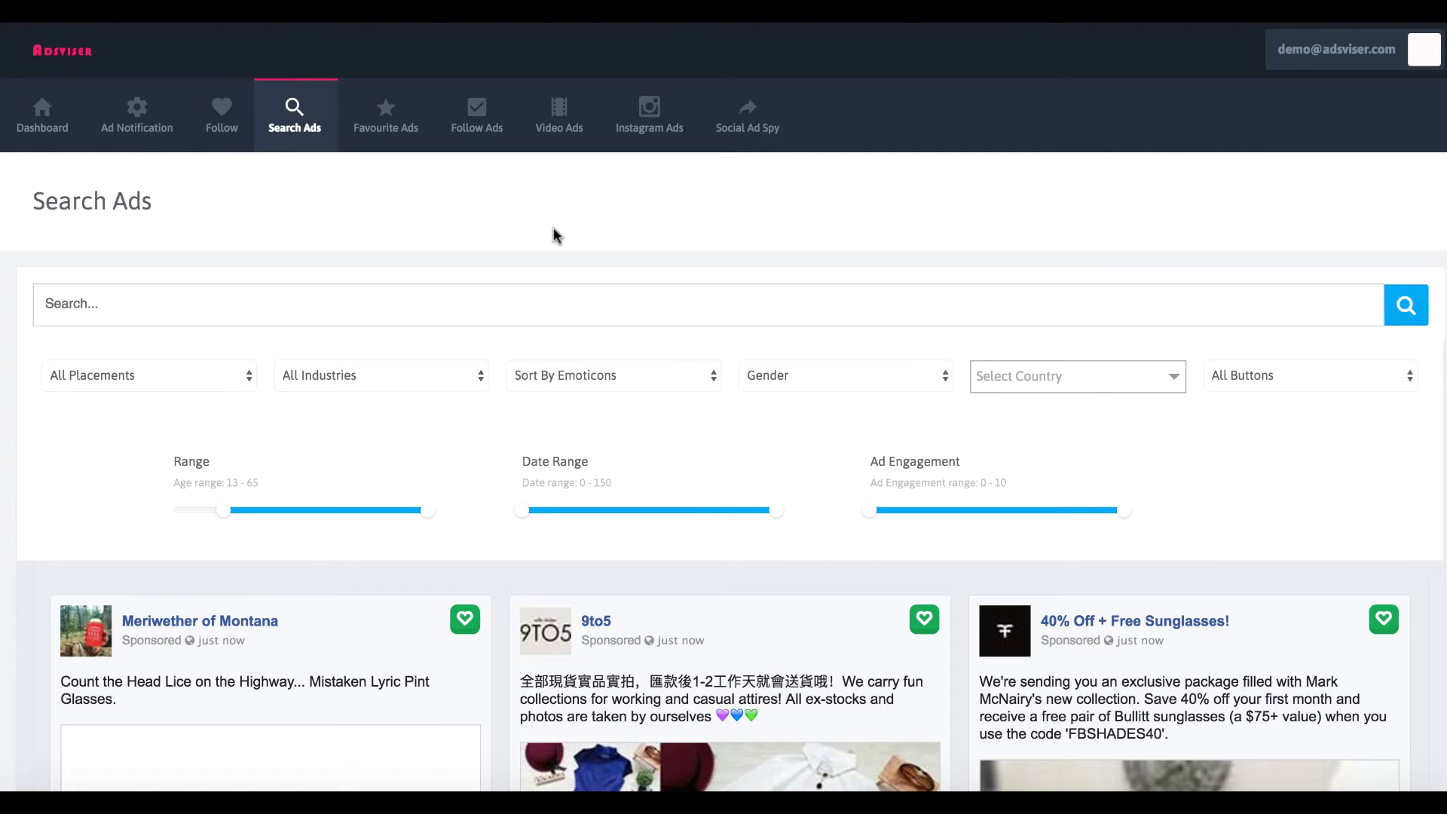
pyautogui.scroll(-10, 553, 227)
pyautogui.scroll(10, 494, 349)
# - Look at the keyword search field and the options of the ad placement filter
pyautogui.click(73, 314)
pyautogui.scroll(-2, 304, 259)
pyautogui.scroll(2, 304, 260)
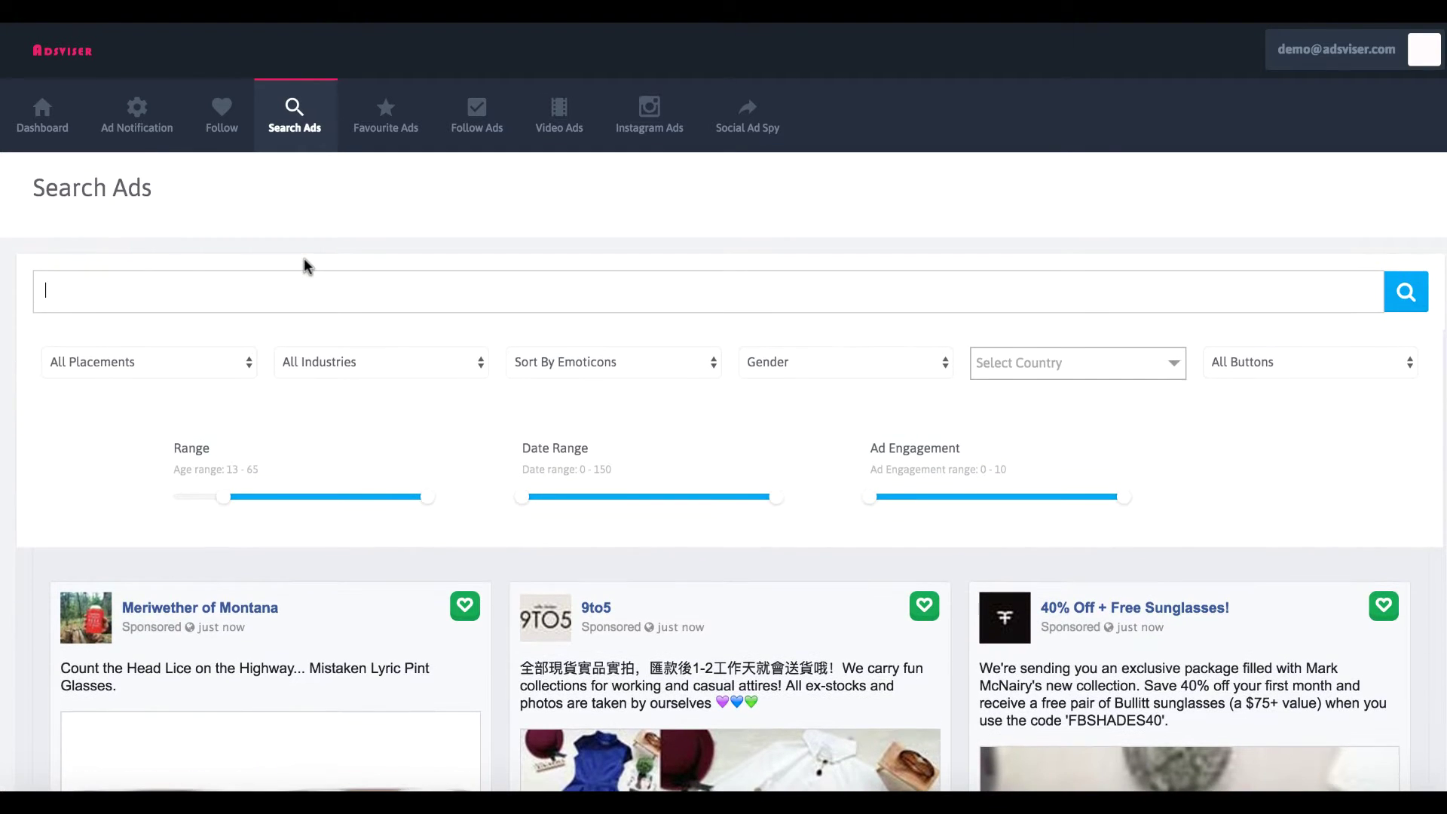
pyautogui.scroll(-1, 304, 259)
pyautogui.click(217, 356)
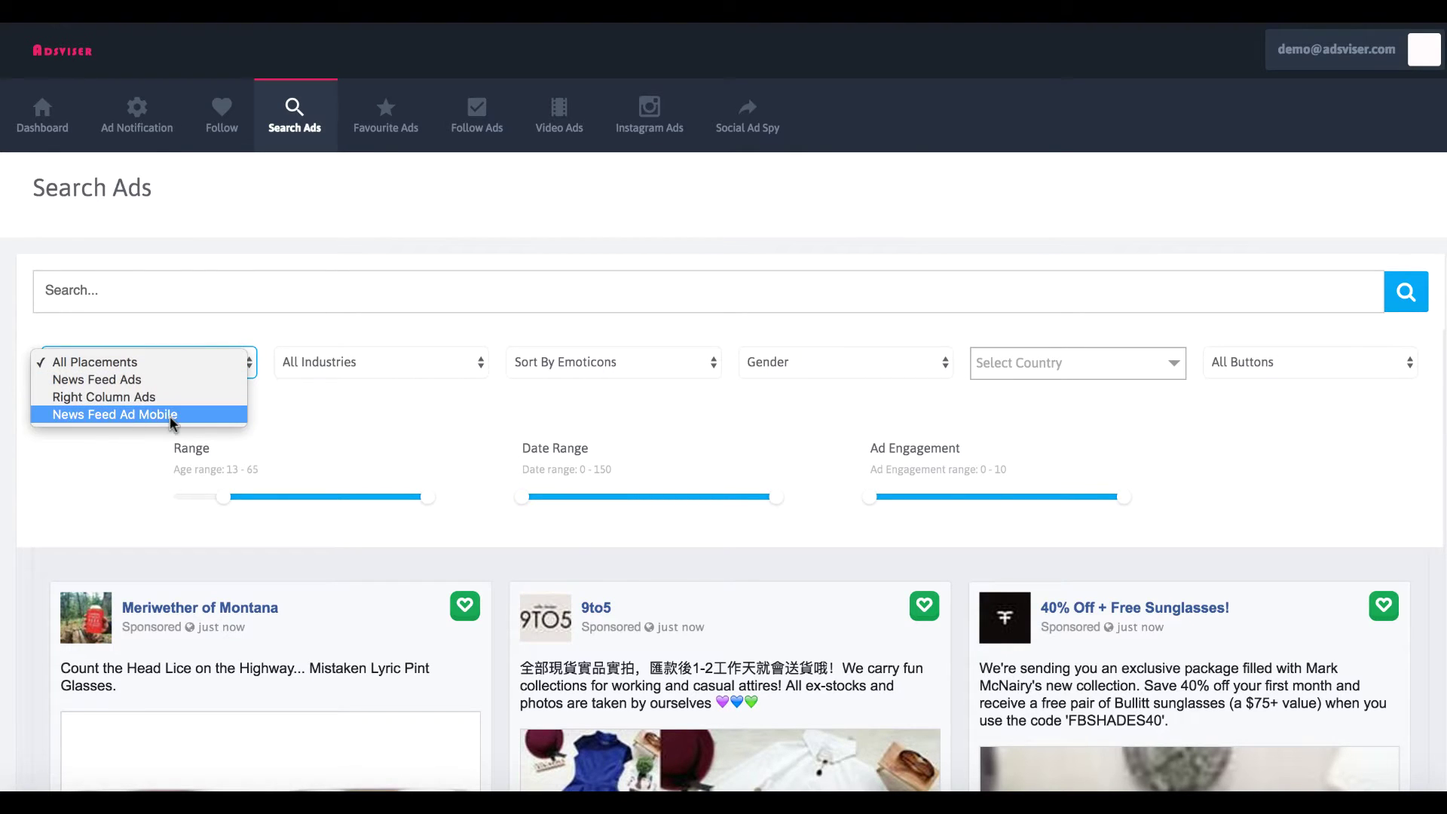
pyautogui.click(241, 314)
pyautogui.click(107, 354)
pyautogui.click(140, 293)
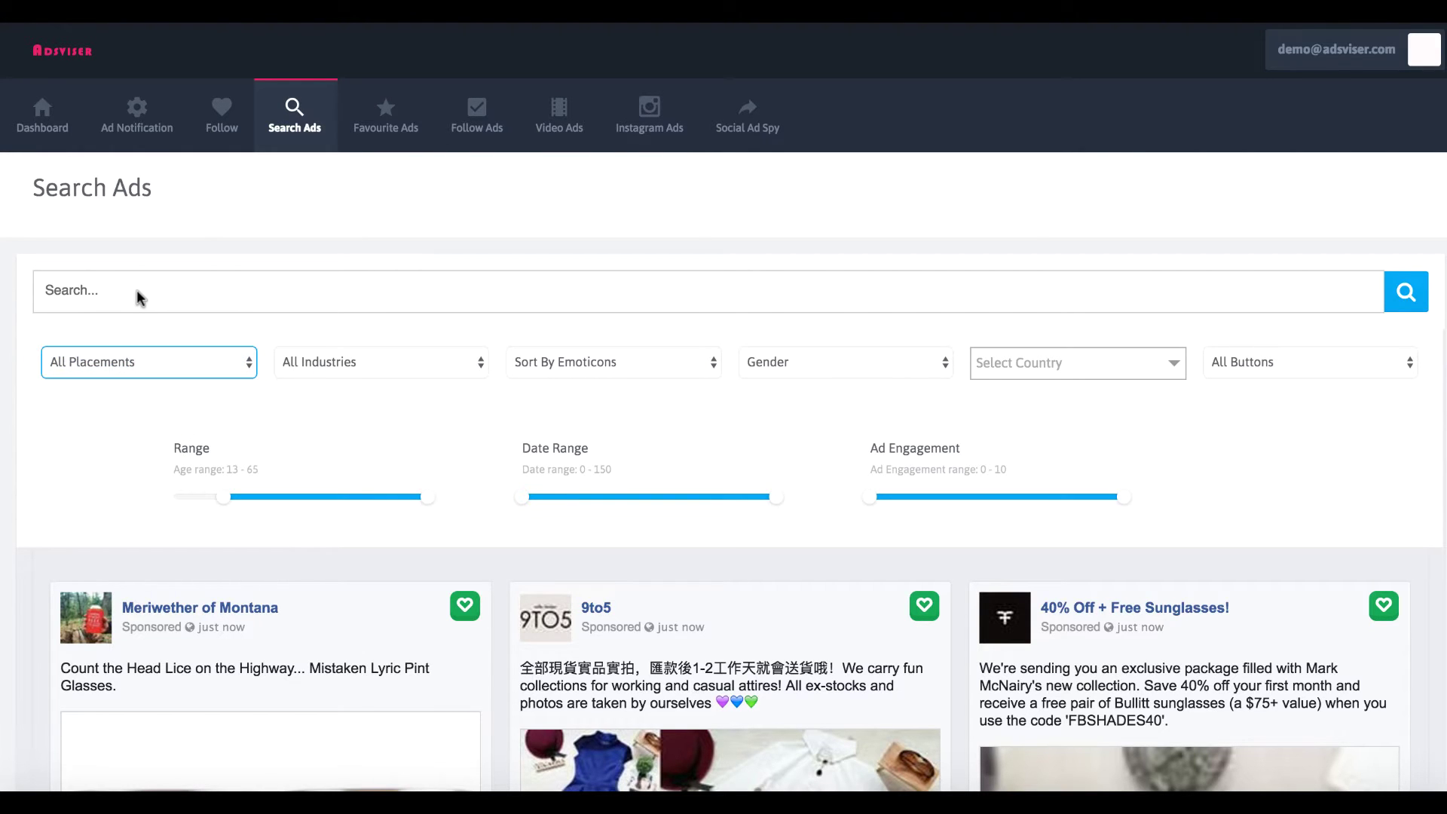
# - Search the ads for the keyword "paleo" and look over the matching ads
pyautogui.click(137, 289)
pyautogui.write('paleo')
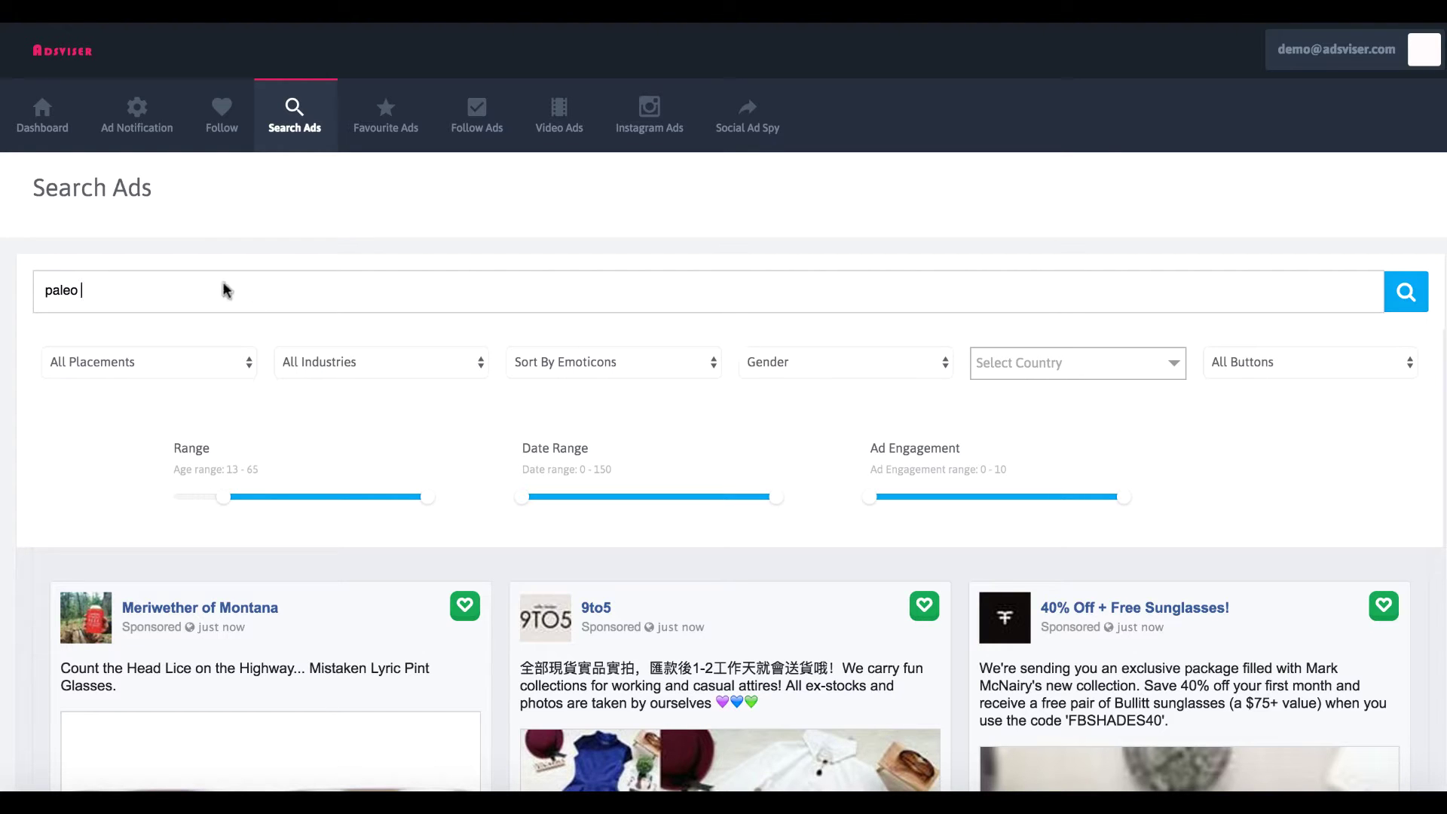
pyautogui.click(1403, 289)
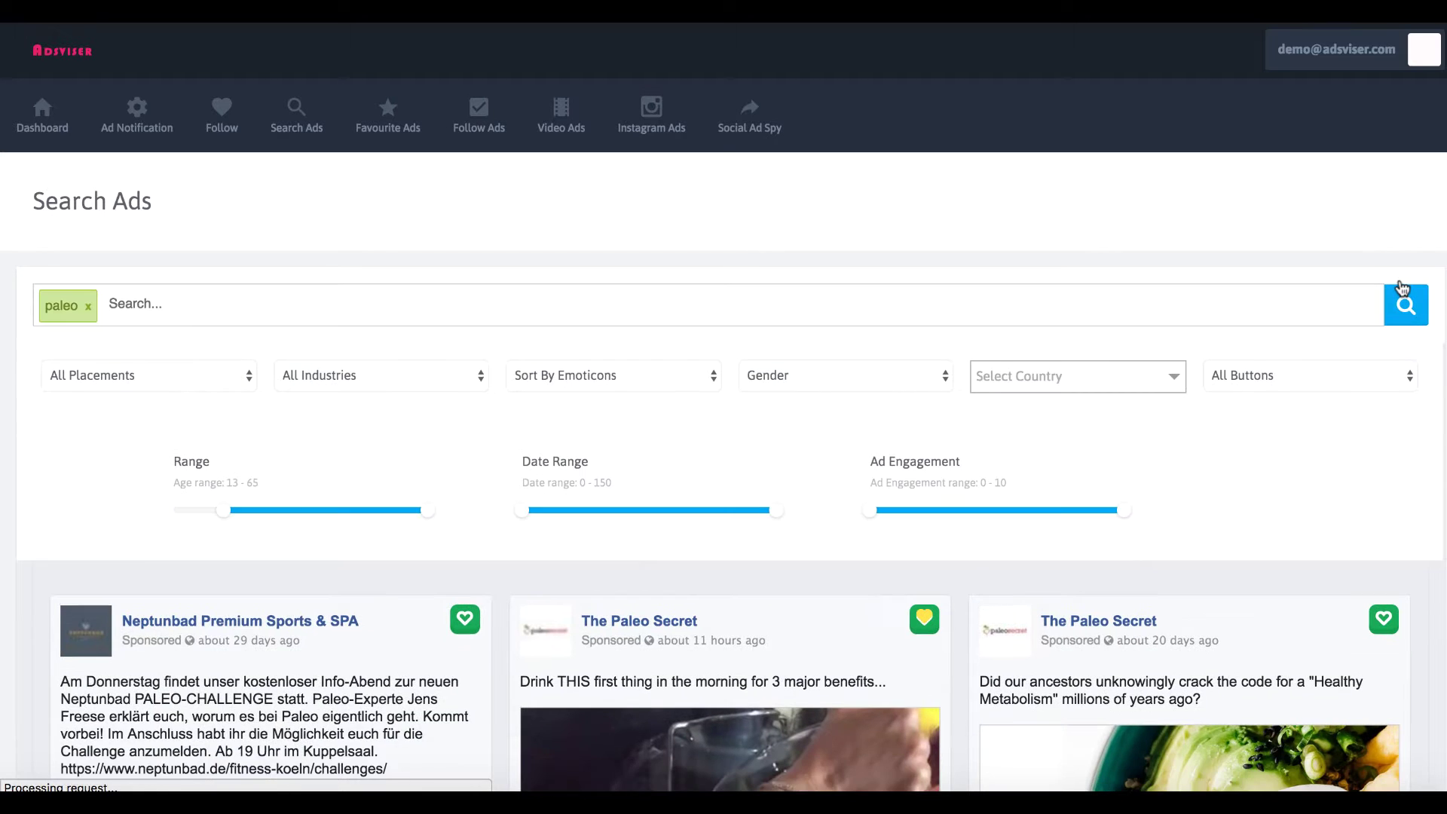
pyautogui.scroll(-8, 430, 420)
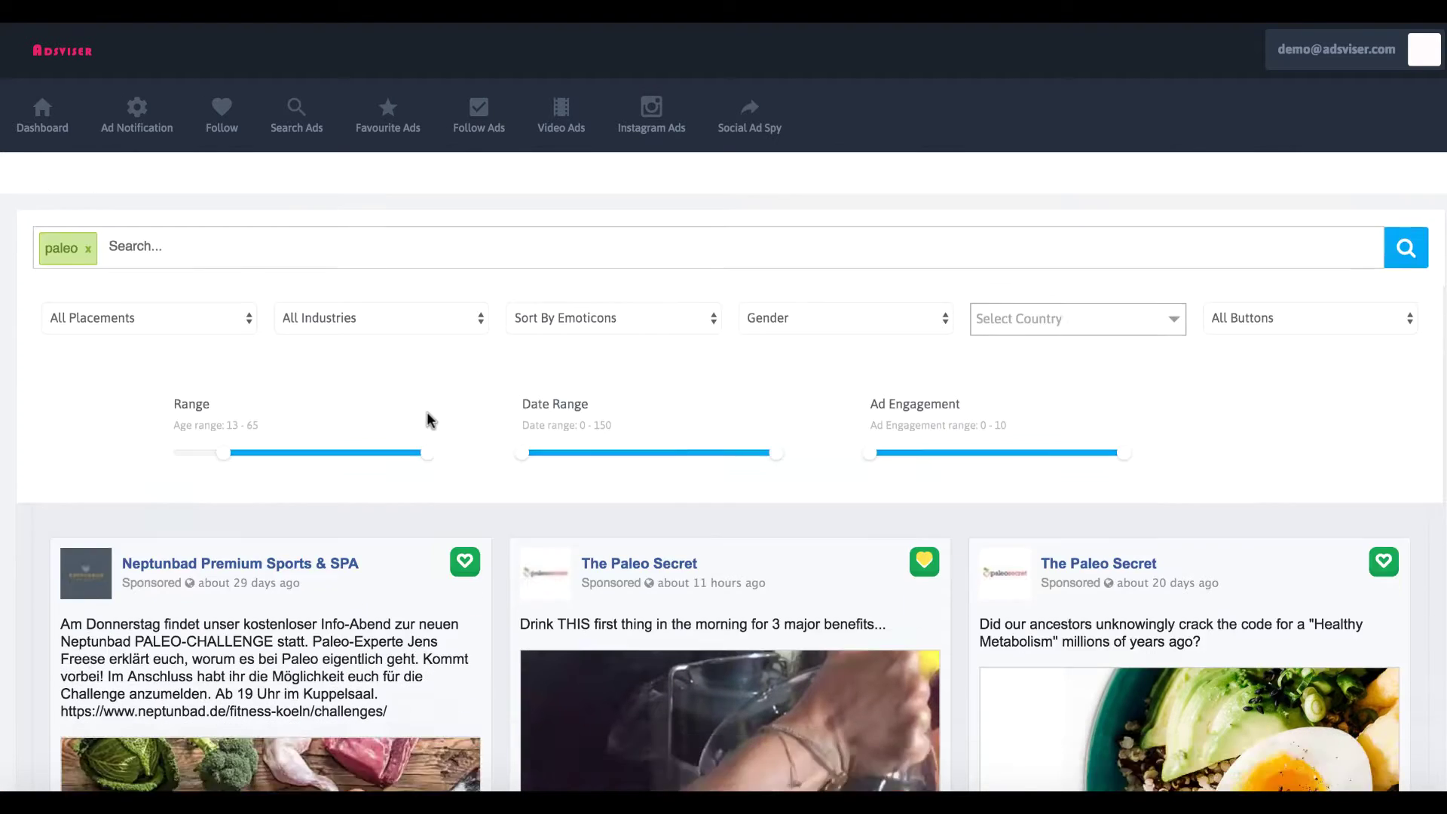
pyautogui.scroll(8, 467, 531)
# - View the options of the industry filter and of the emoticon sorting
pyautogui.click(332, 375)
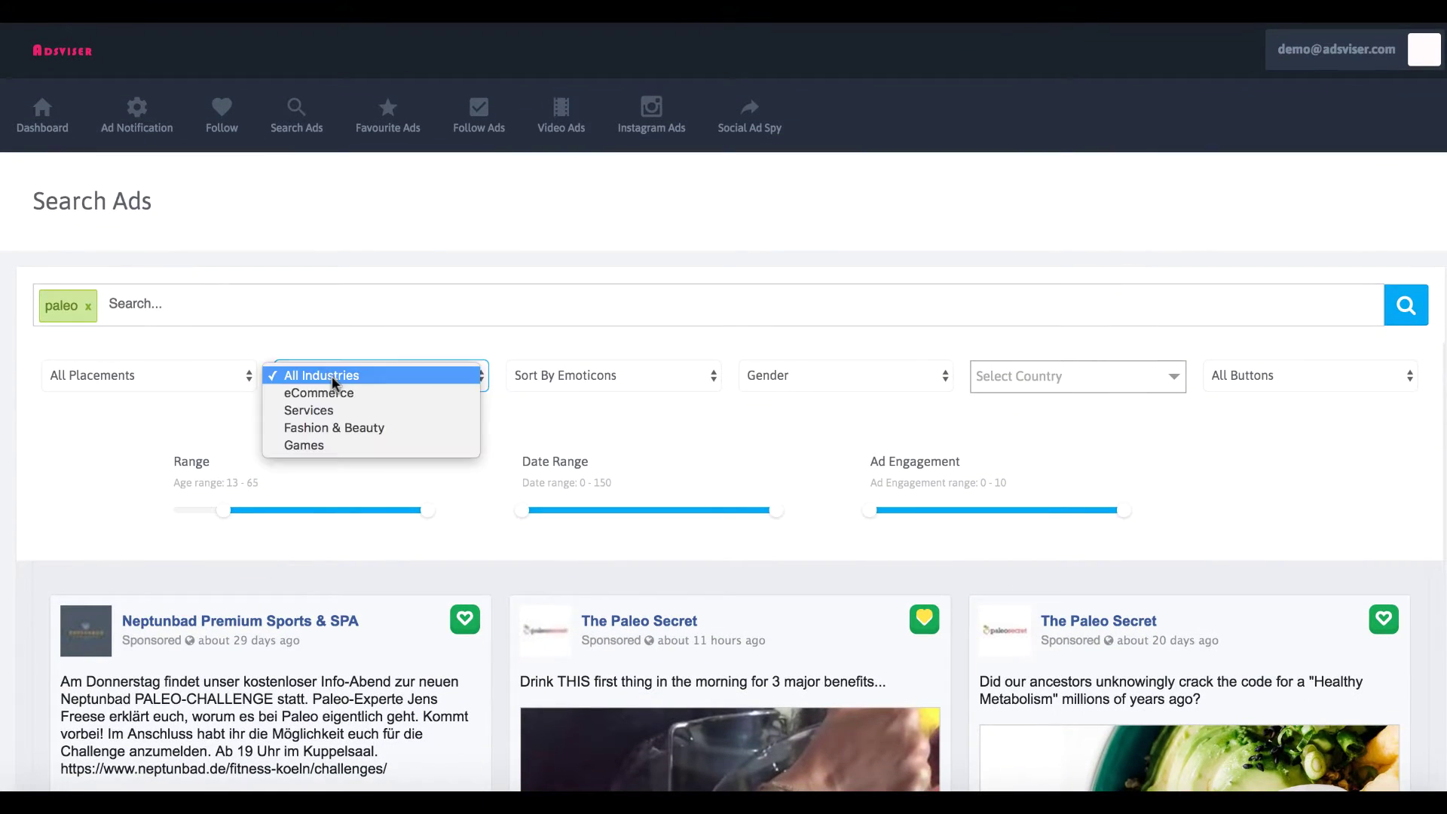
pyautogui.click(601, 374)
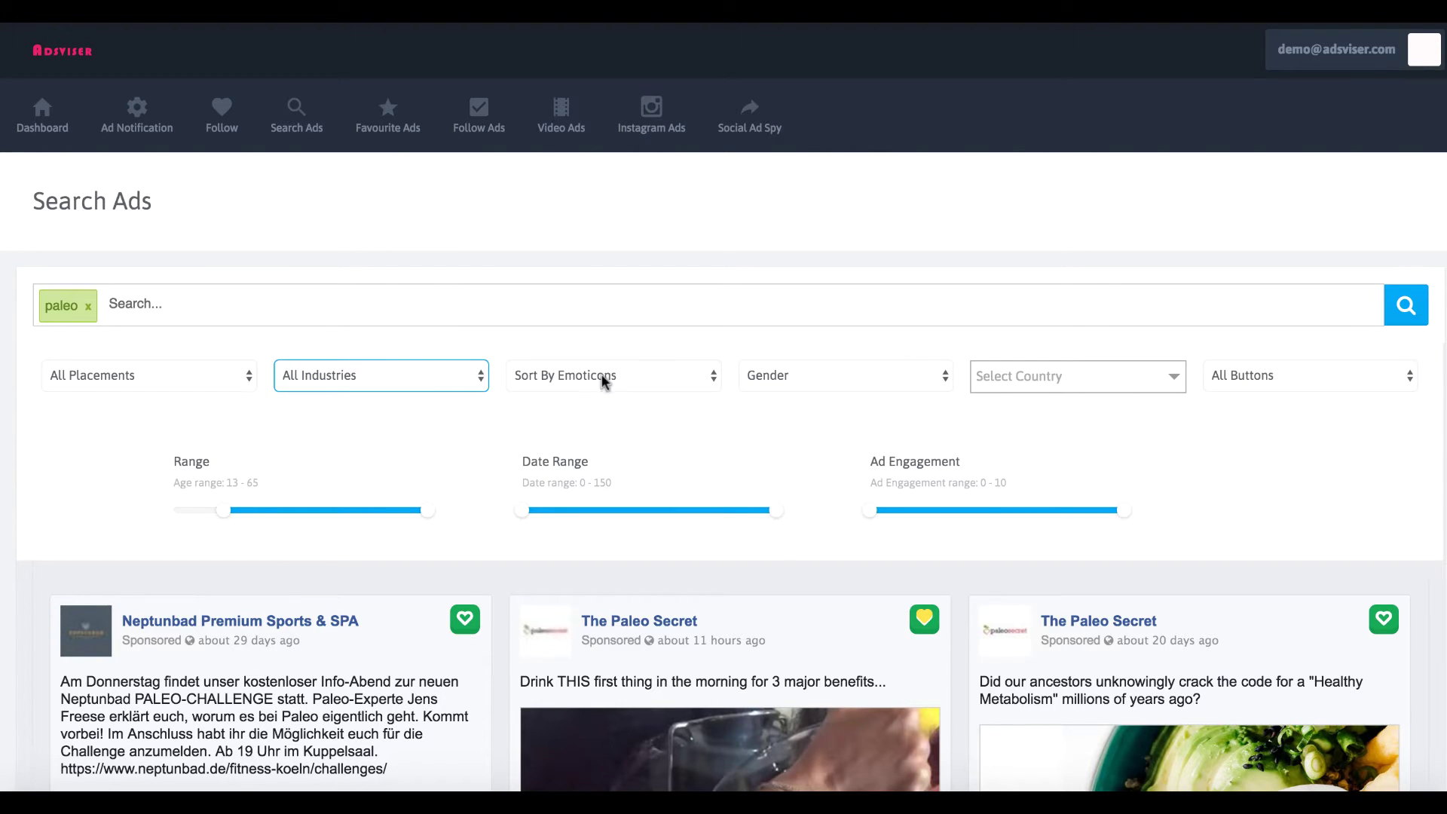
pyautogui.click(601, 374)
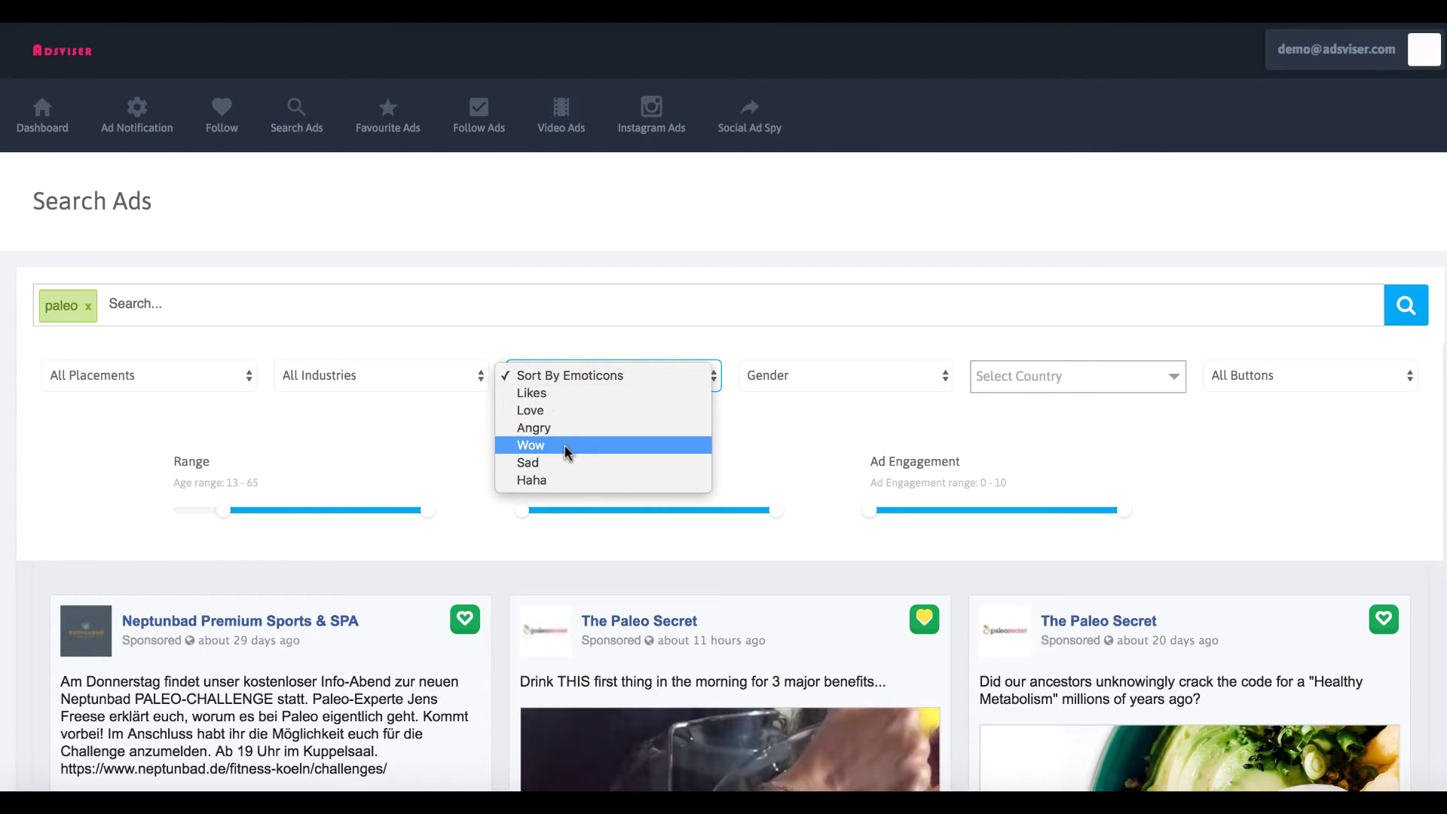
pyautogui.click(784, 419)
# - View the choices of the gender filter and browse the list of countries
pyautogui.click(810, 383)
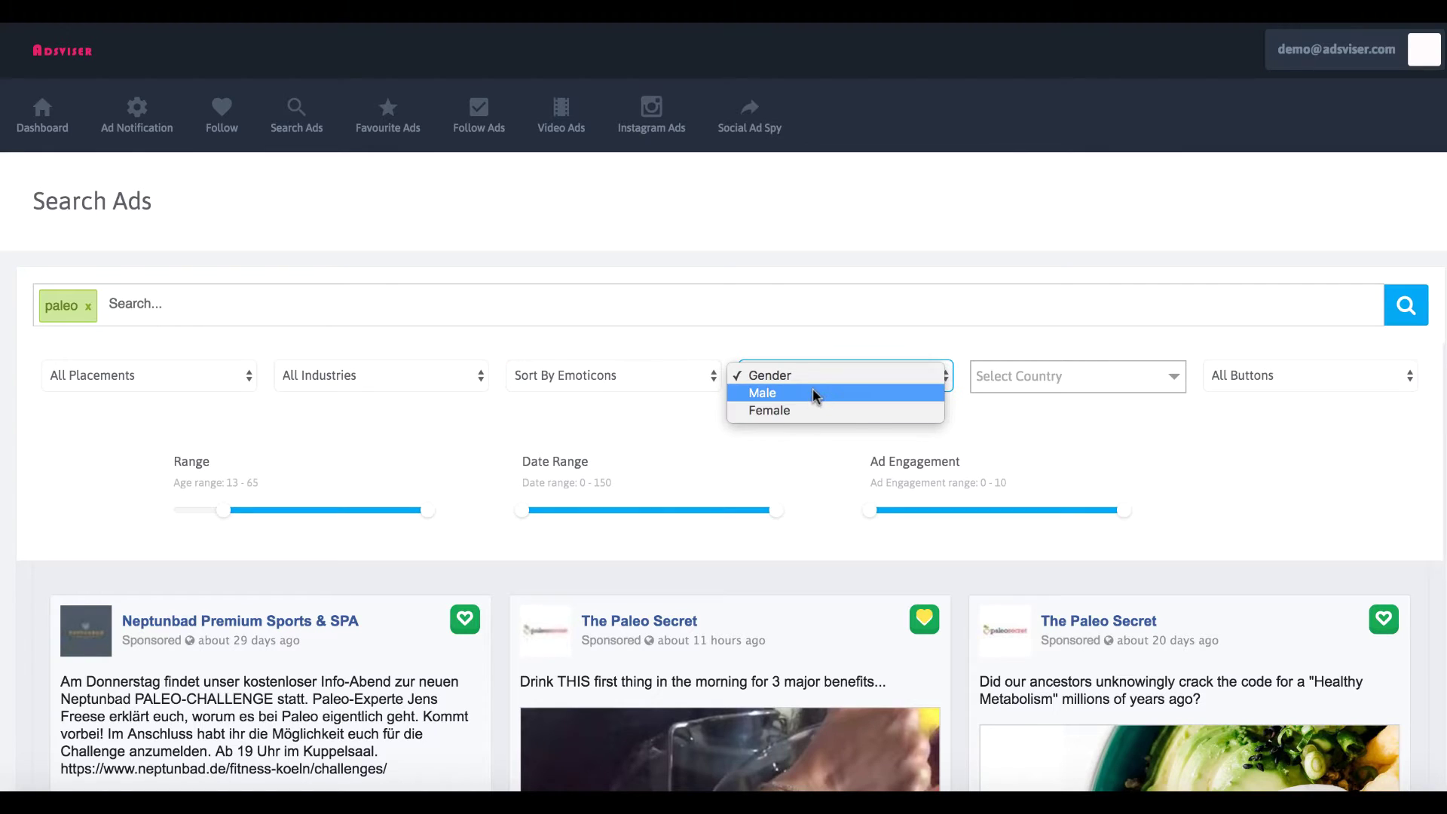
pyautogui.click(793, 429)
pyautogui.click(1060, 378)
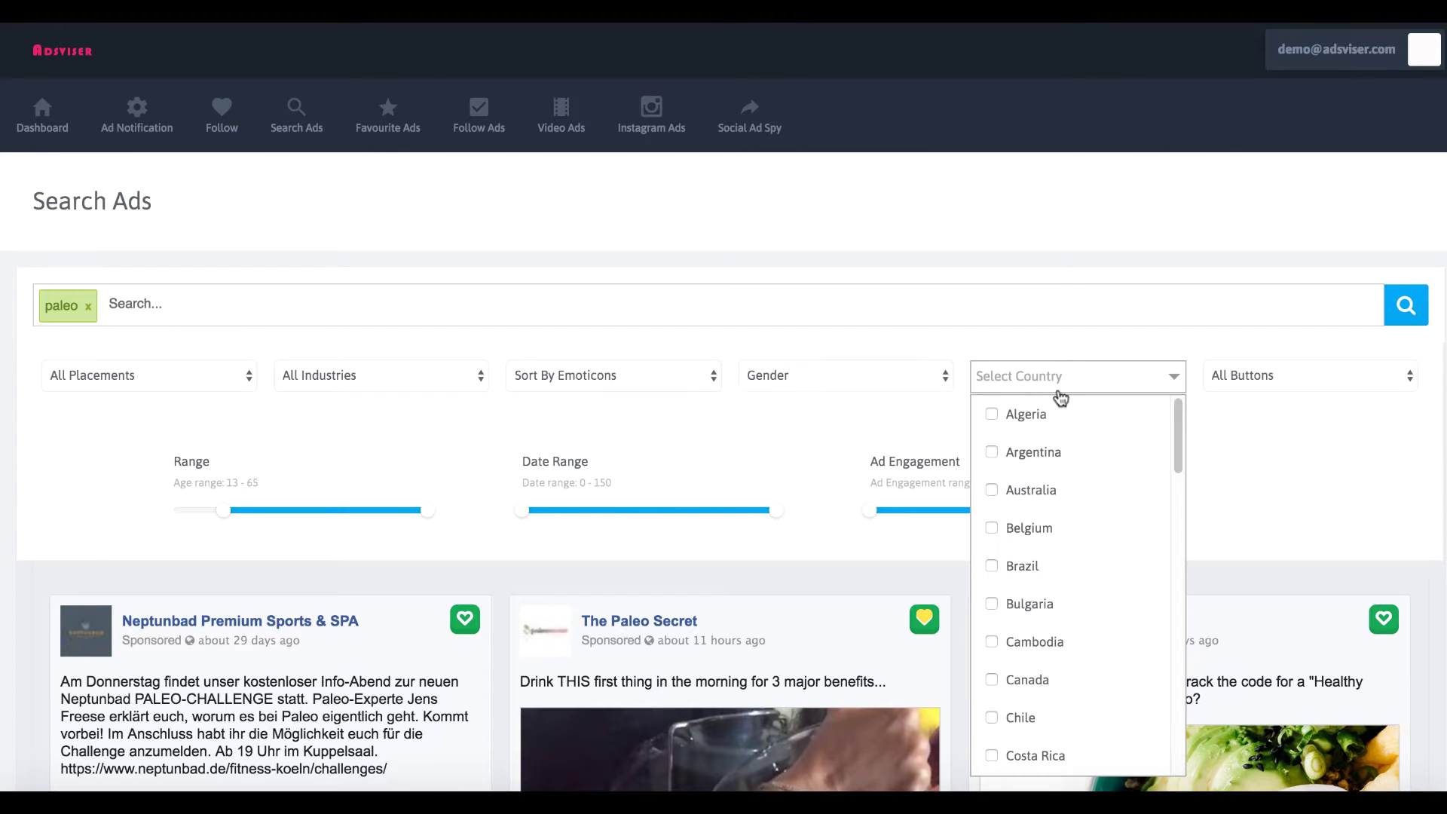
pyautogui.scroll(-2, 1057, 513)
pyautogui.scroll(-10, 1056, 513)
pyautogui.scroll(12, 1057, 514)
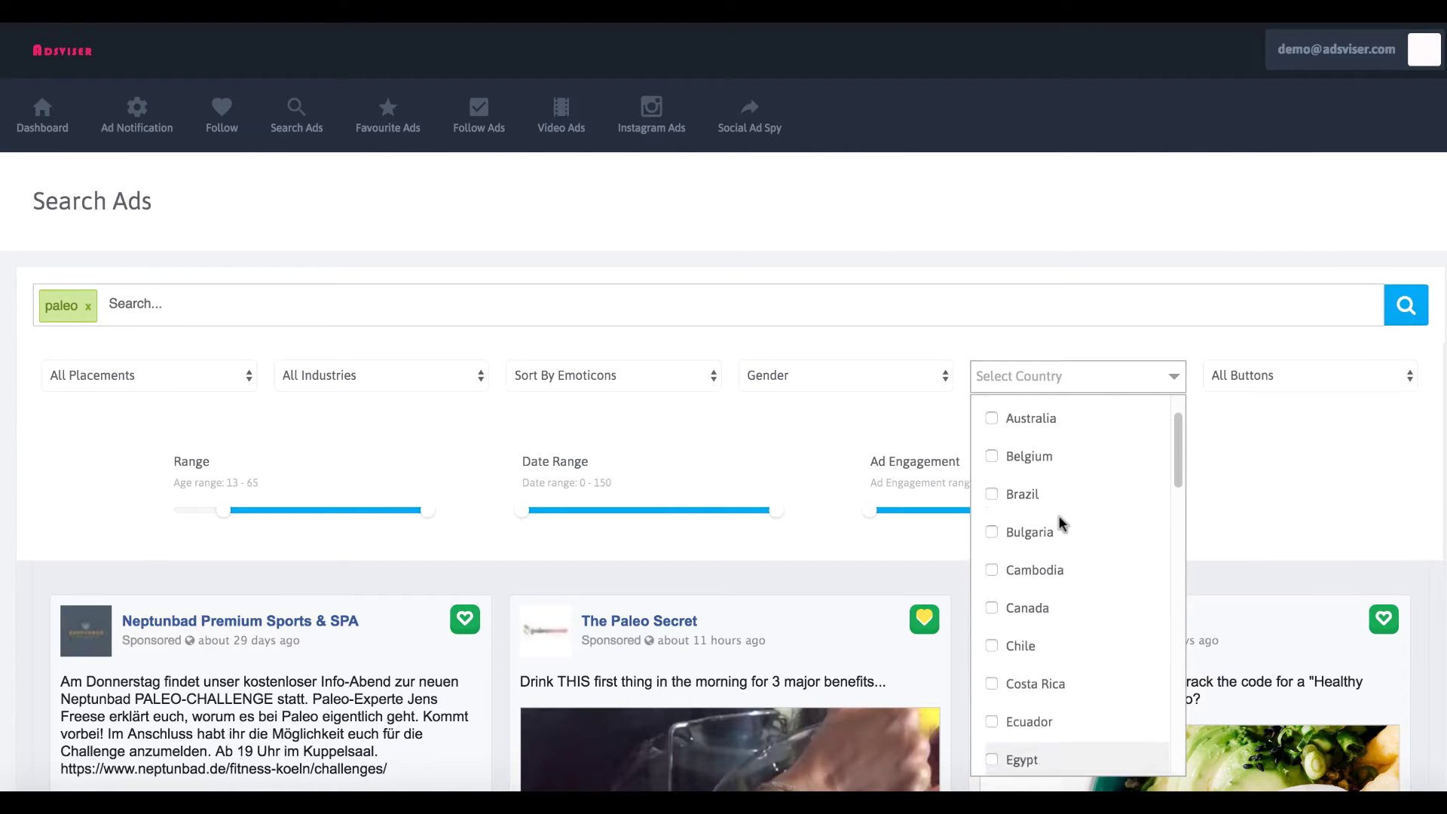
pyautogui.click(919, 424)
# - Review the call-to-action button options and the age, date and ad engagement range filters
pyautogui.click(1299, 373)
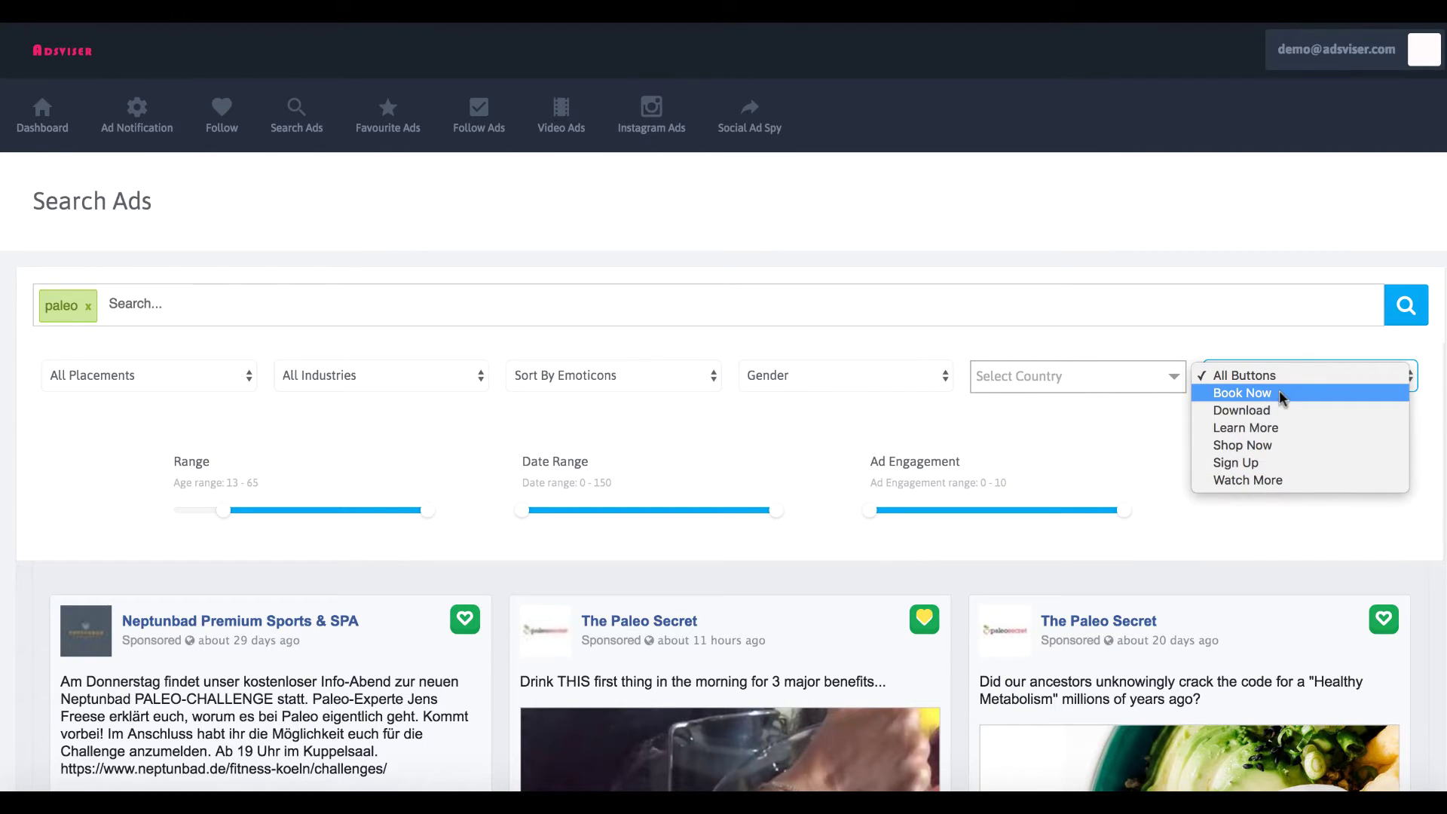
pyautogui.click(1112, 409)
pyautogui.scroll(-1, 283, 522)
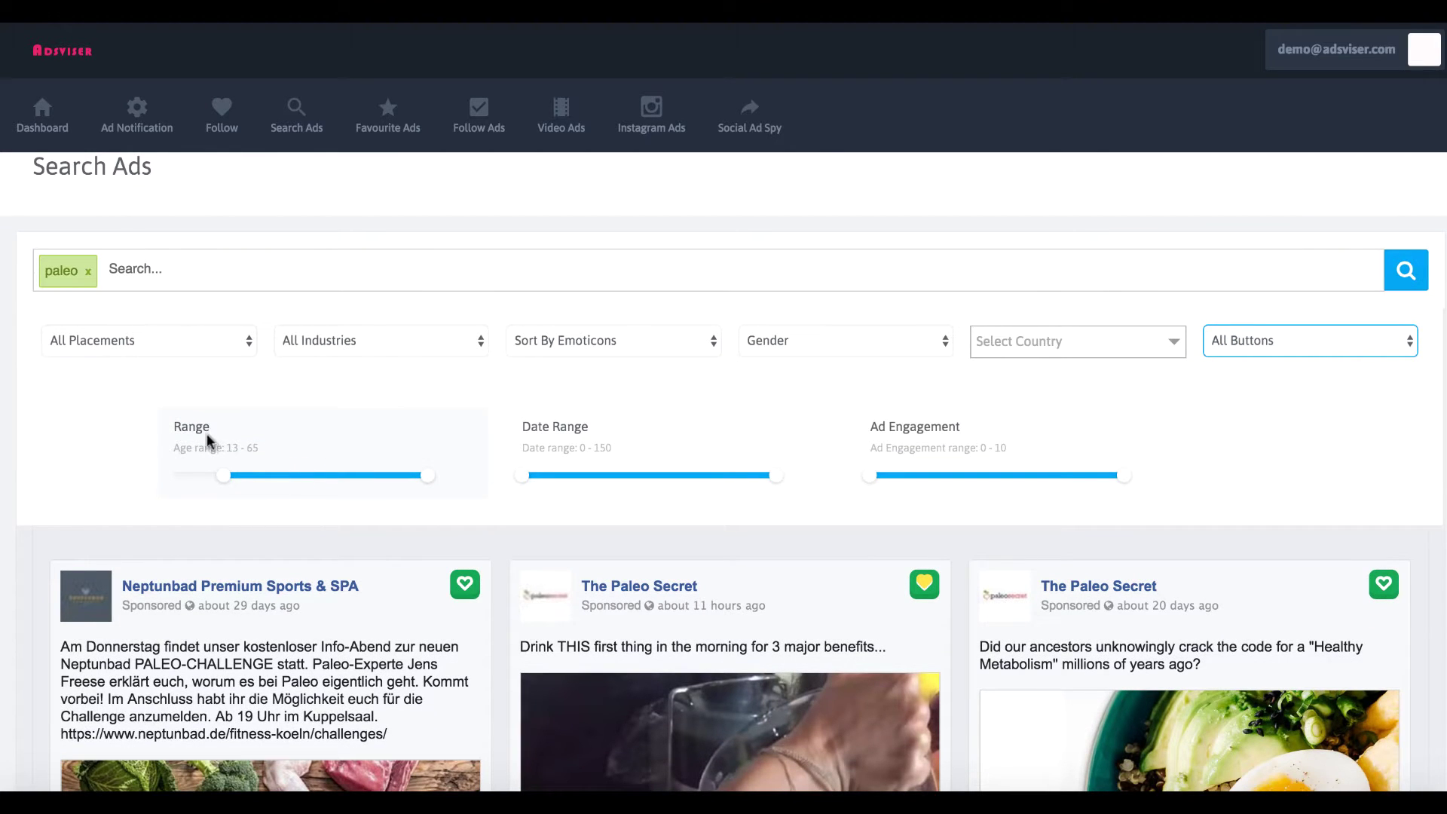
pyautogui.moveTo(233, 448); pyautogui.dragTo(293, 449)
pyautogui.click(293, 450)
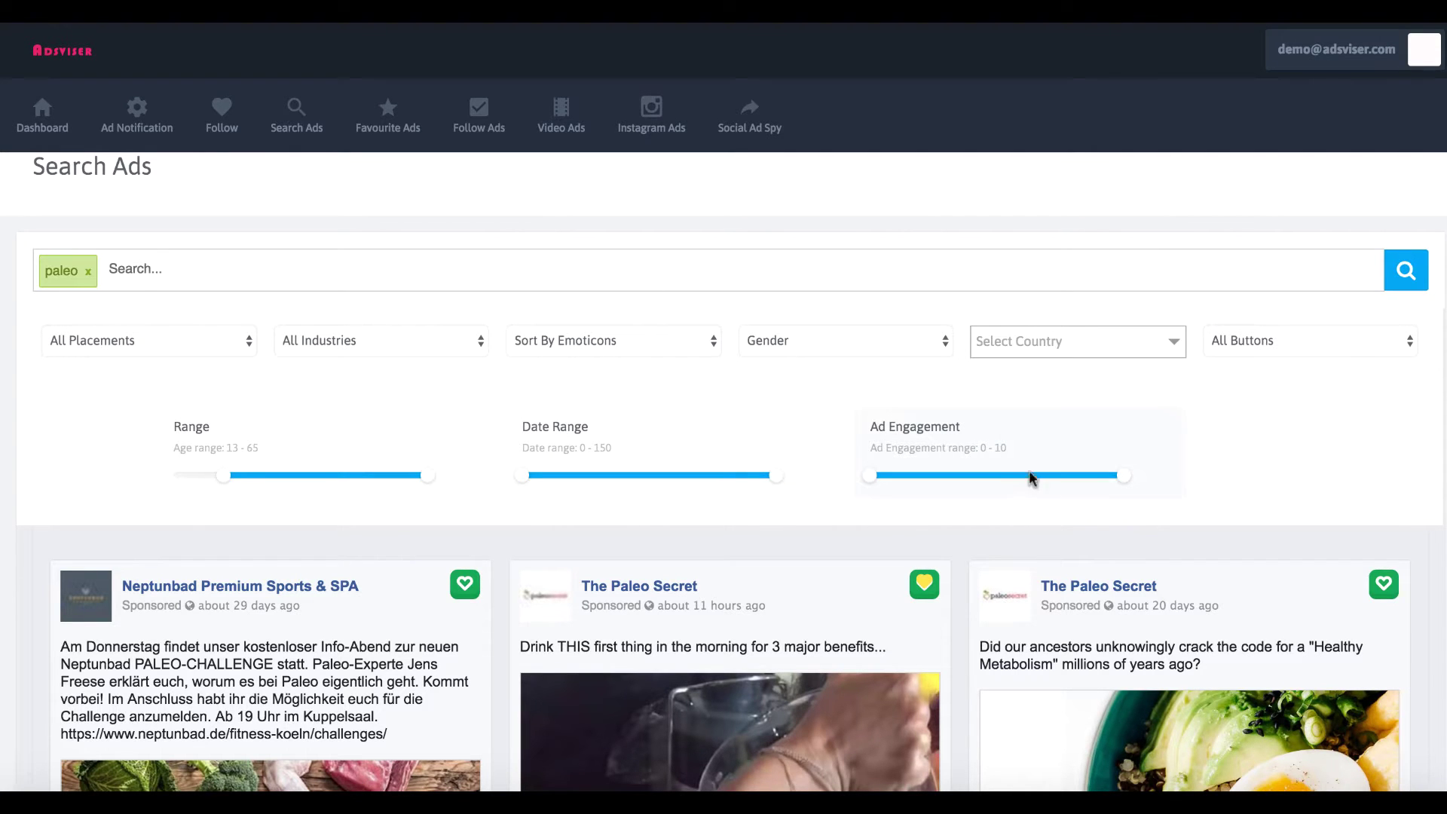
# - Browse the paleo ads and open the details of The Paleo Secret ad "Drink THIS first thing in the morning for 3 major benefits..."
pyautogui.scroll(-15, 513, 285)
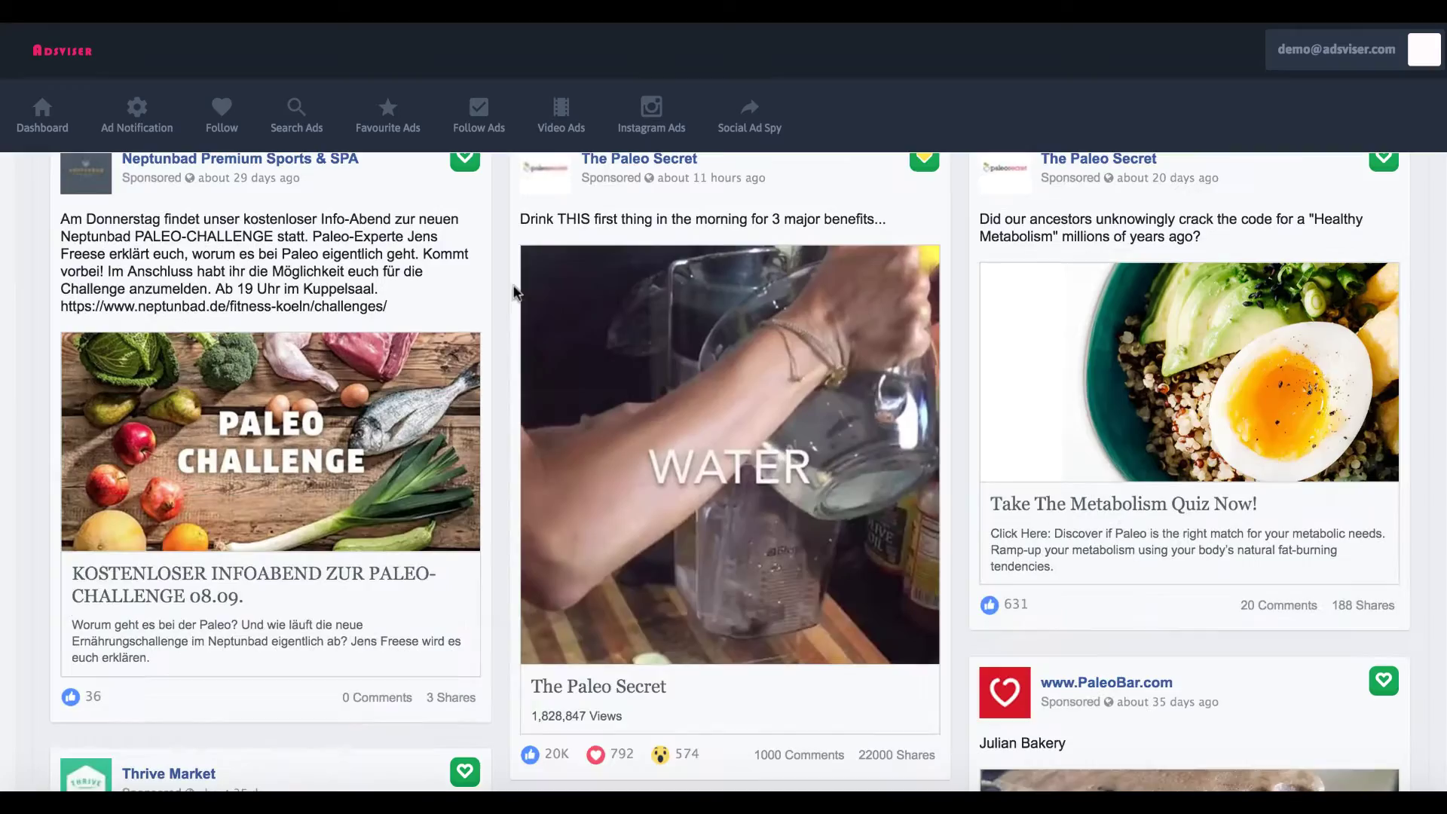
pyautogui.scroll(15, 513, 428)
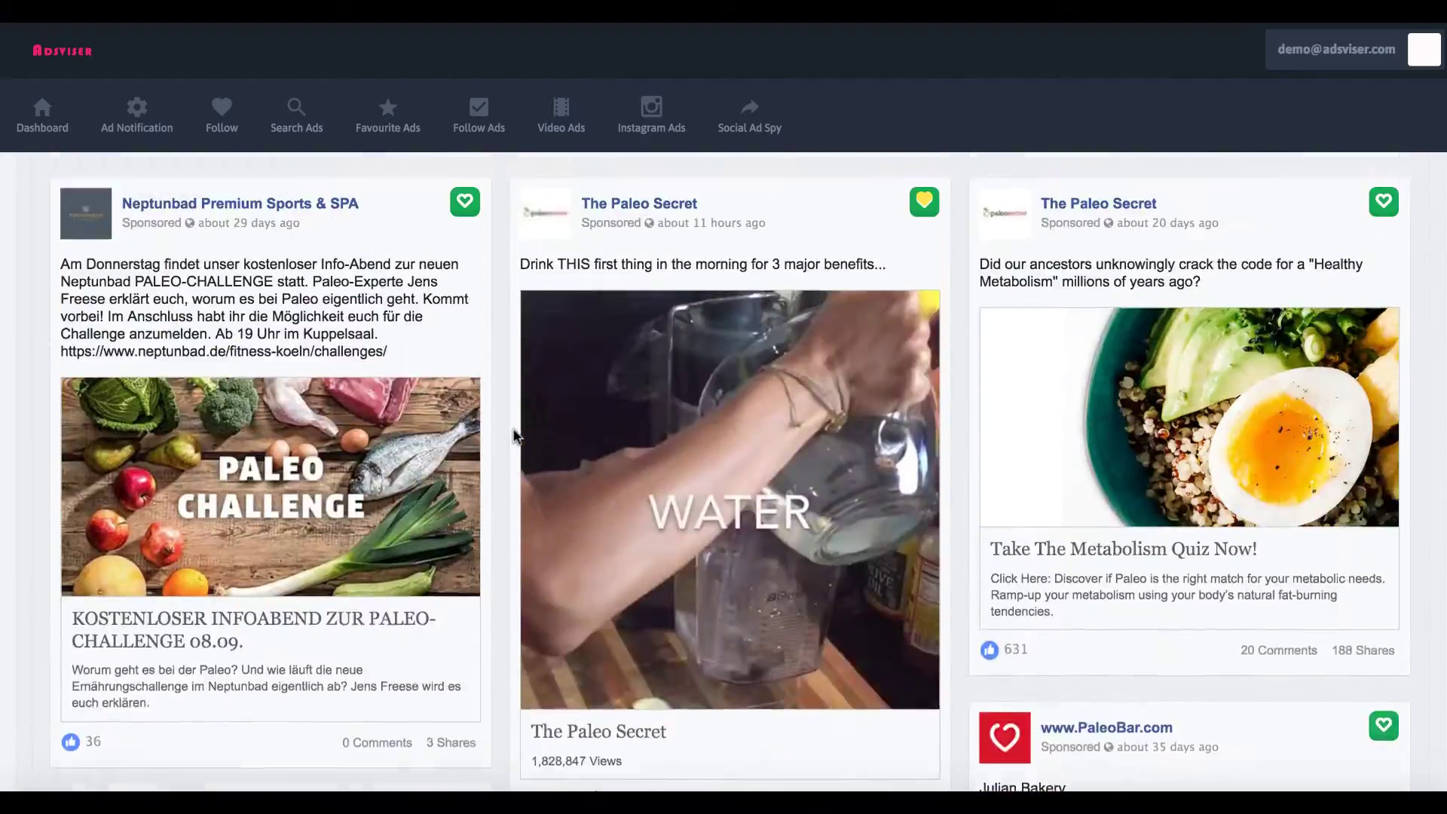
pyautogui.scroll(-2, 517, 432)
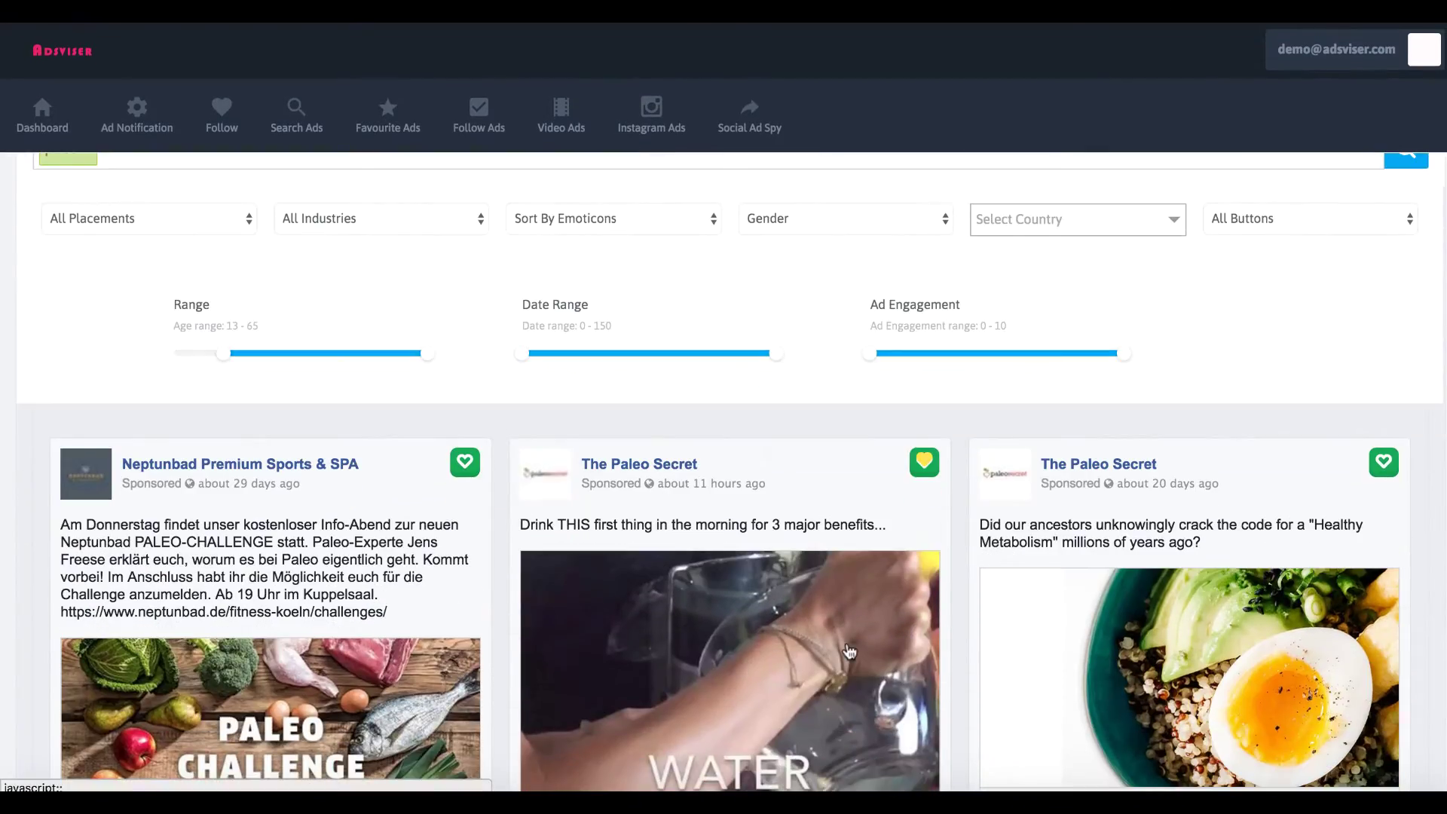
pyautogui.scroll(-2, 849, 652)
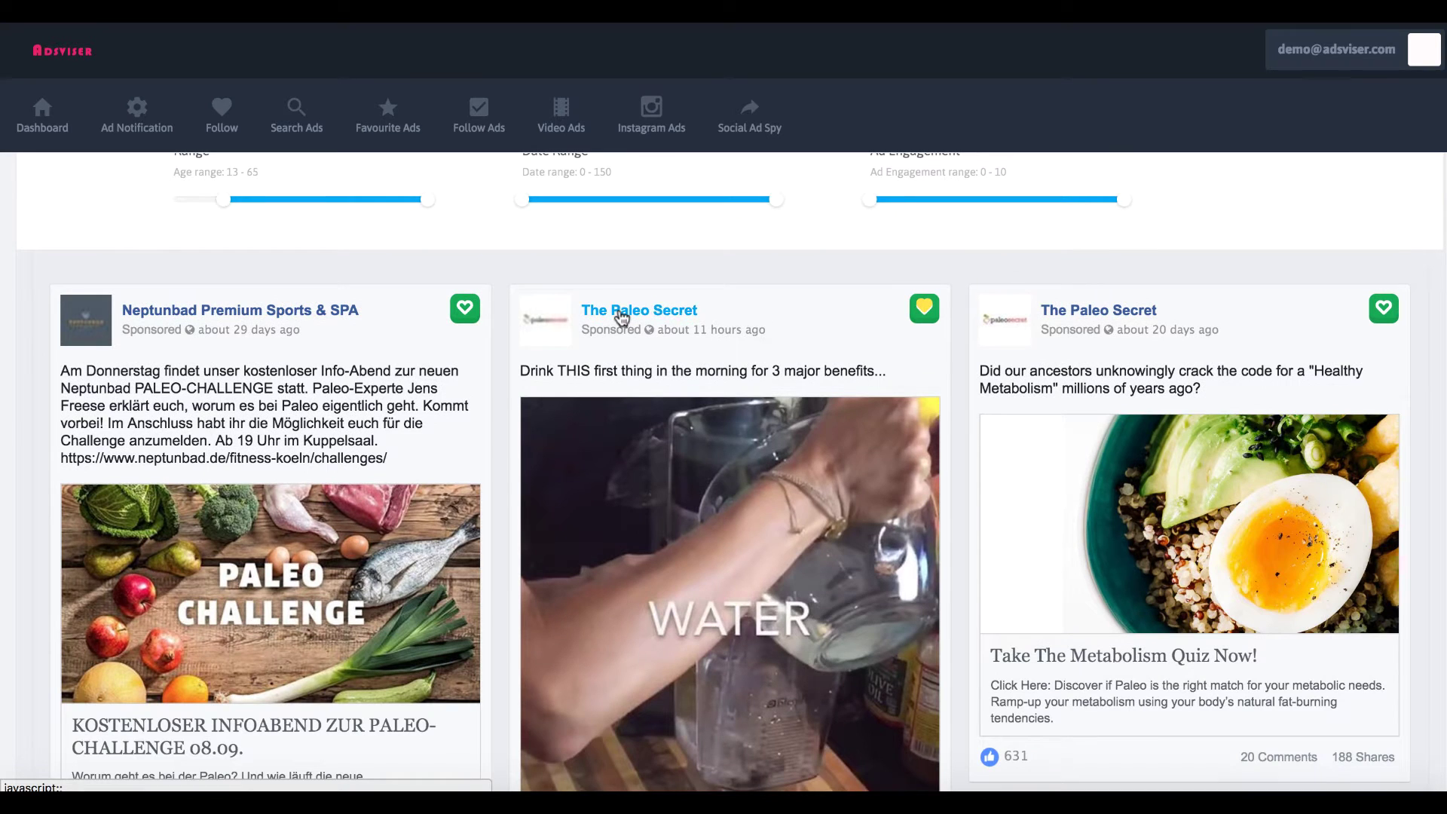
pyautogui.scroll(-8, 717, 323)
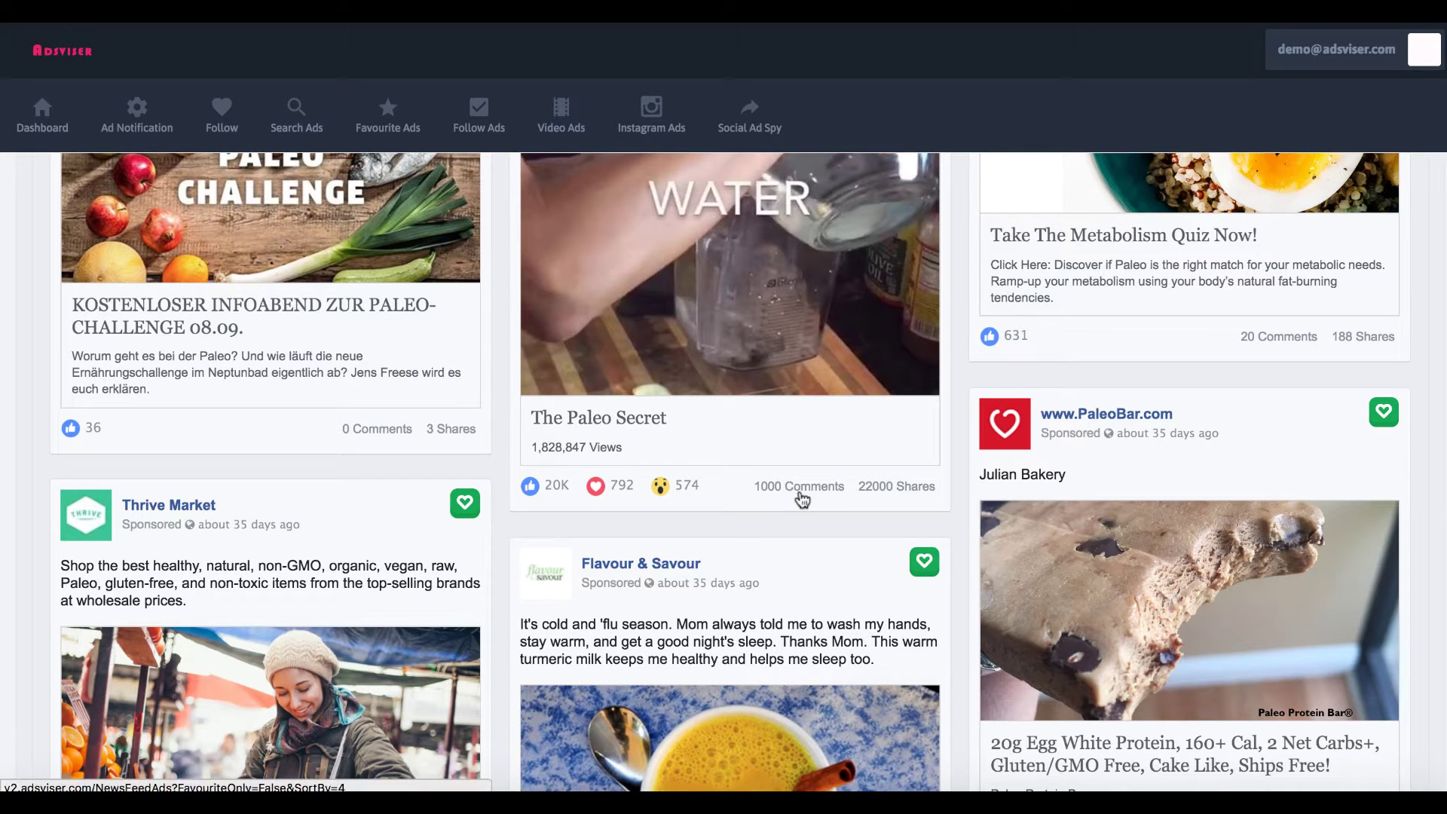
pyautogui.scroll(2, 800, 498)
pyautogui.scroll(1, 801, 499)
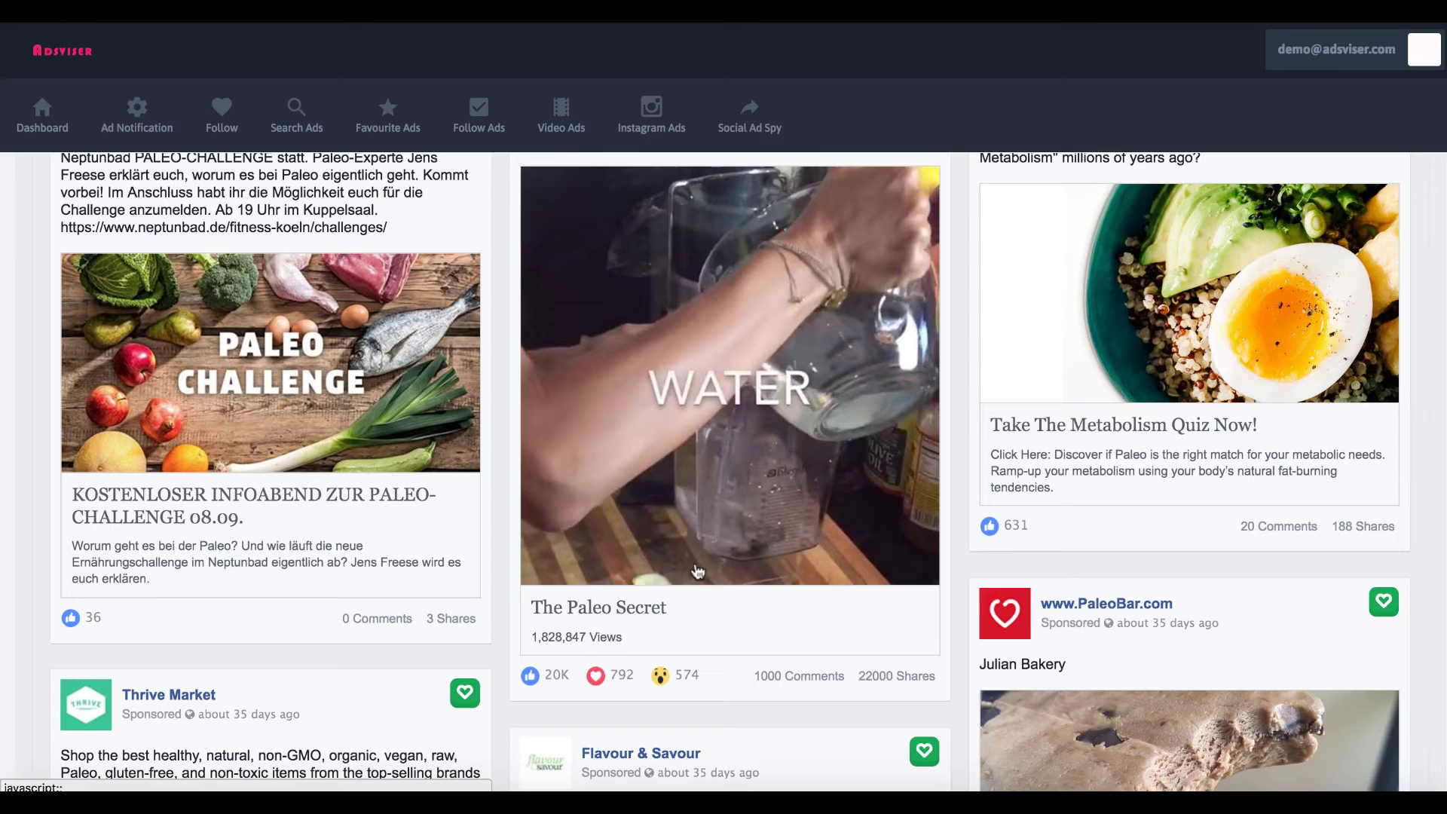
pyautogui.scroll(3, 732, 490)
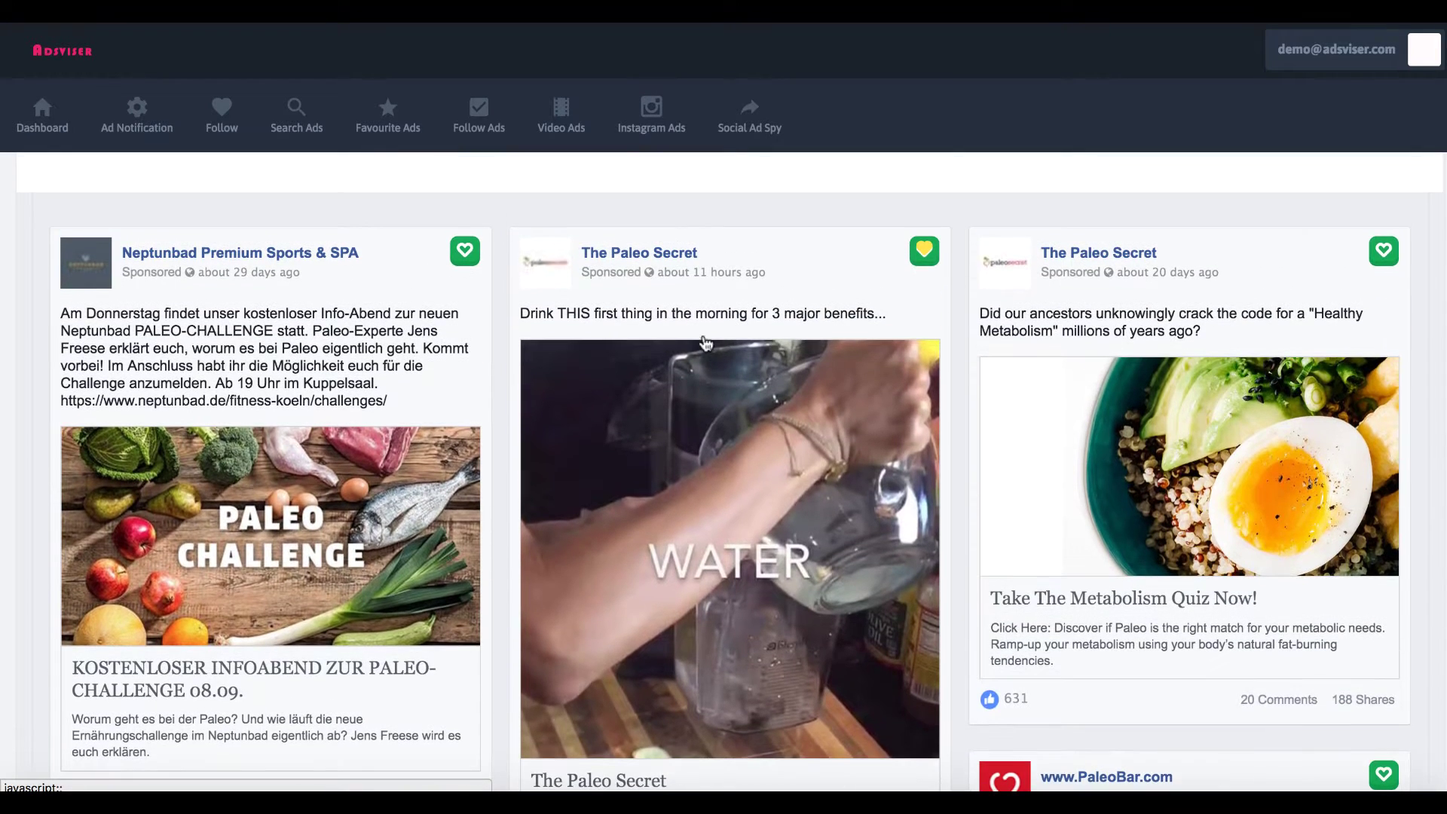
pyautogui.click(693, 367)
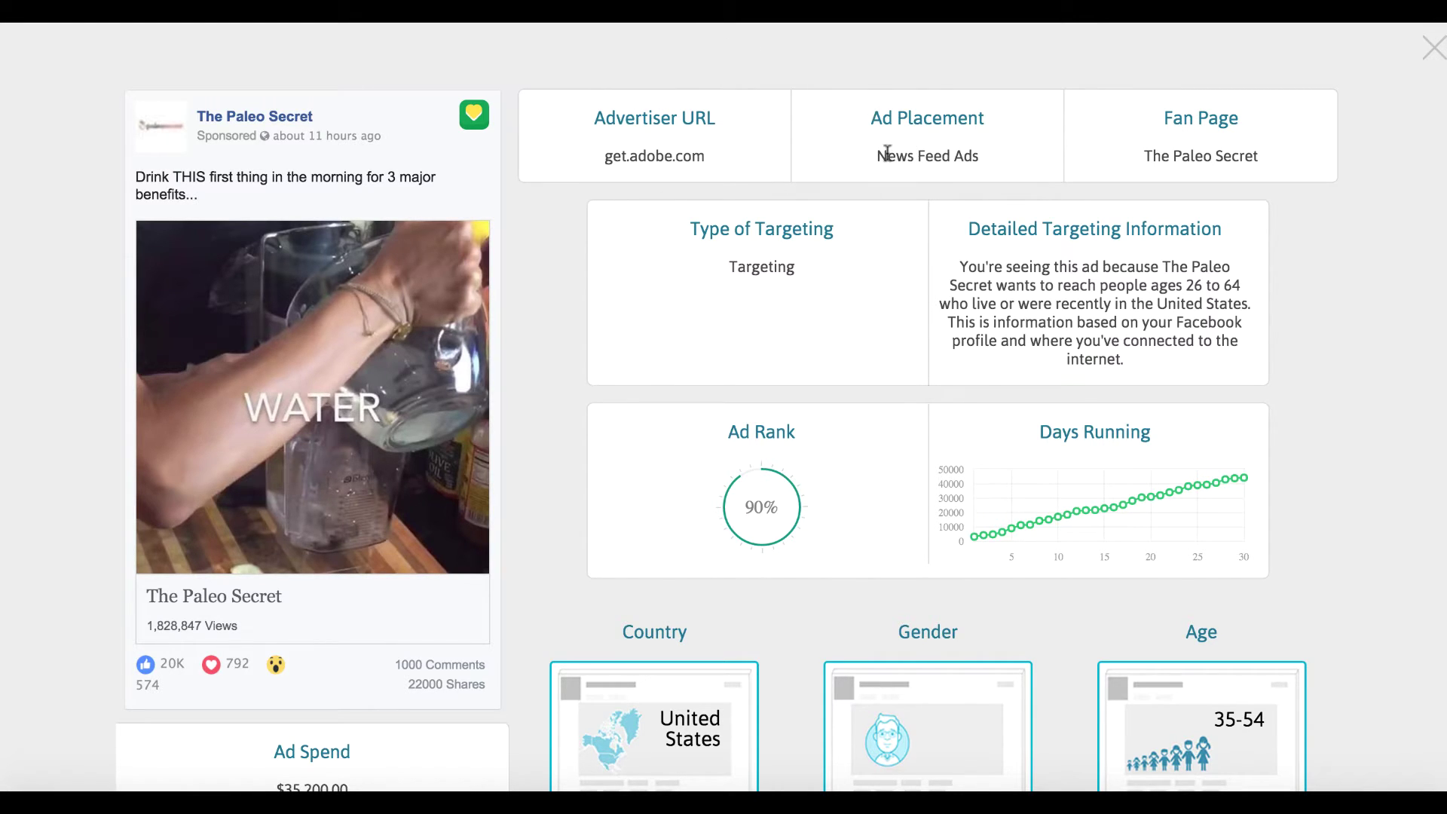
# - Examine the ad placement and the daily actions in the Days Running chart of The Paleo Secret ad
pyautogui.moveTo(880, 155); pyautogui.dragTo(978, 156)
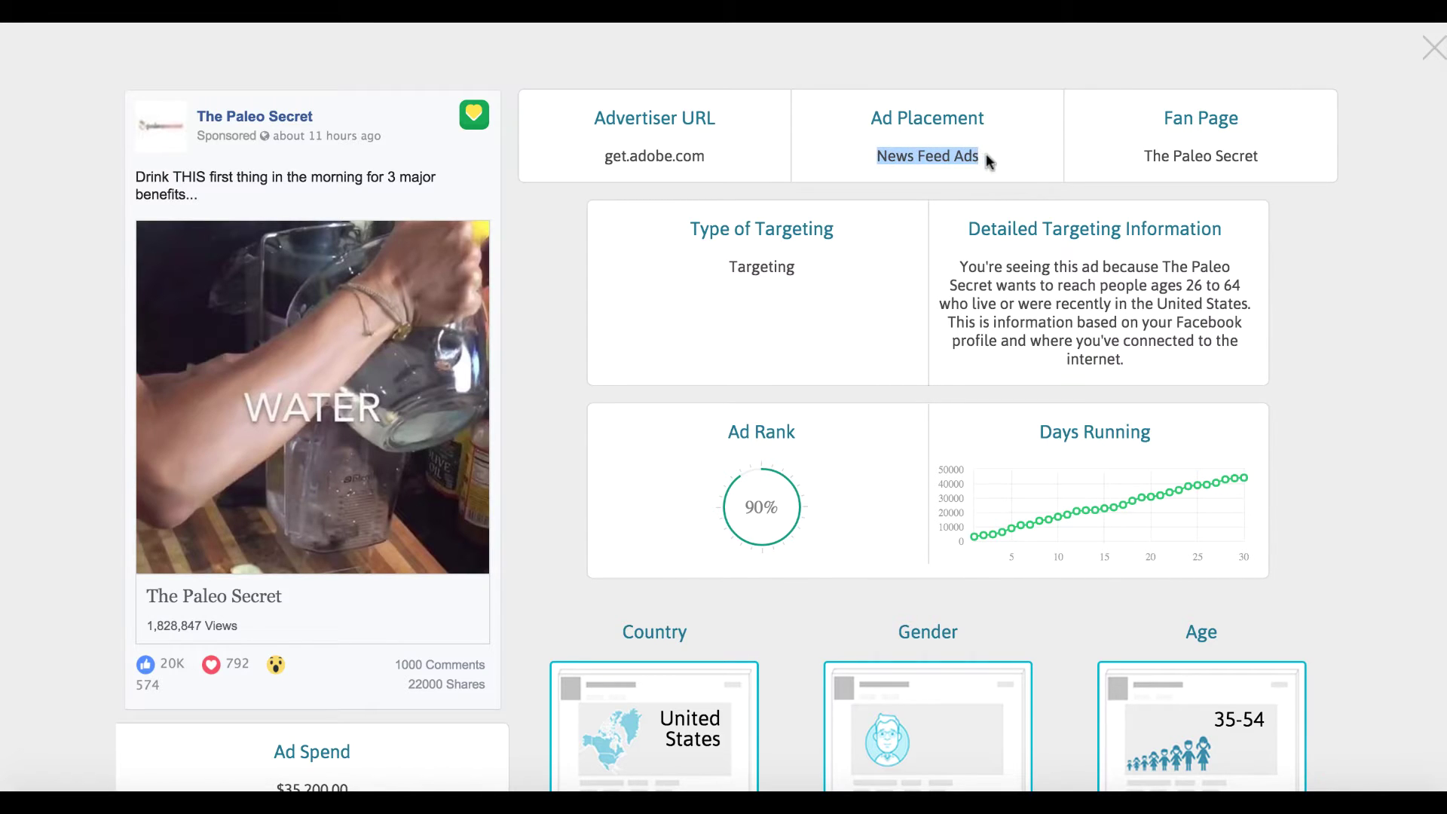
pyautogui.click(988, 155)
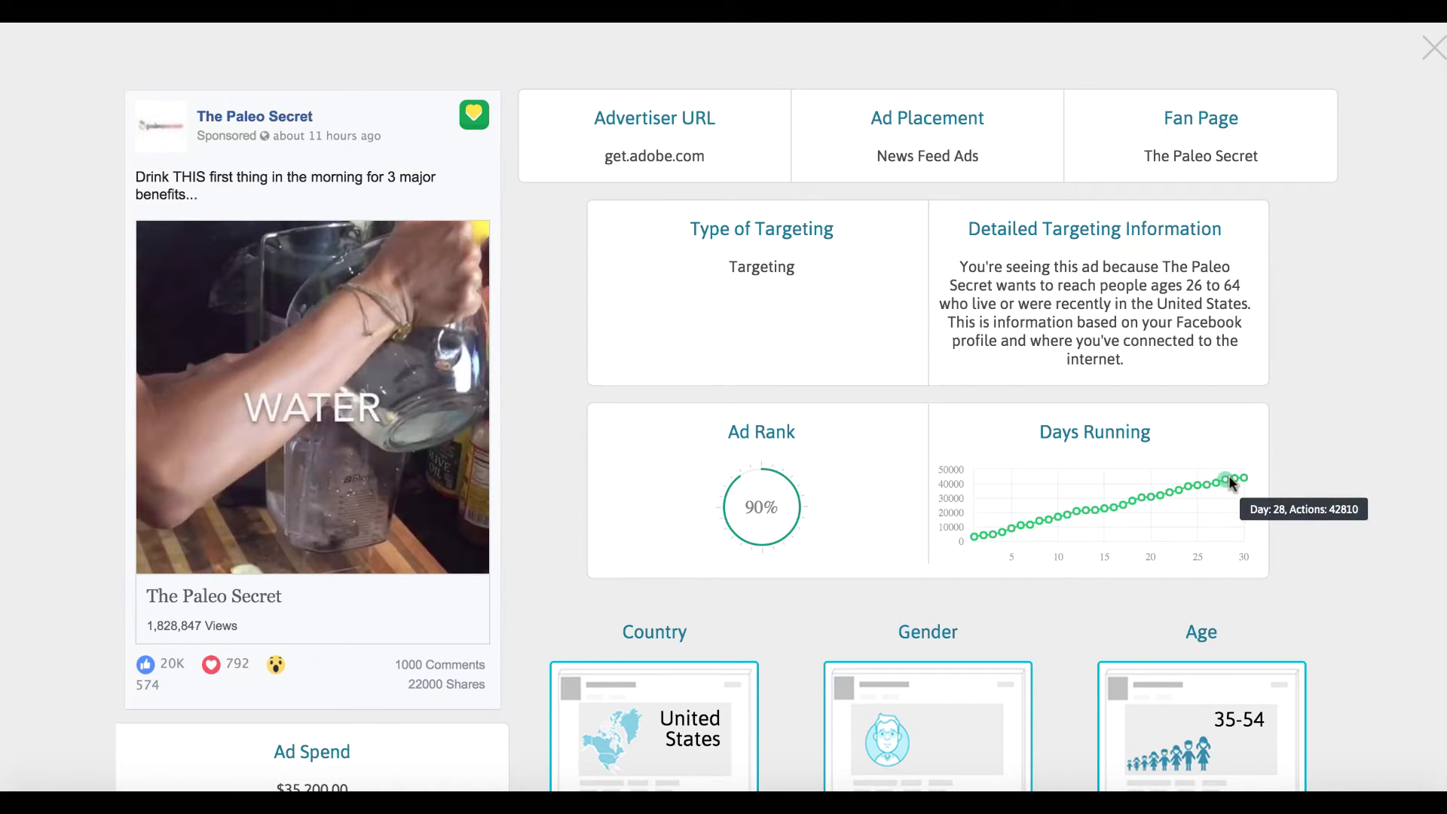
pyautogui.moveTo(1124, 505)
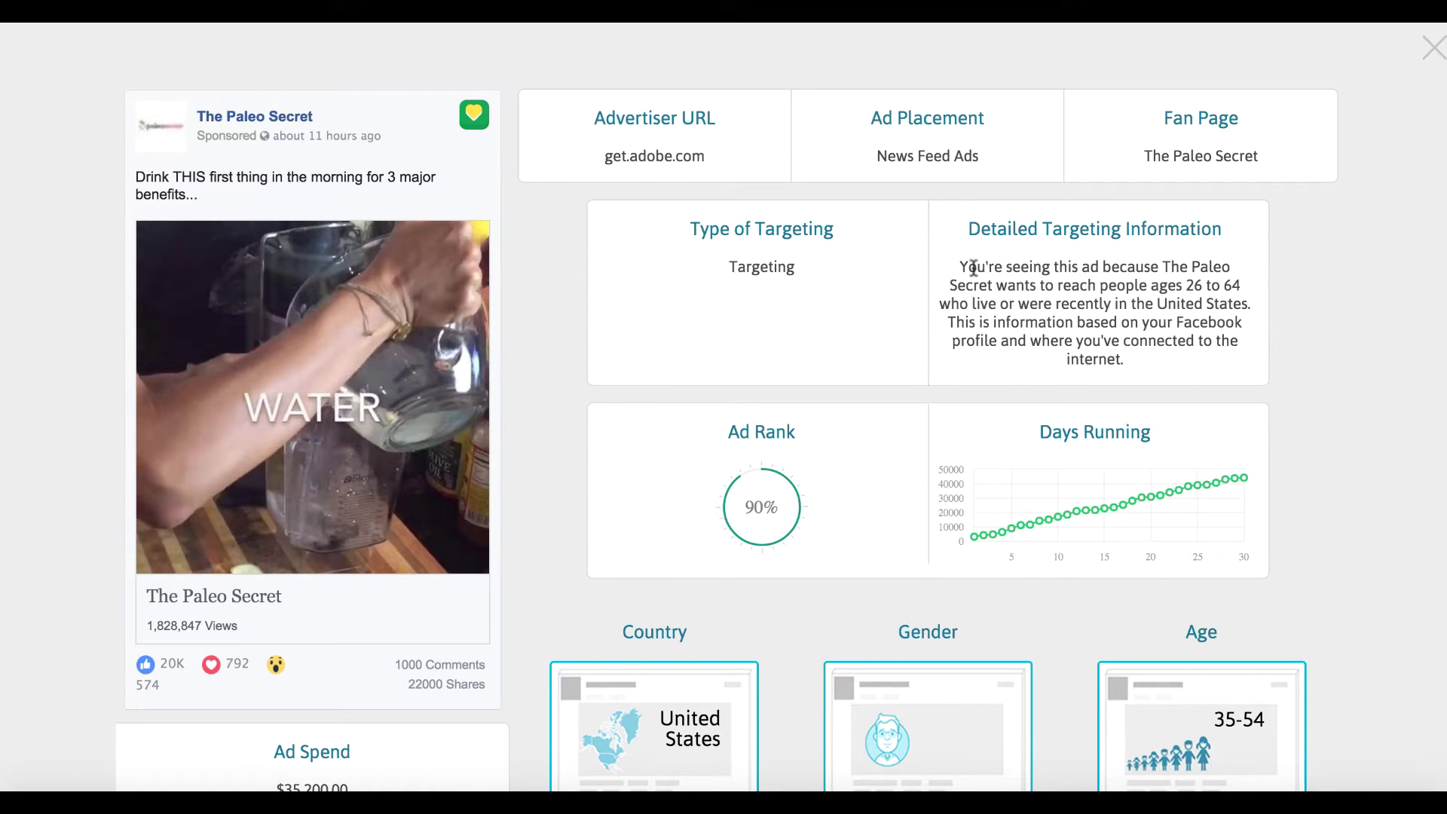
# - Review the age and country details in the ad's targeting information, check its ad spend and audience sections, and close the ad details
pyautogui.moveTo(1038, 287); pyautogui.dragTo(1151, 315)
pyautogui.click(1099, 311)
pyautogui.moveTo(1055, 305); pyautogui.dragTo(1251, 305)
pyautogui.click(1152, 325)
pyautogui.scroll(-3, 1152, 326)
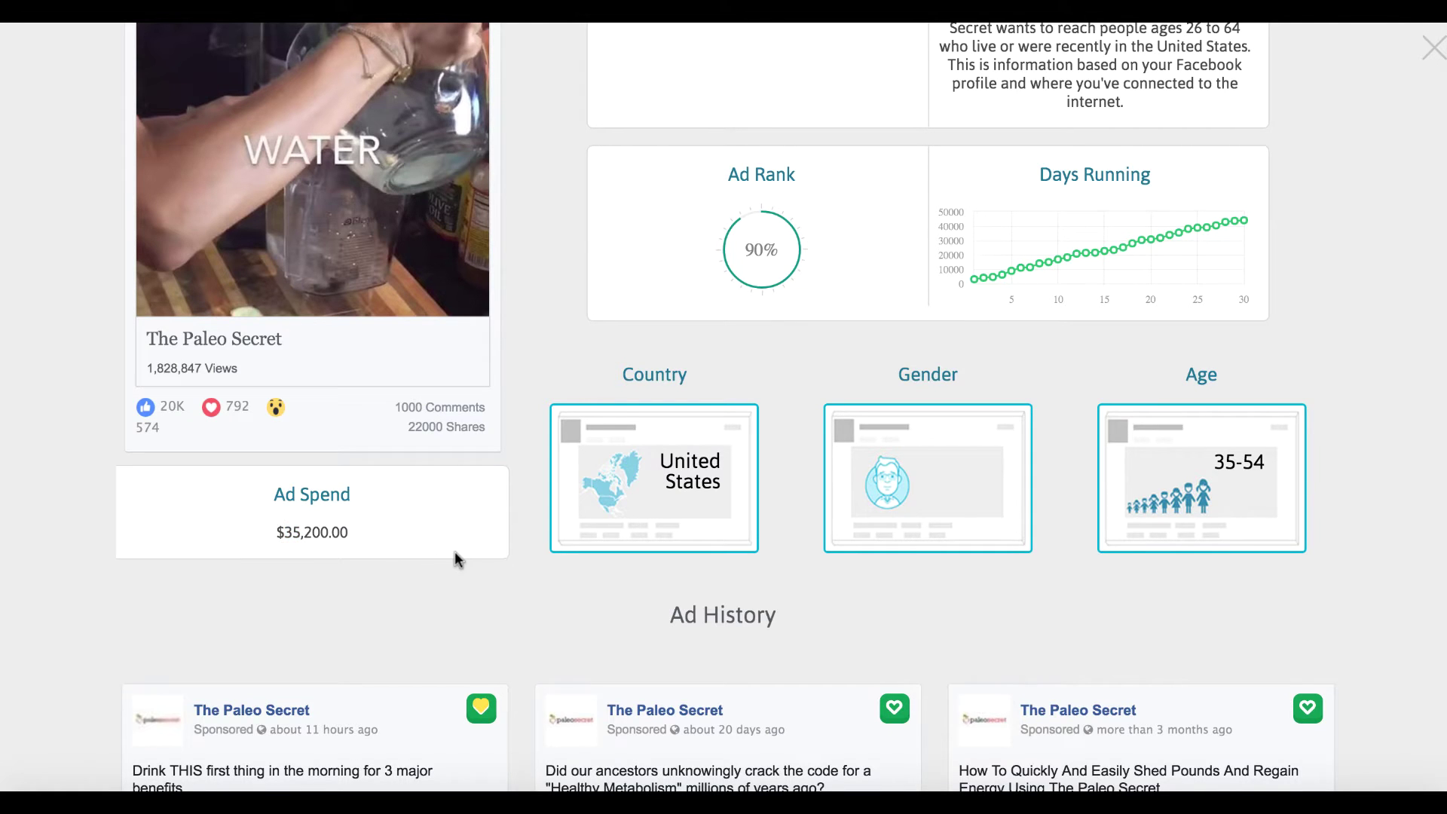
pyautogui.scroll(3, 457, 559)
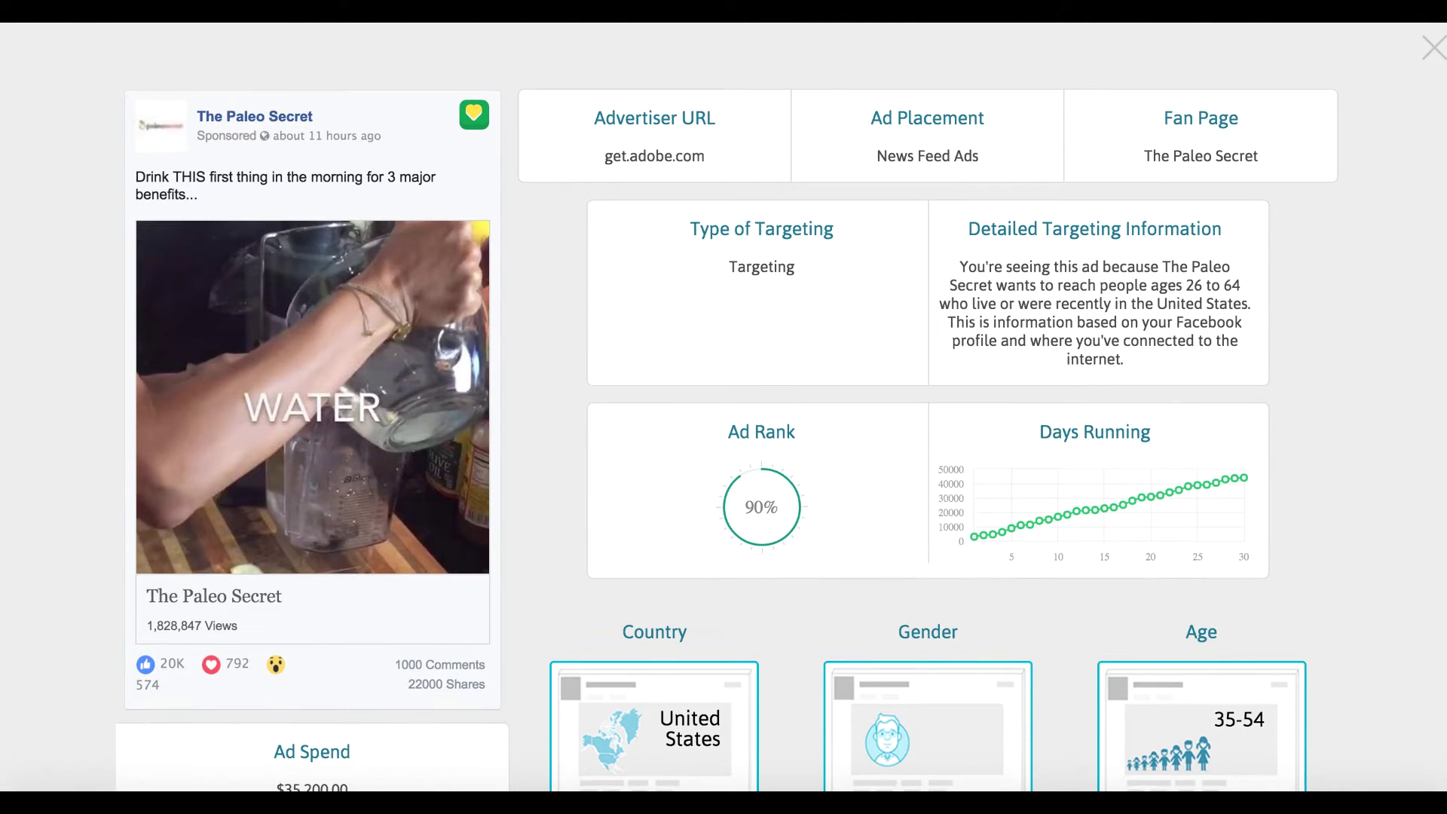
pyautogui.hotkey('alt', 'Left')
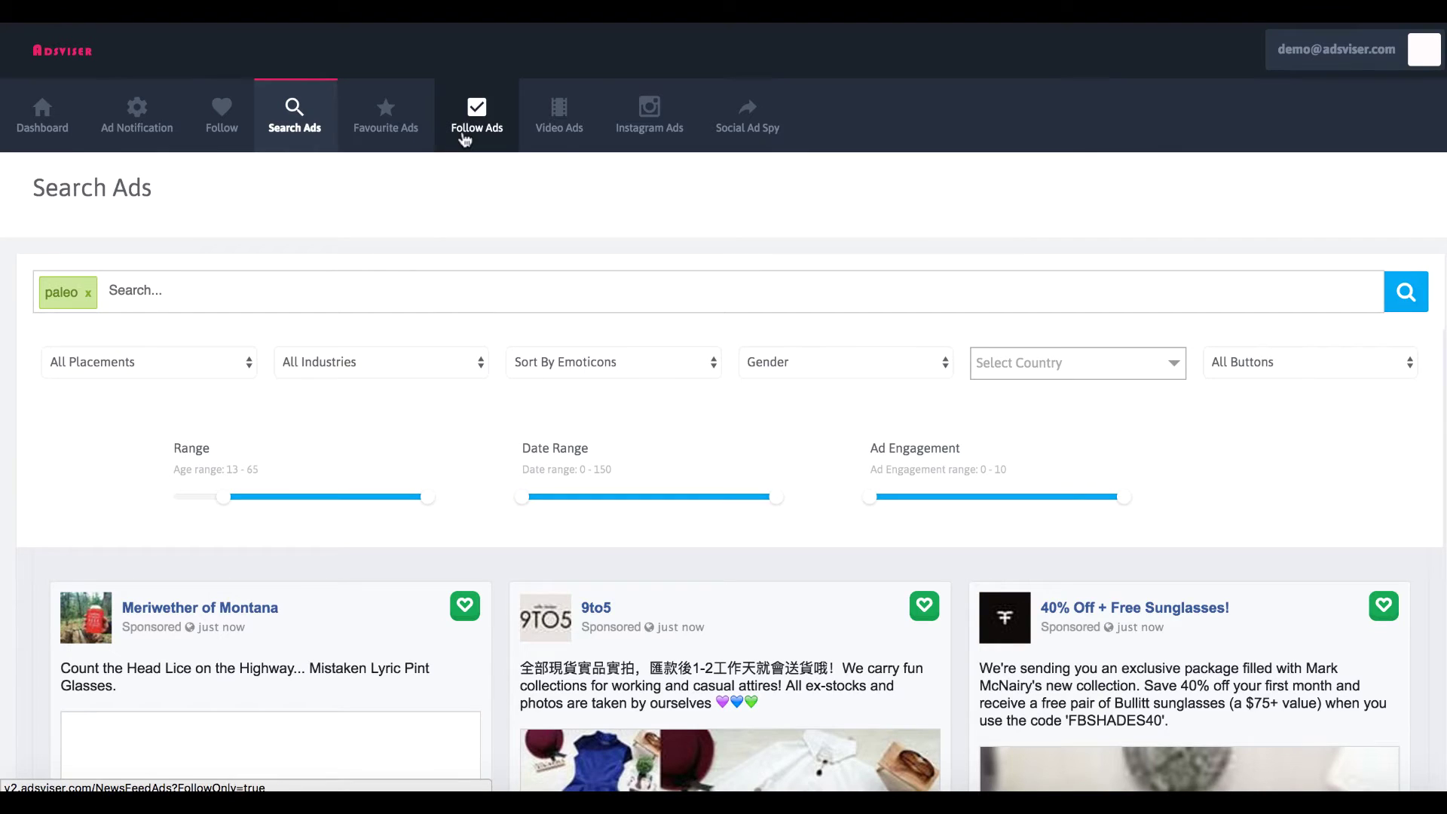
# - Browse the video ads and search them for "weight loss"
pyautogui.click(559, 109)
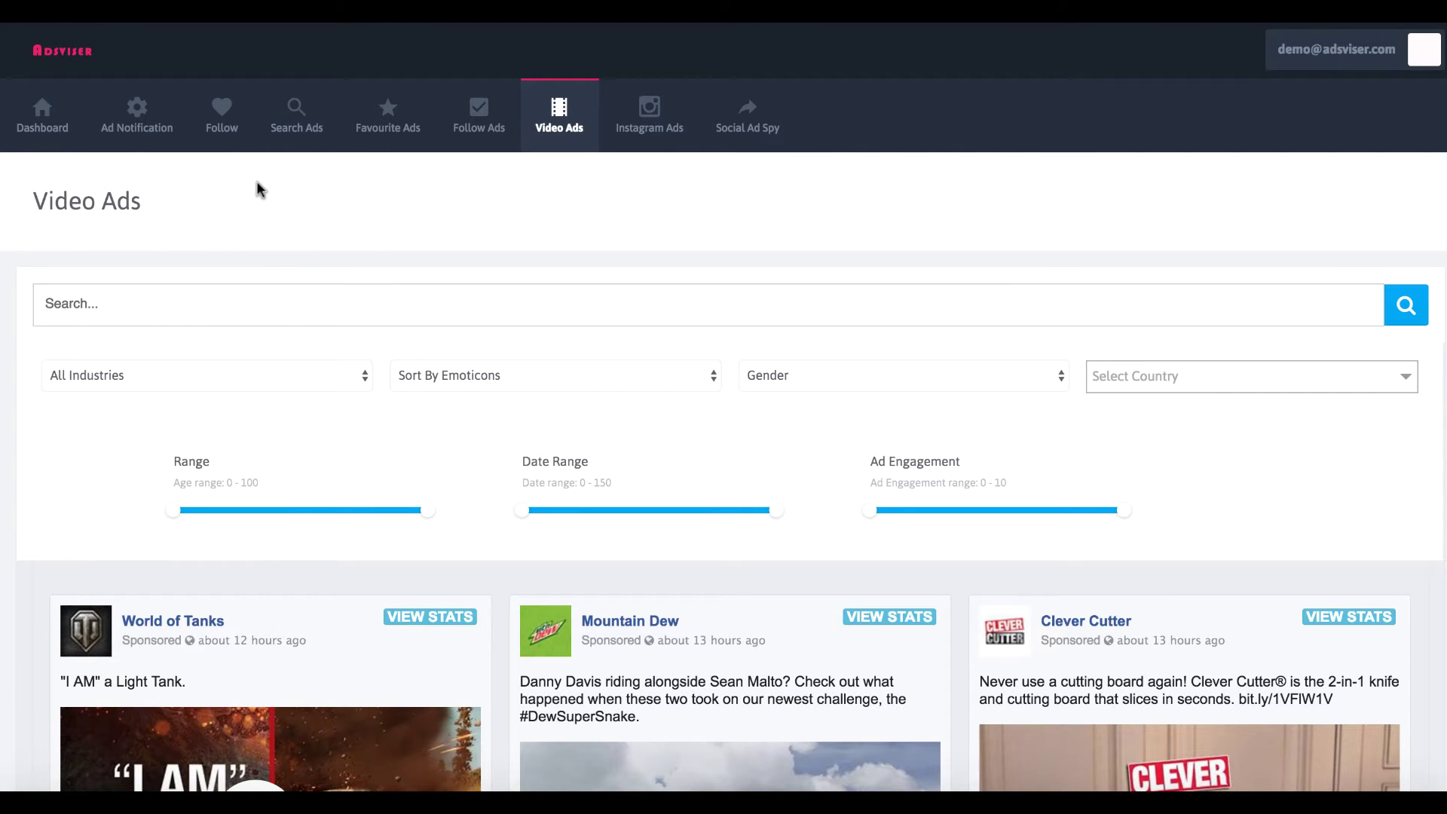
pyautogui.scroll(-8, 306, 324)
pyautogui.scroll(7, 307, 323)
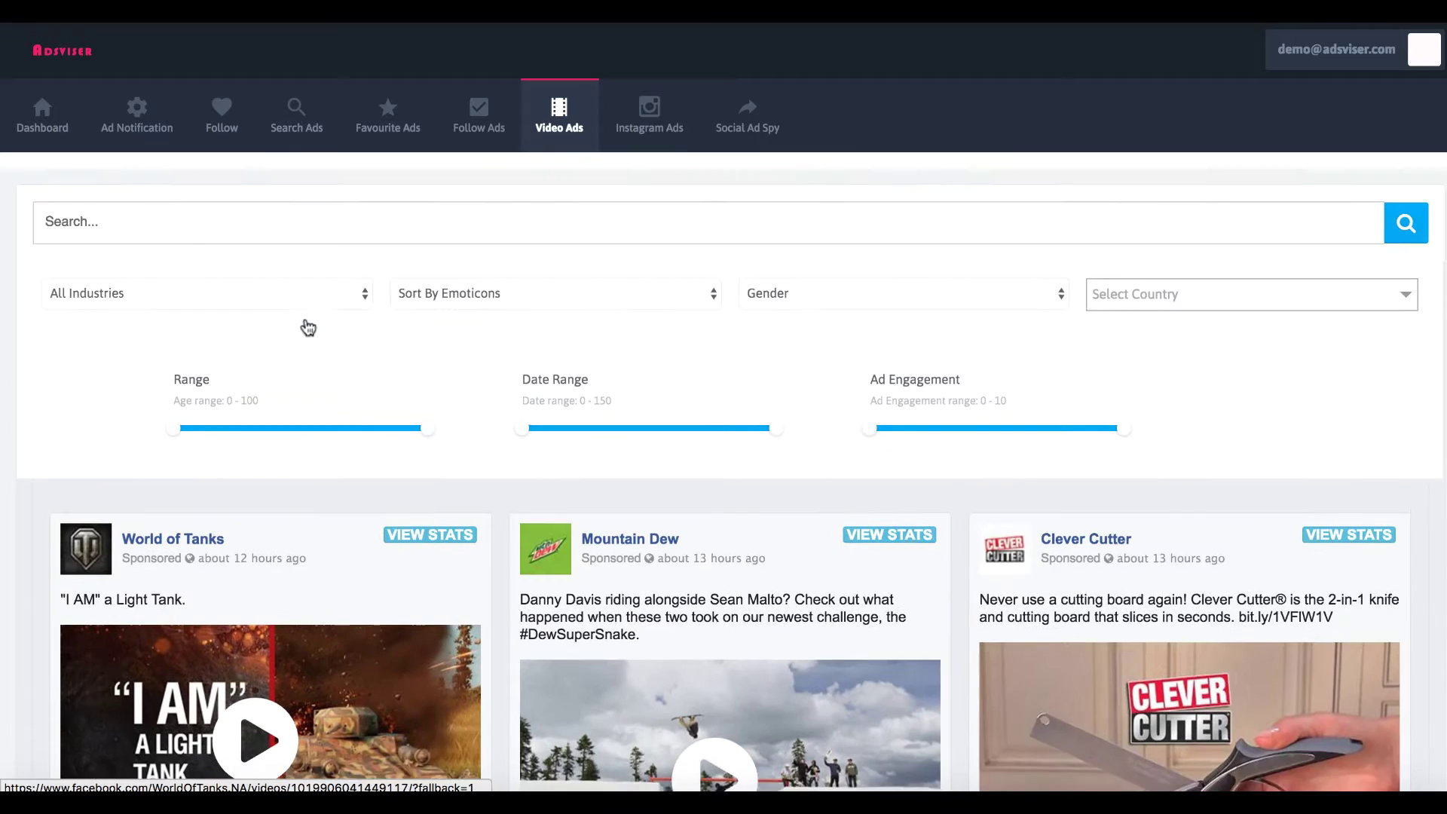
pyautogui.scroll(1, 307, 324)
pyautogui.click(205, 294)
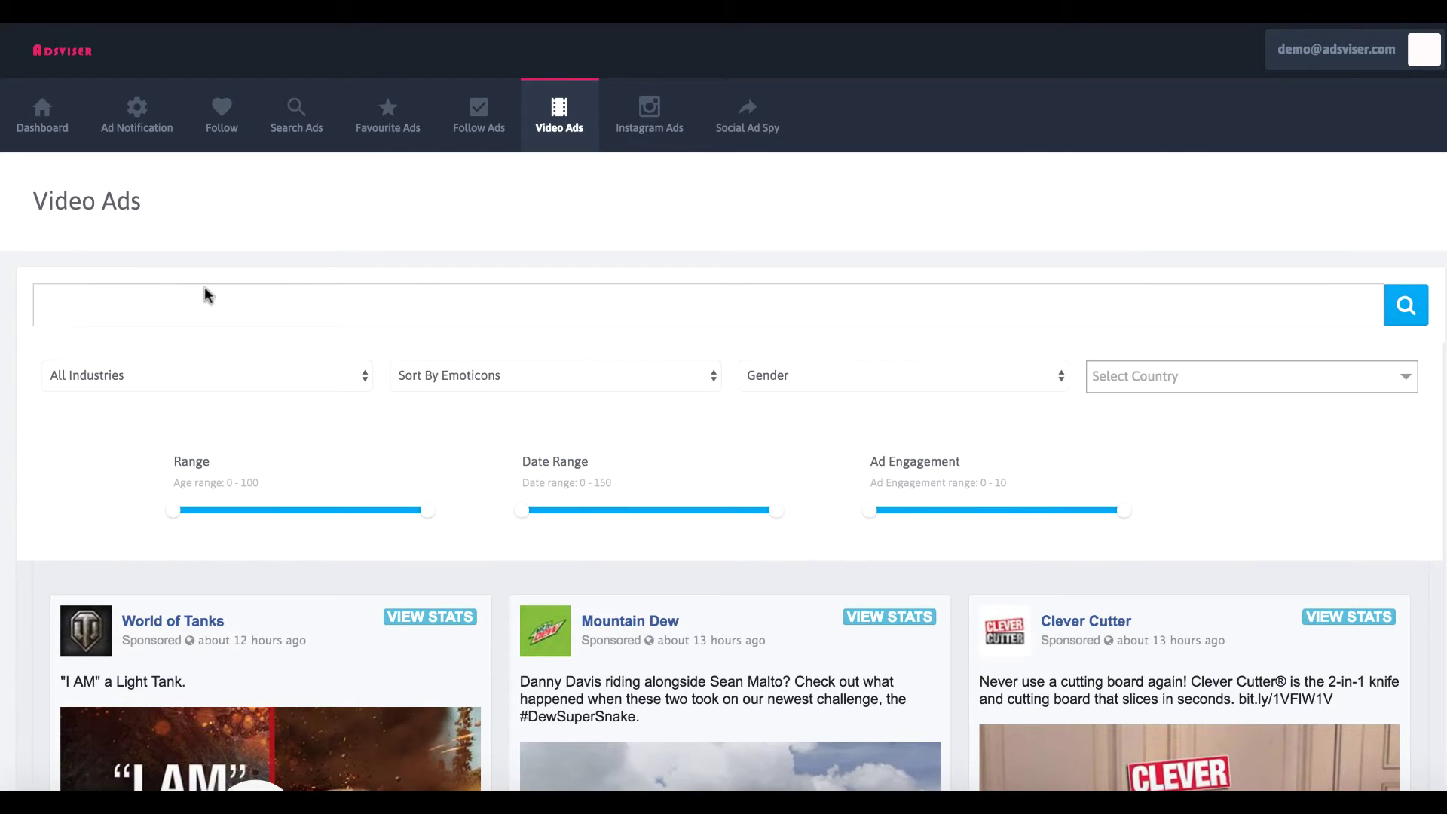
pyautogui.write('weight loss')
pyautogui.click(1405, 304)
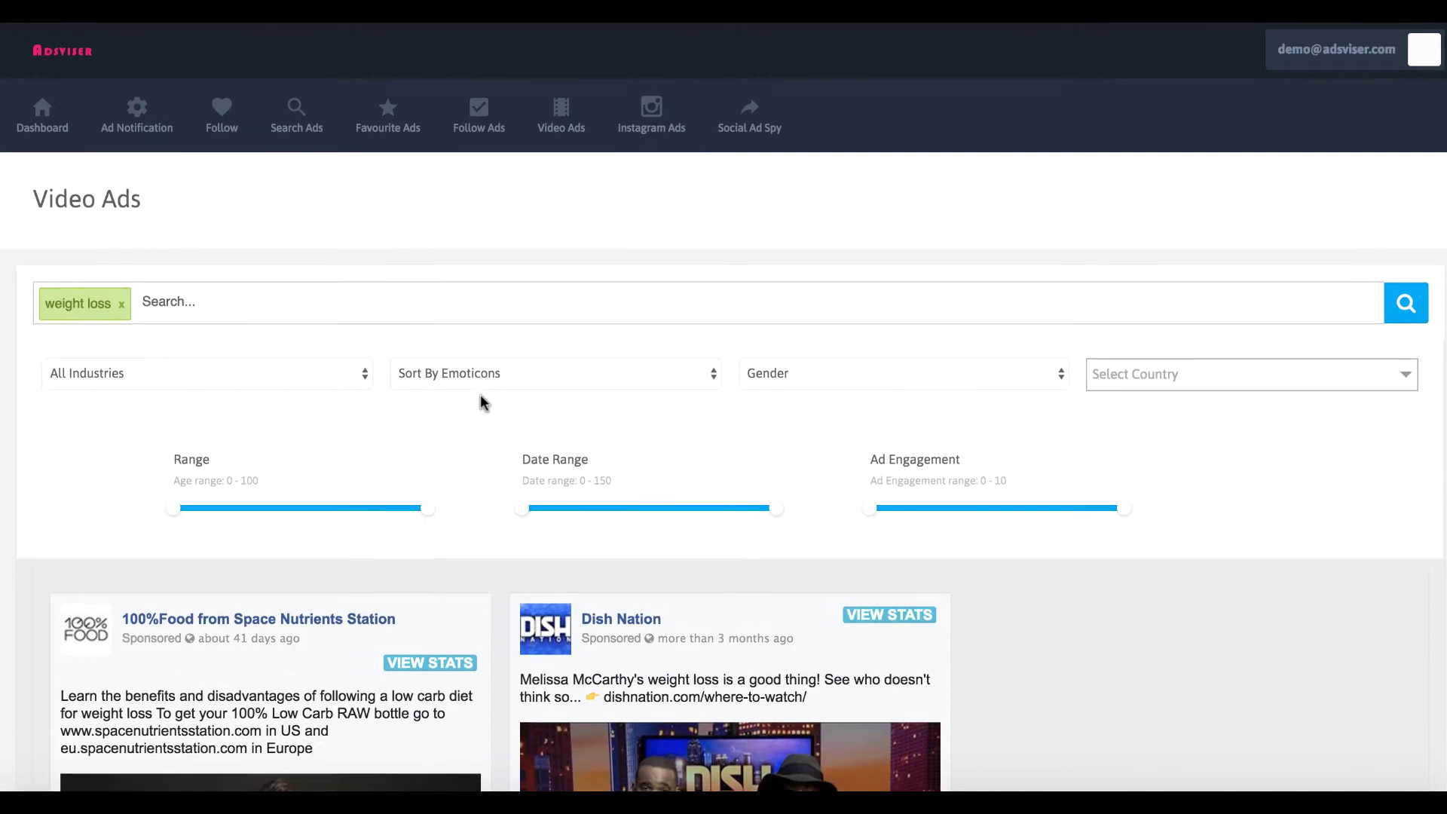
# - Preview the 100%Food from Space Nutrients Station video ad, pause and close it, and look over the weight loss video ads
pyautogui.scroll(-5, 477, 400)
pyautogui.scroll(1, 331, 489)
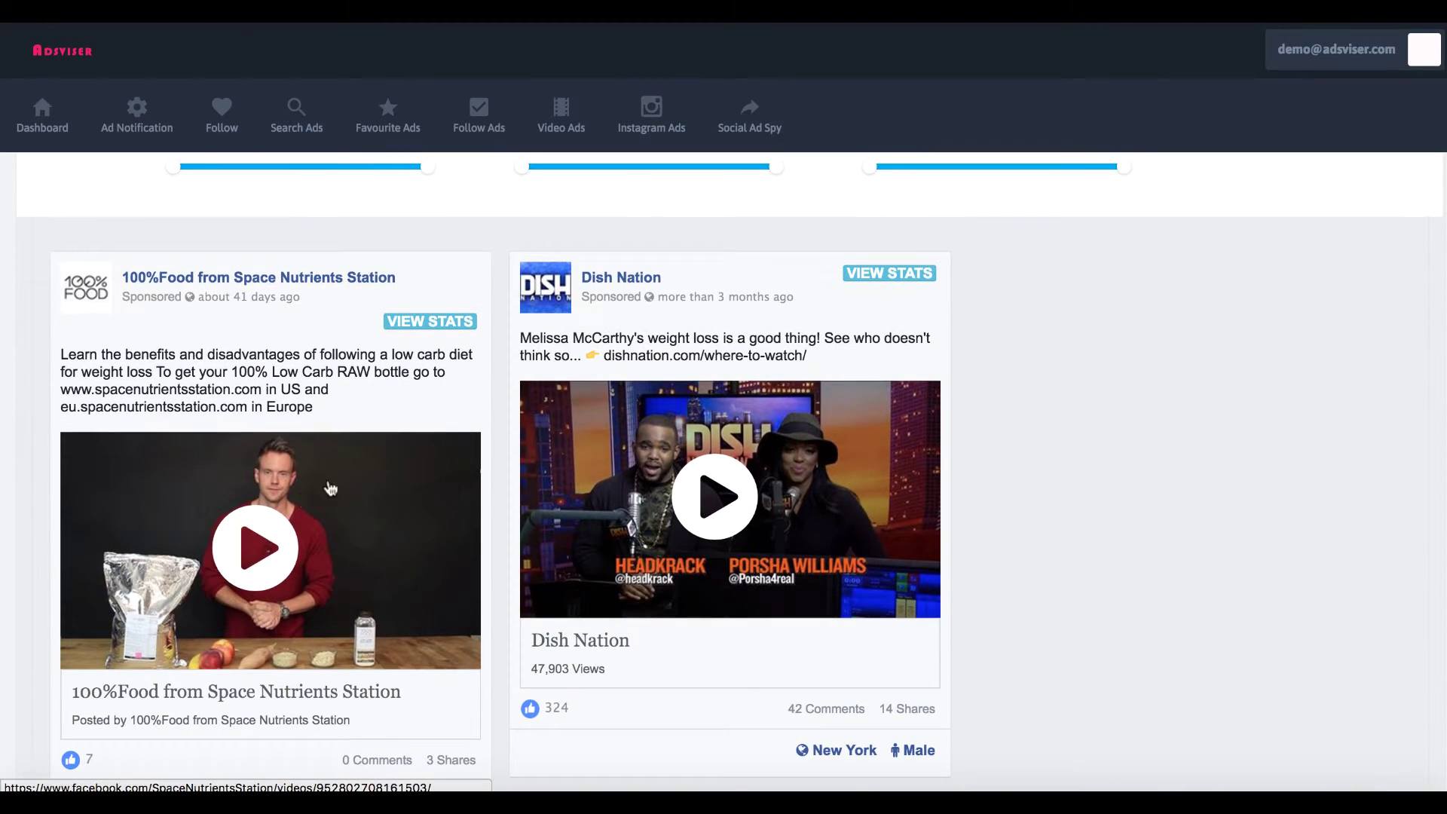
pyautogui.click(276, 537)
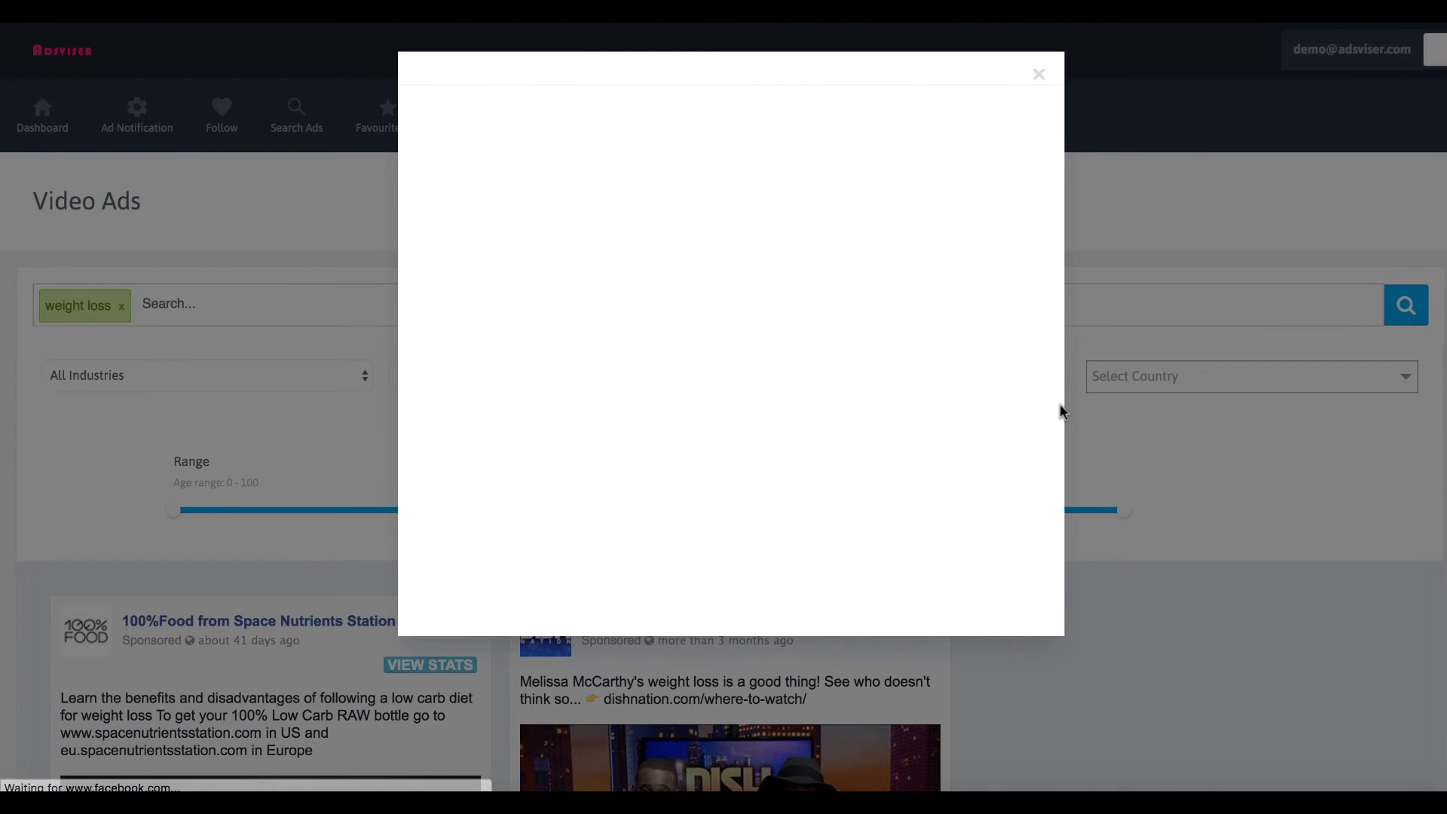
pyautogui.click(722, 260)
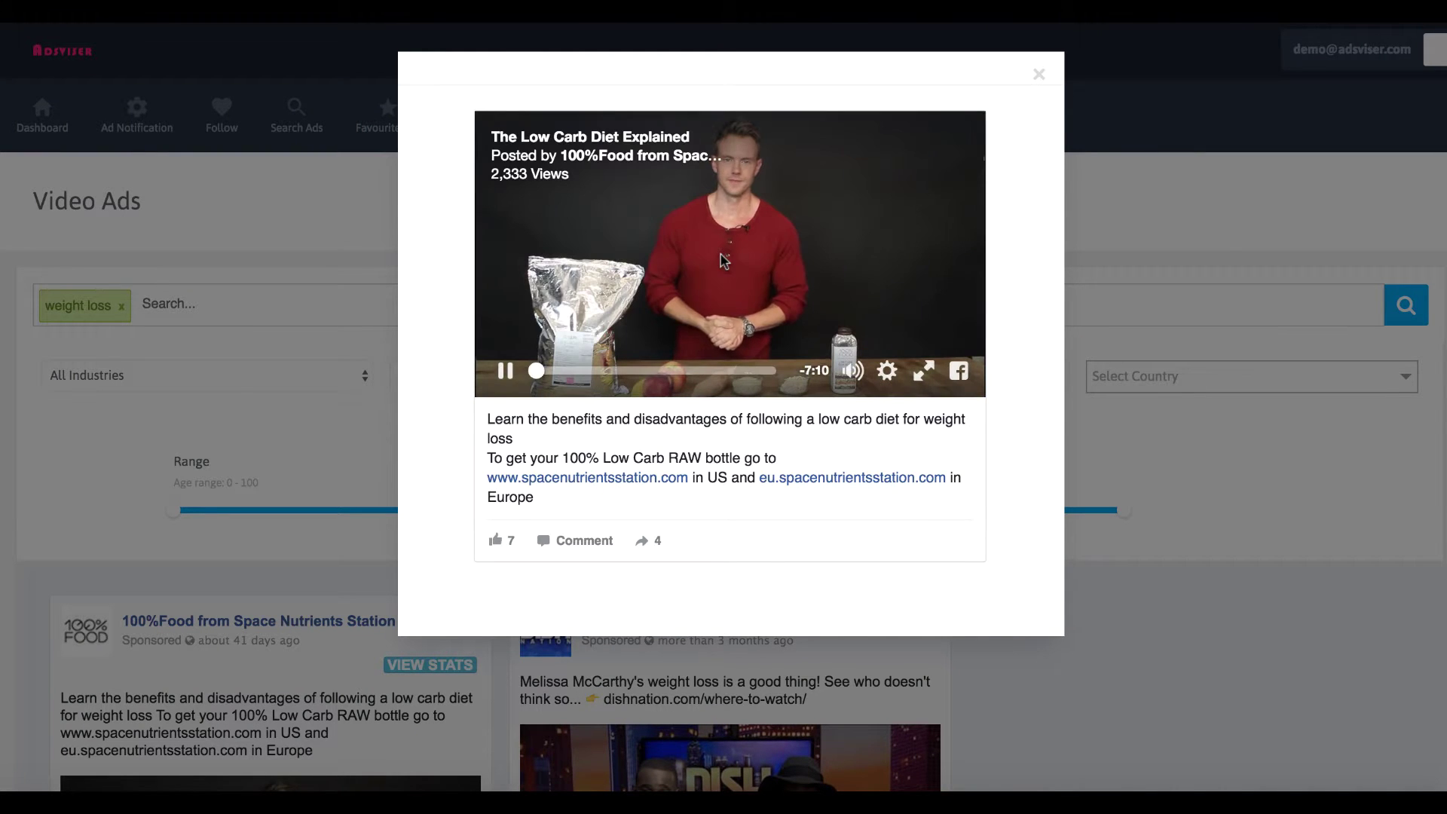
pyautogui.click(507, 372)
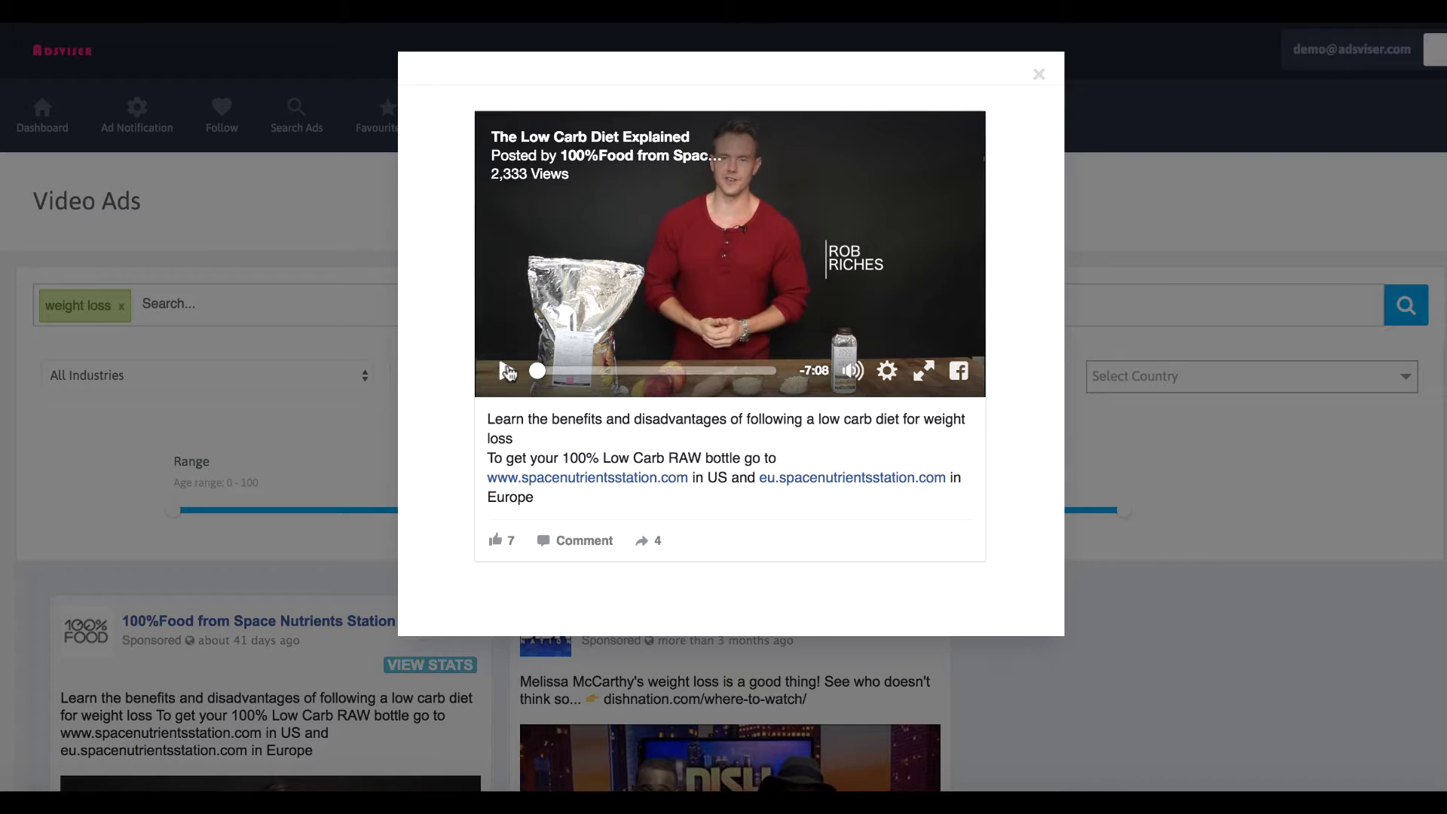
pyautogui.click(1038, 74)
pyautogui.scroll(-5, 532, 303)
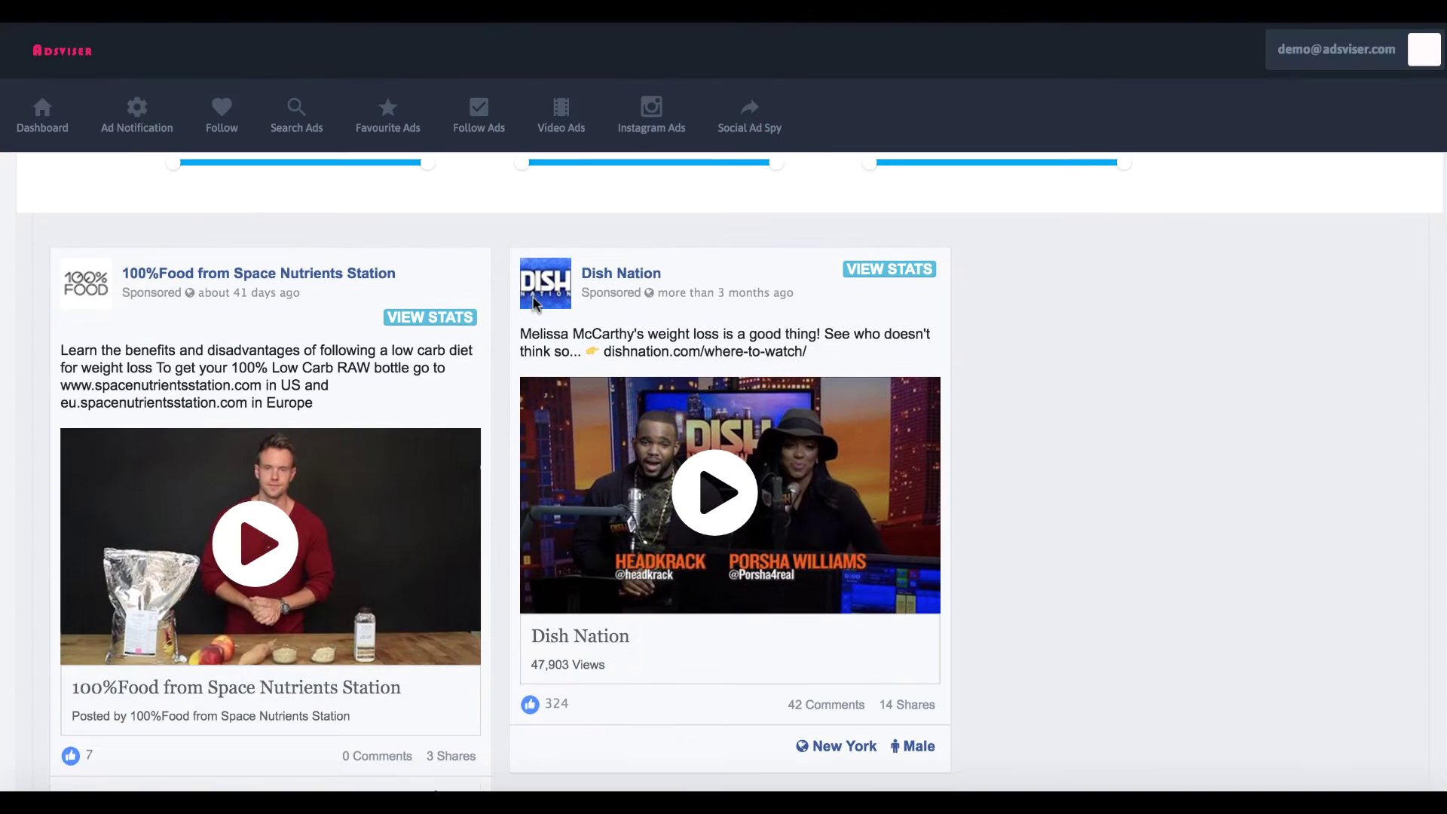
pyautogui.scroll(2, 350, 514)
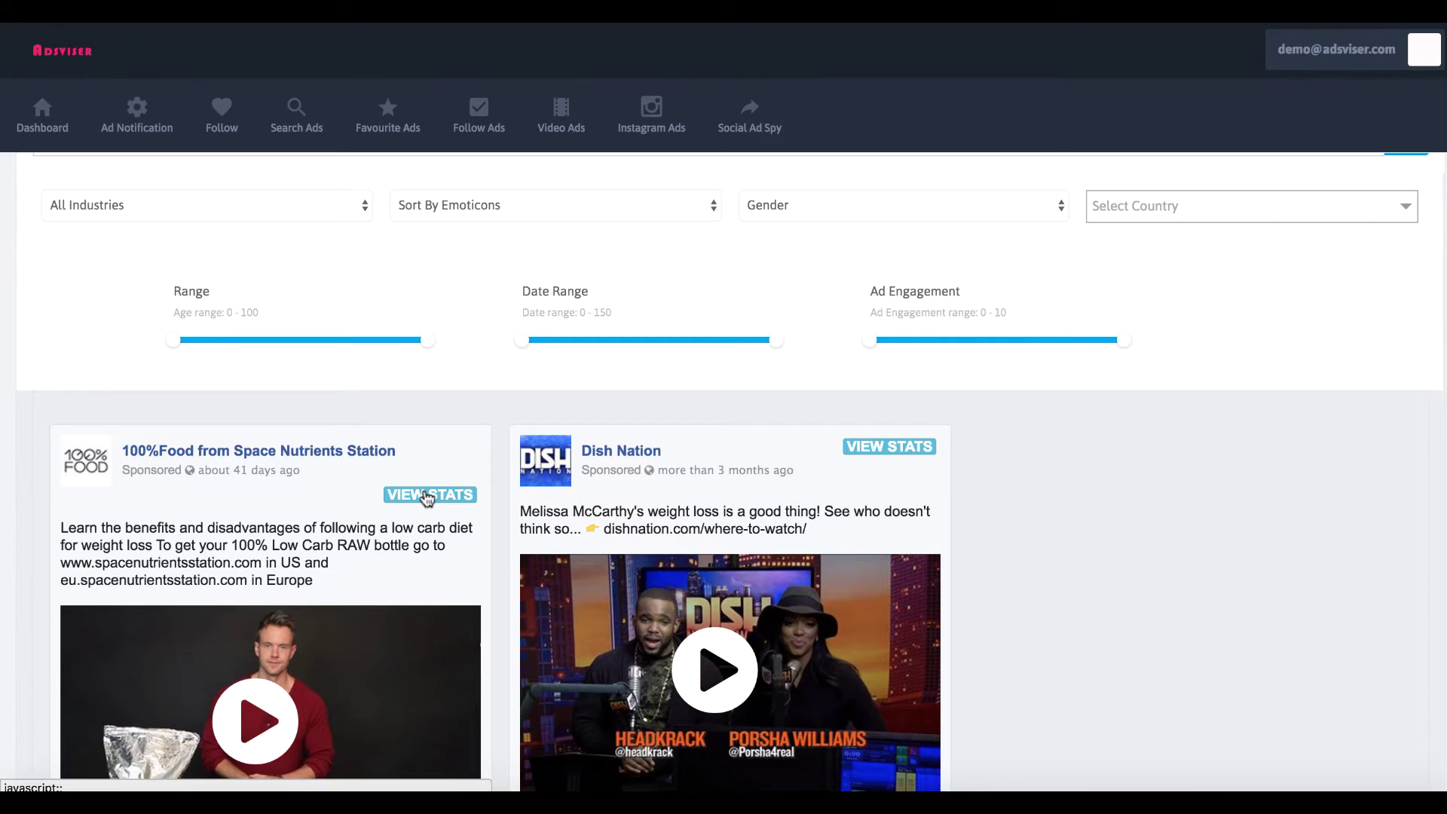
pyautogui.scroll(3, 426, 498)
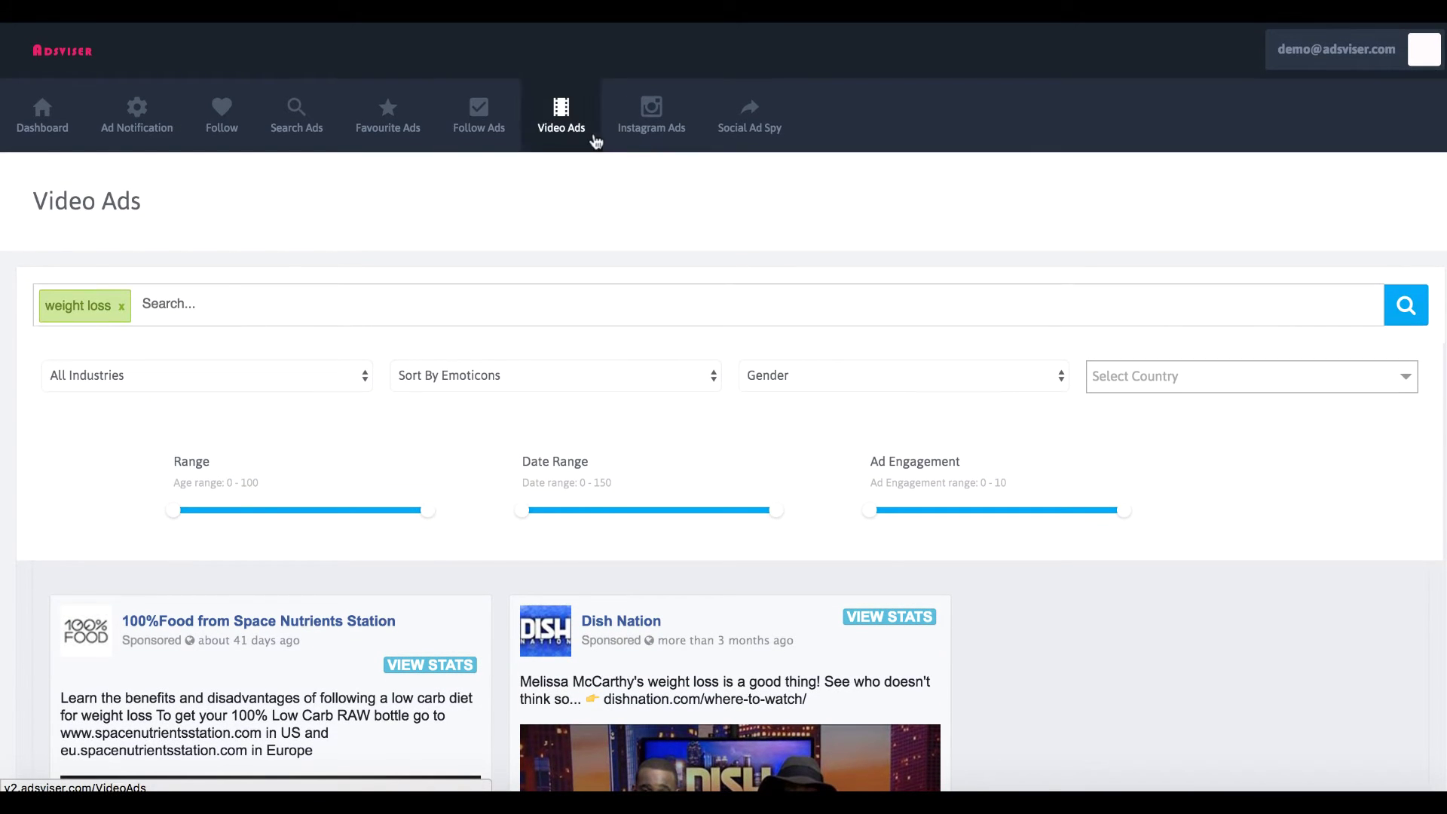
# - Search the Instagram ads for "shoes" and browse the matching sponsored posts
pyautogui.click(637, 137)
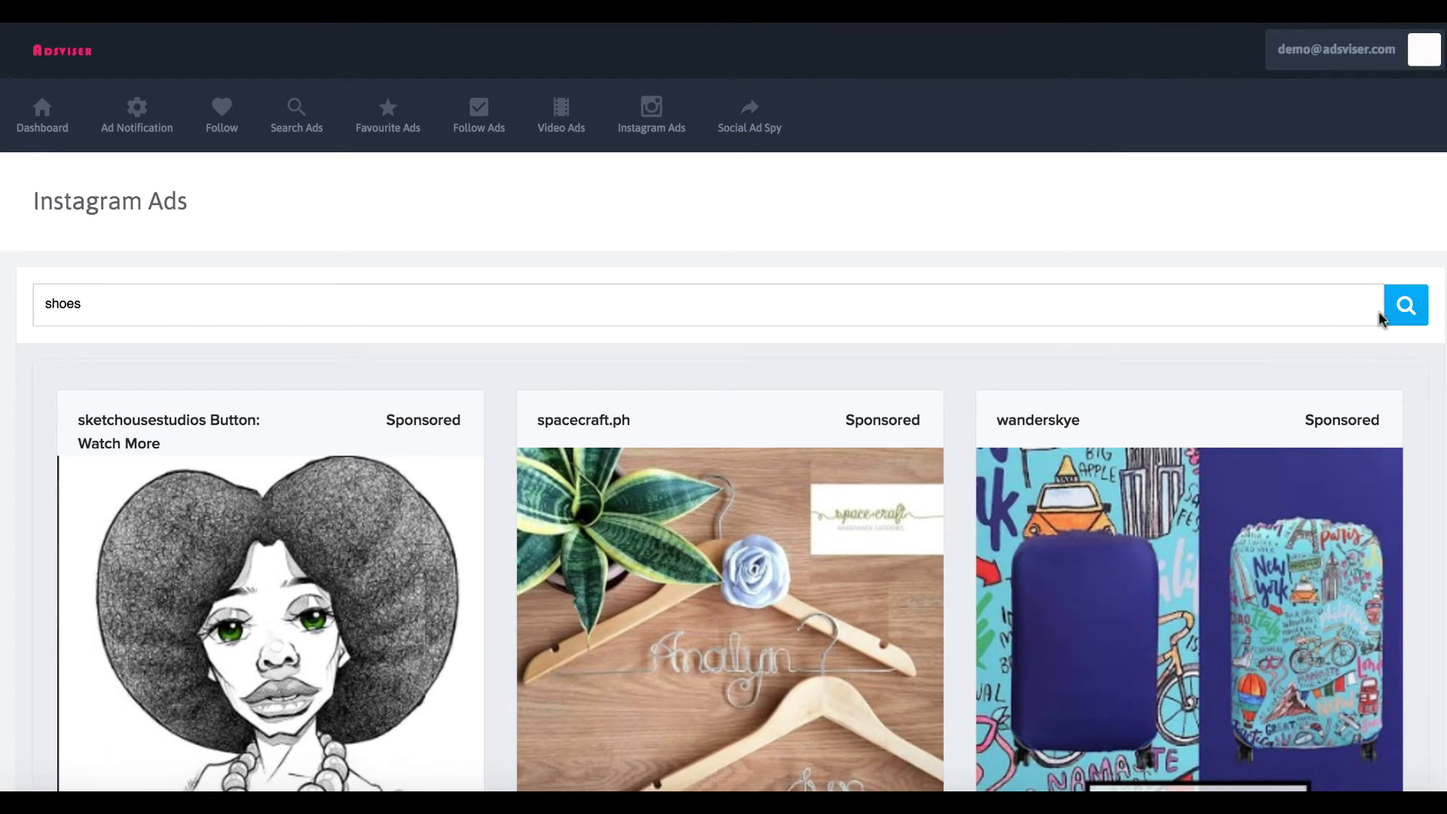
pyautogui.click(1404, 312)
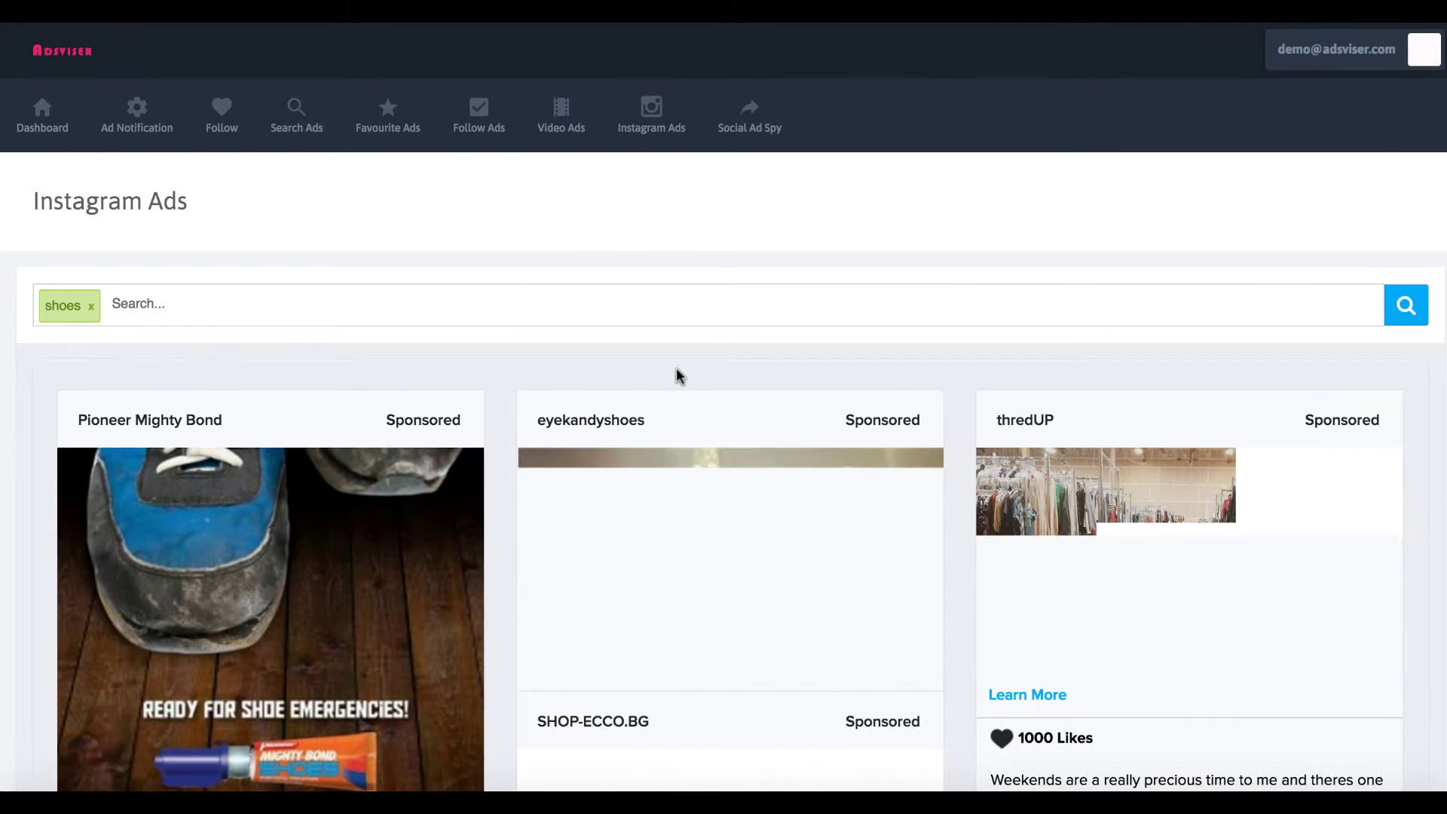
pyautogui.scroll(-1, 642, 373)
pyautogui.scroll(-15, 642, 373)
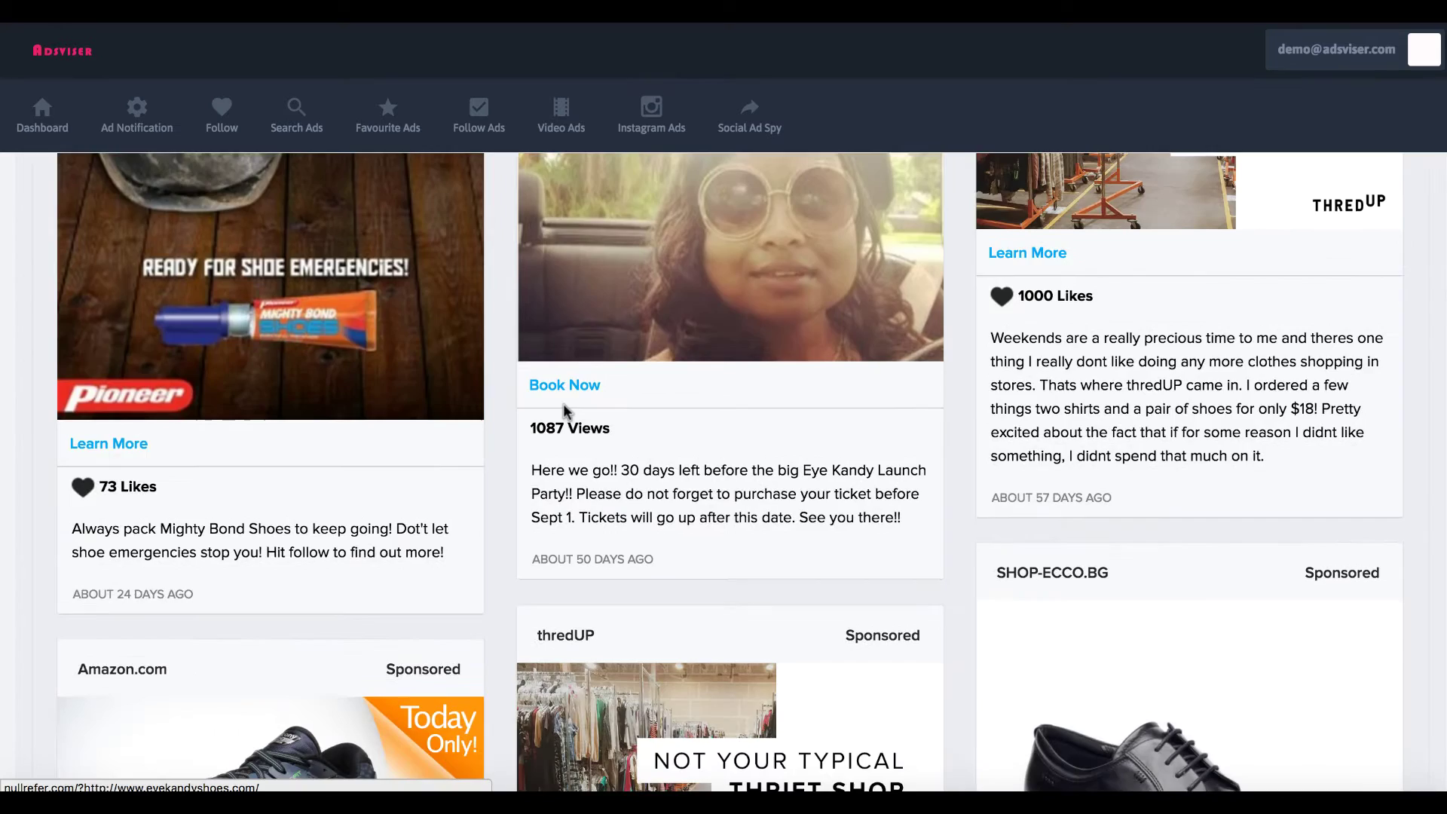
pyautogui.scroll(4, 1115, 543)
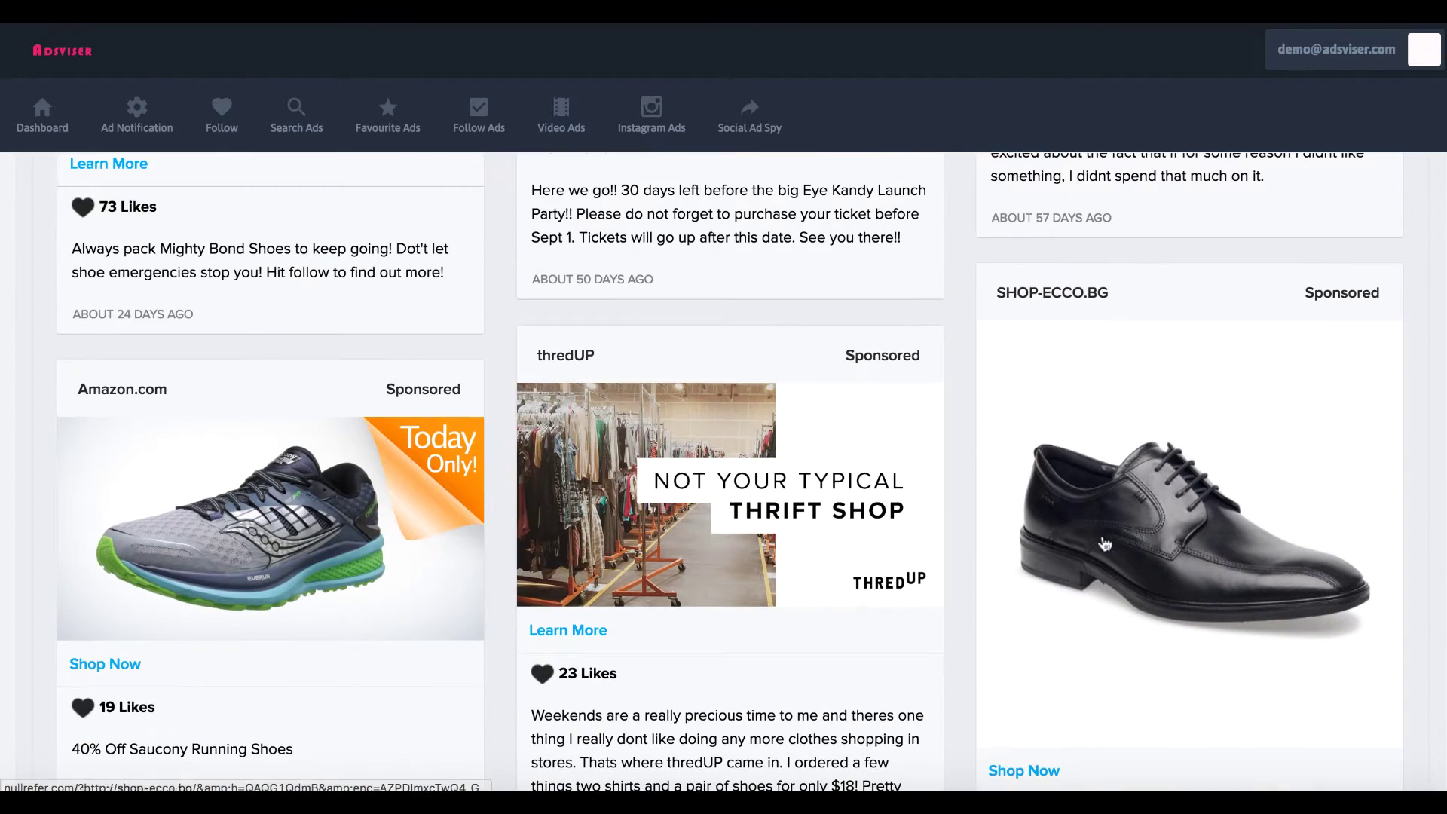
pyautogui.scroll(-1, 395, 455)
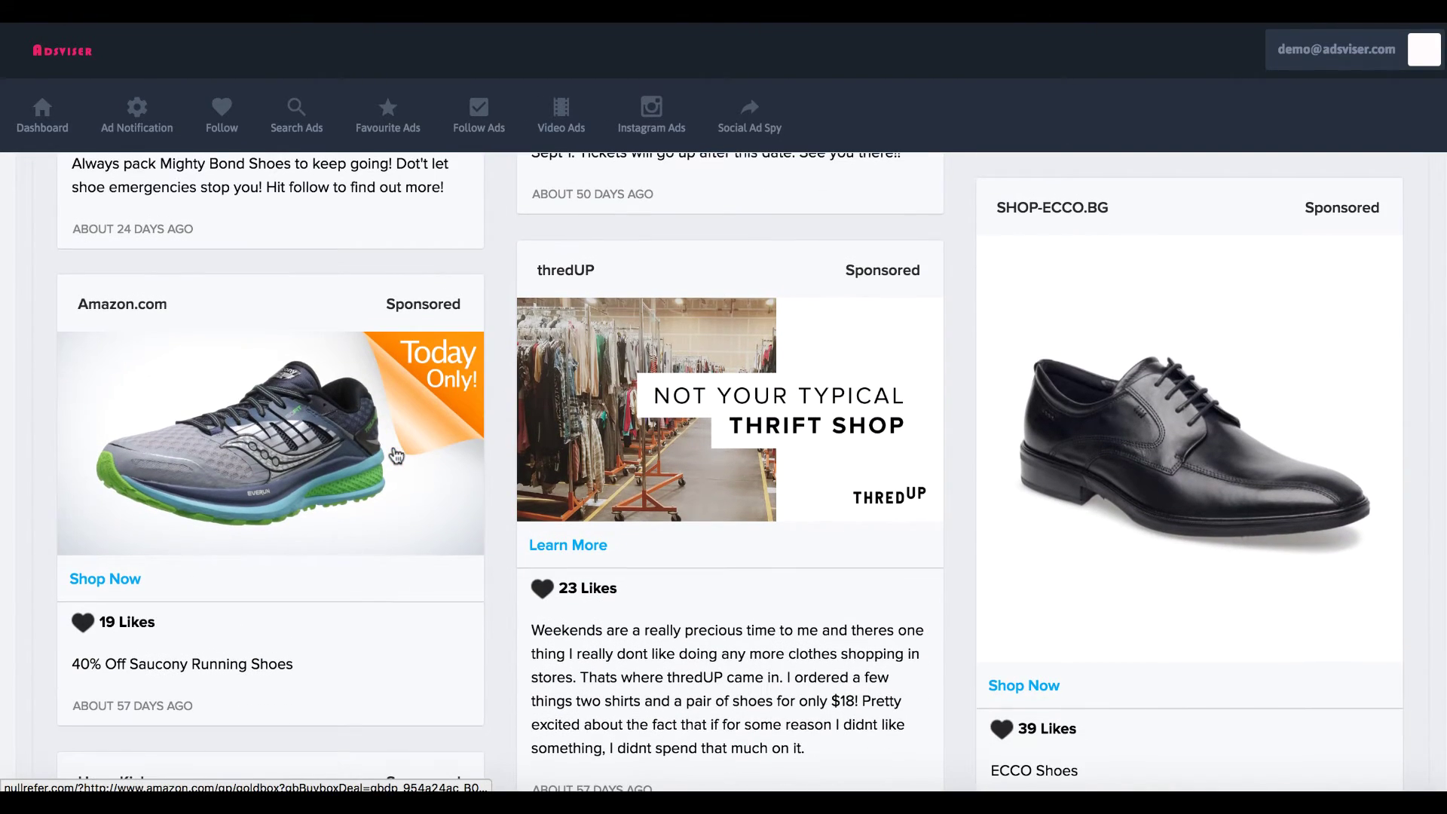
pyautogui.scroll(4, 571, 479)
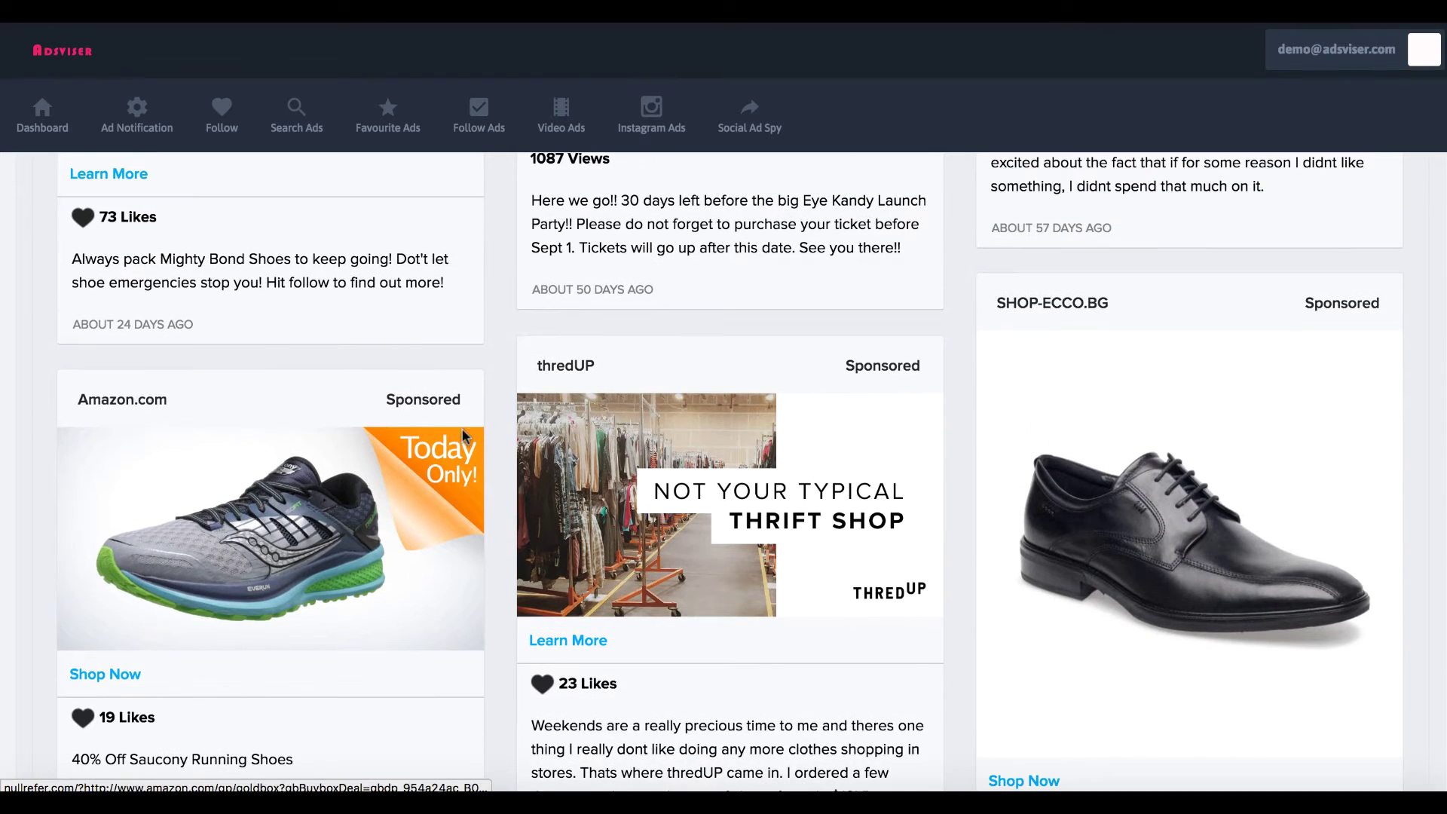
pyautogui.scroll(3, 463, 425)
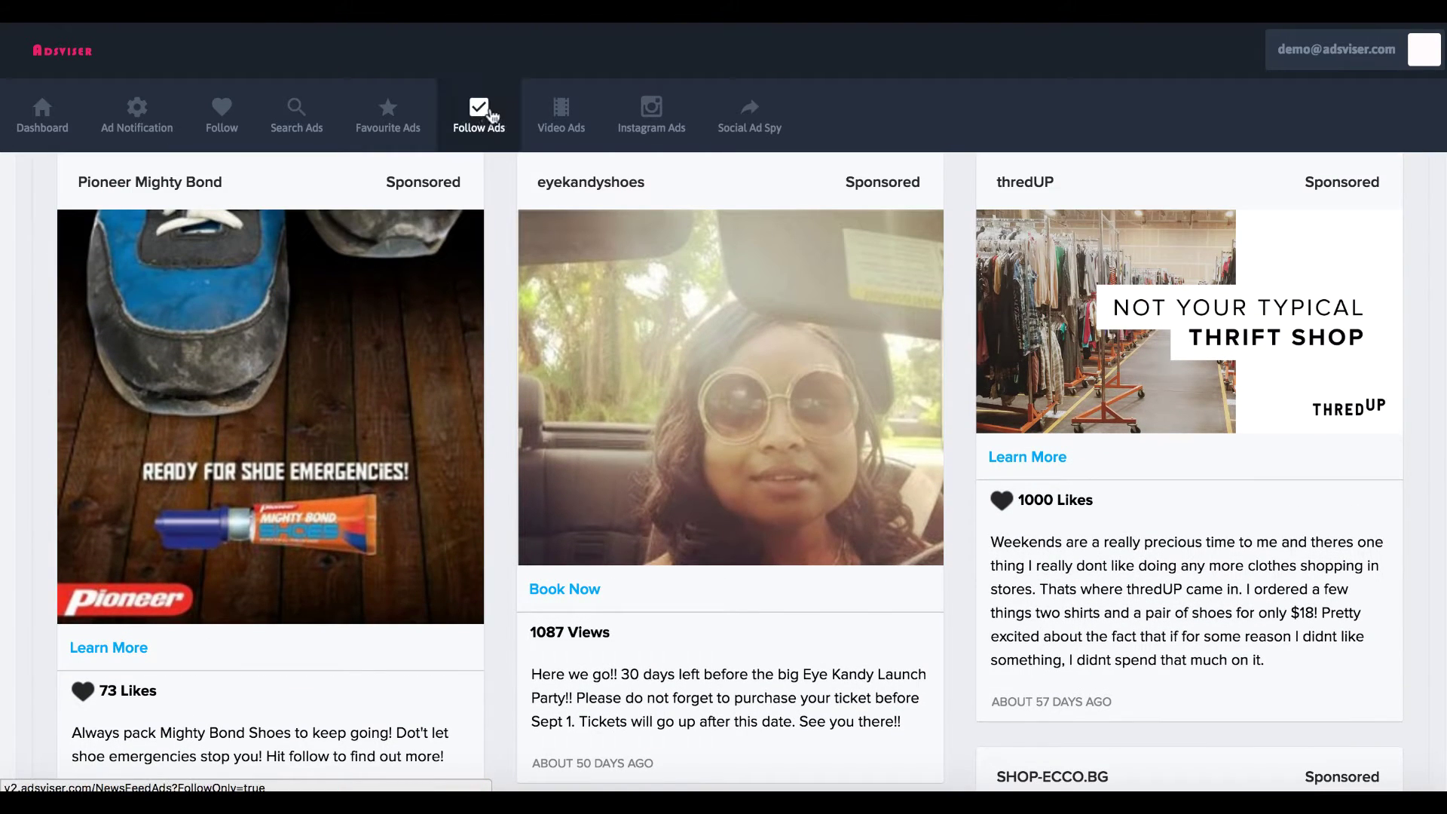
# - Open the favourite ads and look over the saved The Paleo Secret ad and the available filters
pyautogui.click(382, 131)
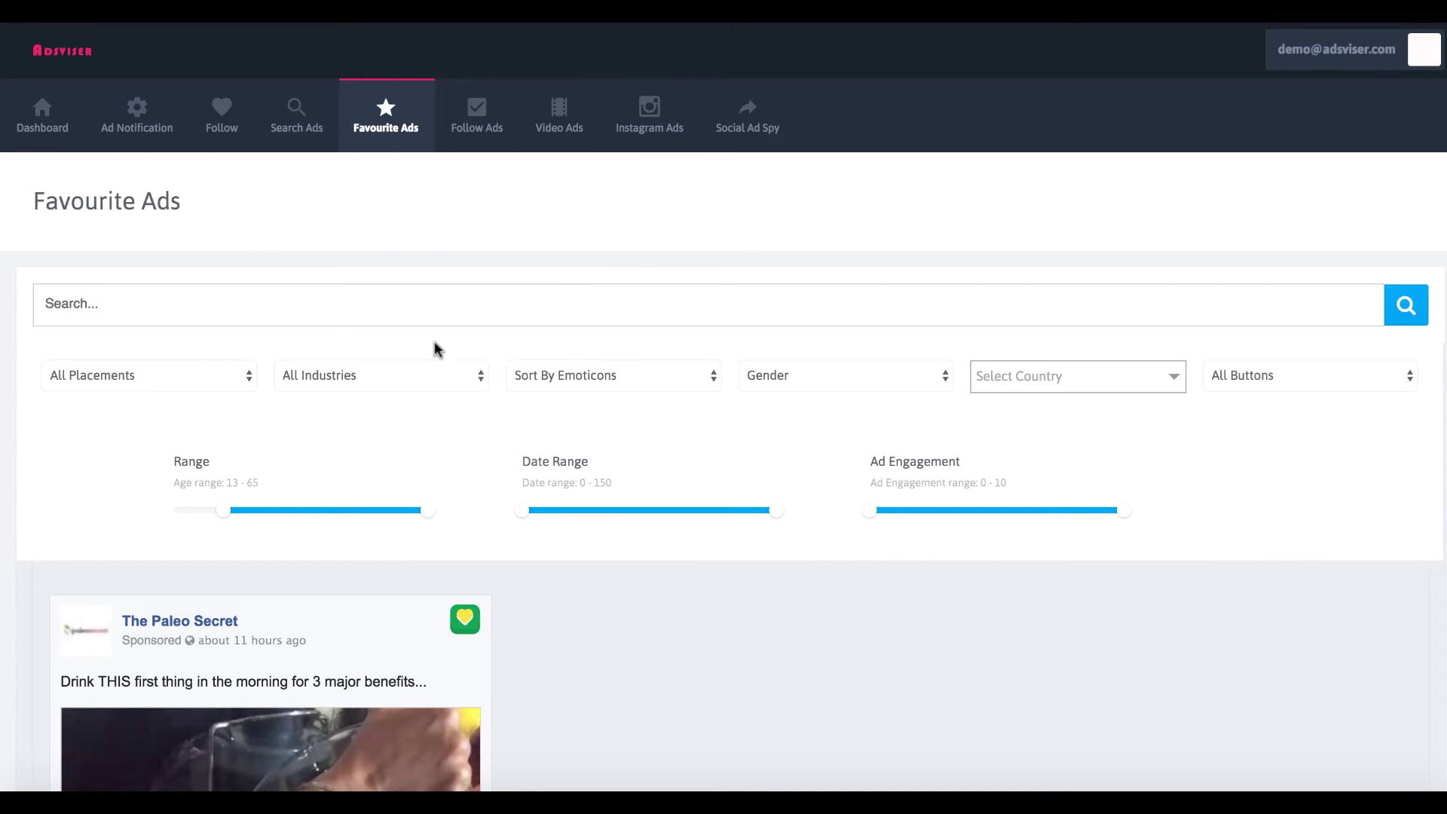
pyautogui.scroll(-8, 414, 277)
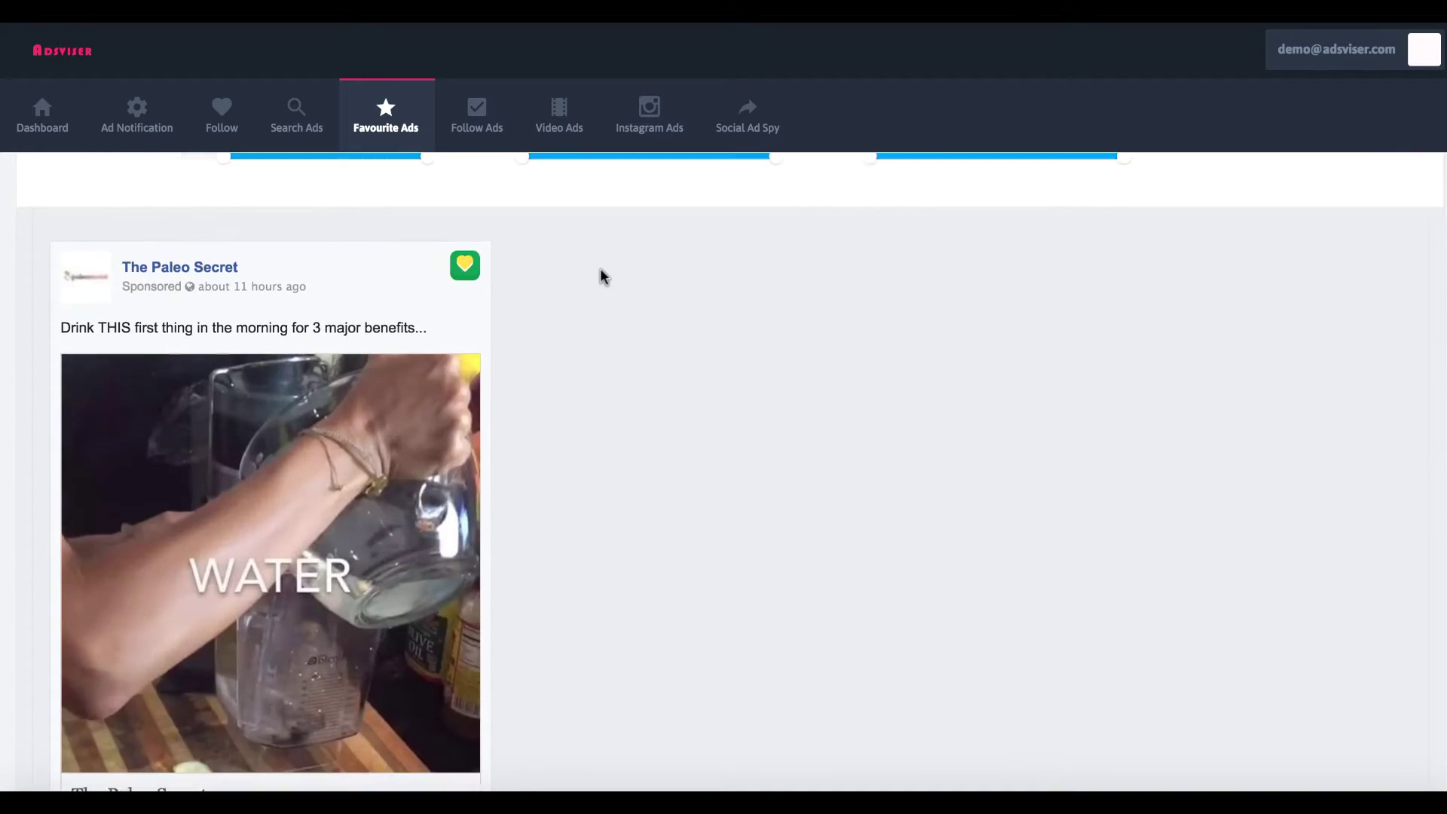
pyautogui.scroll(4, 371, 477)
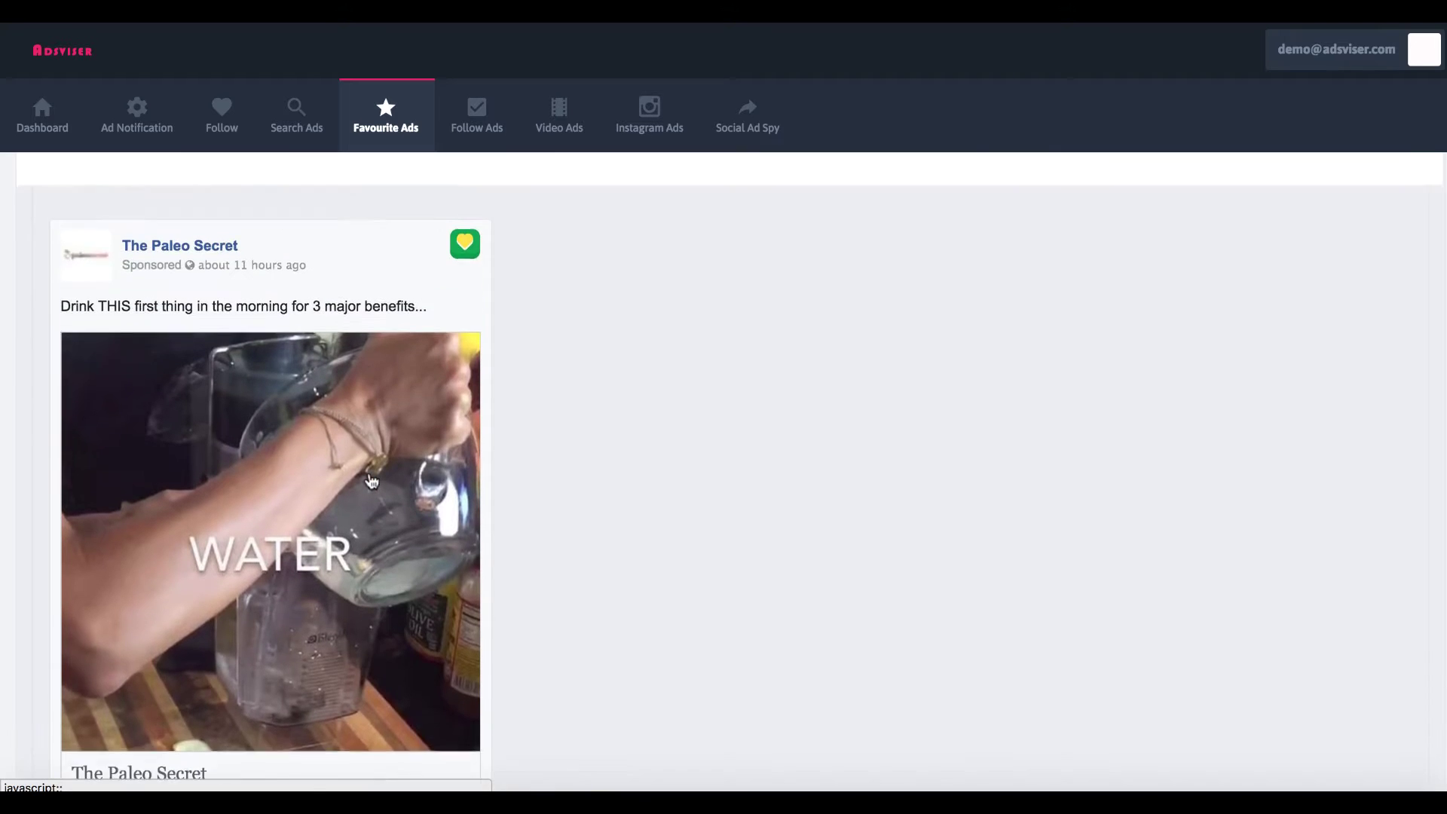
pyautogui.scroll(3, 364, 375)
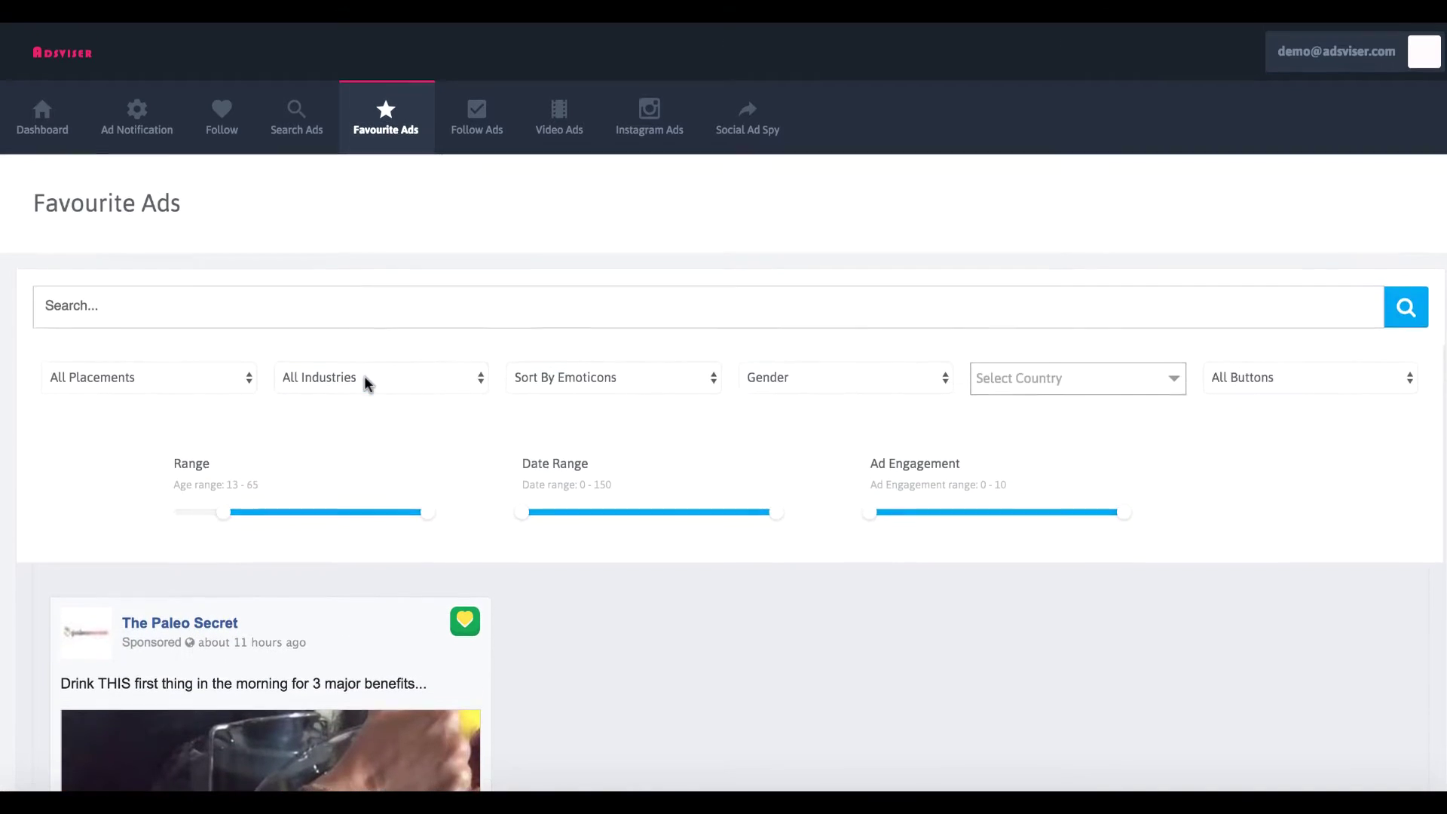
pyautogui.scroll(-3, 364, 376)
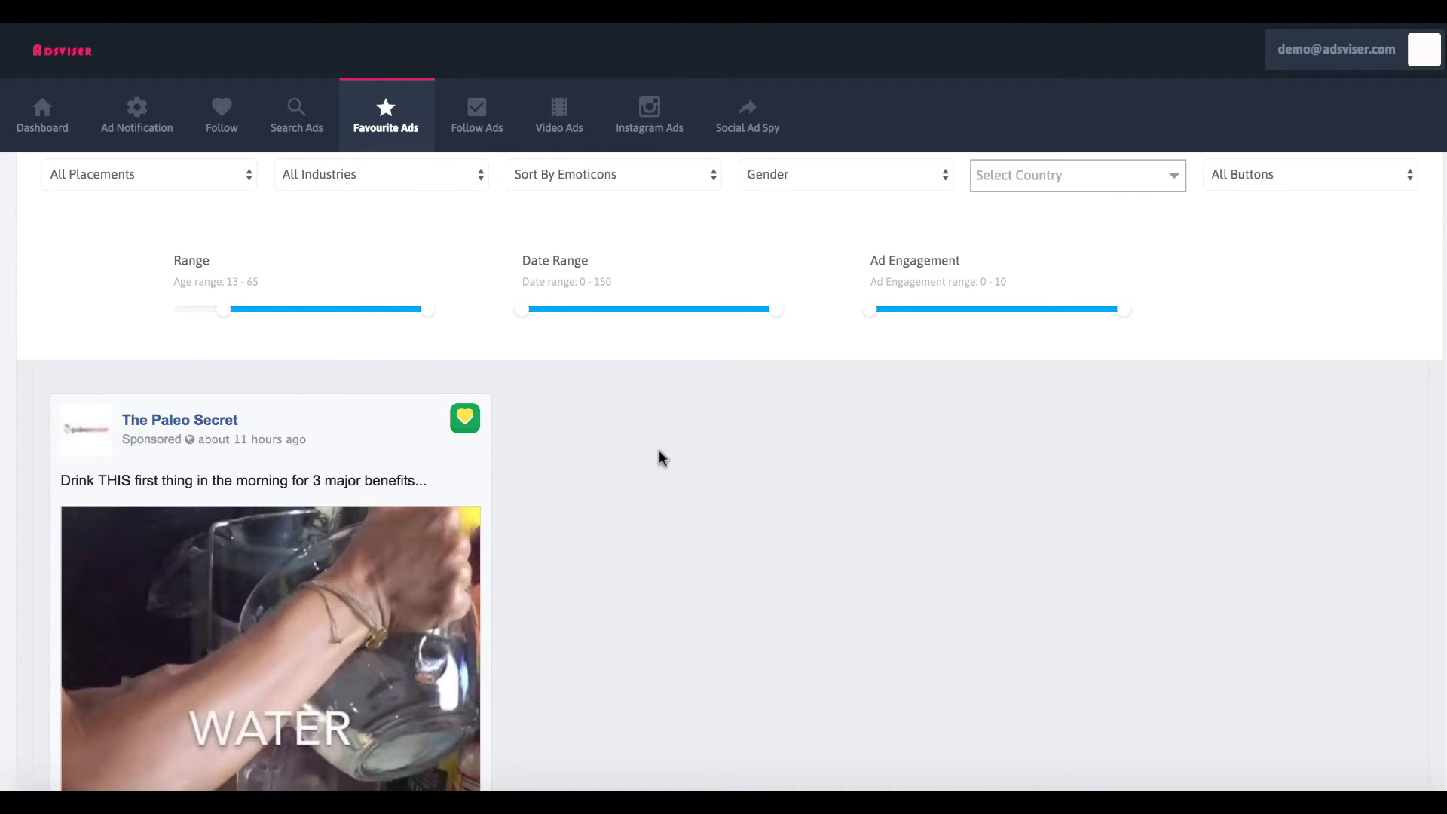
pyautogui.scroll(2, 660, 456)
pyautogui.scroll(-6, 658, 456)
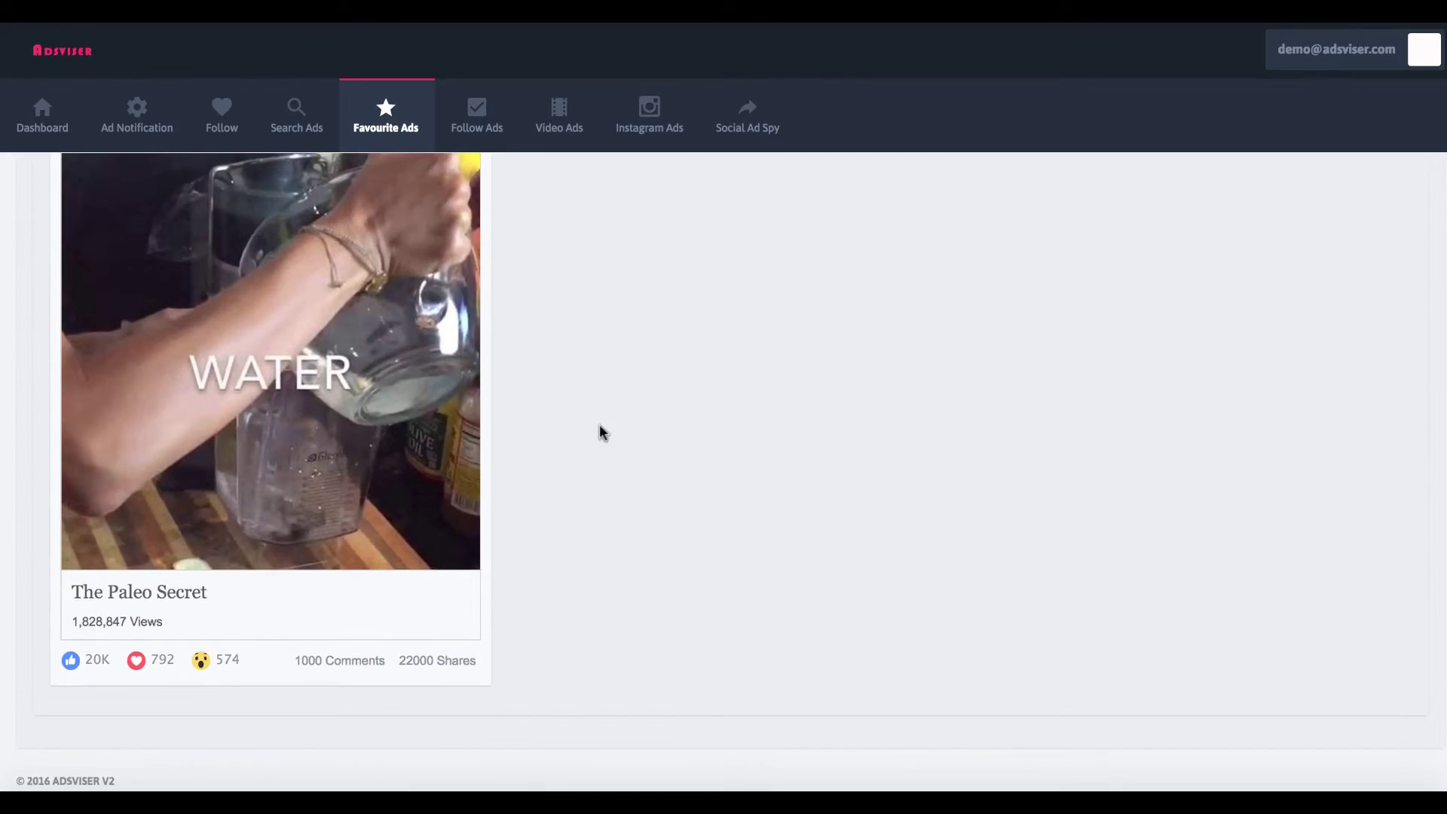
pyautogui.scroll(7, 599, 426)
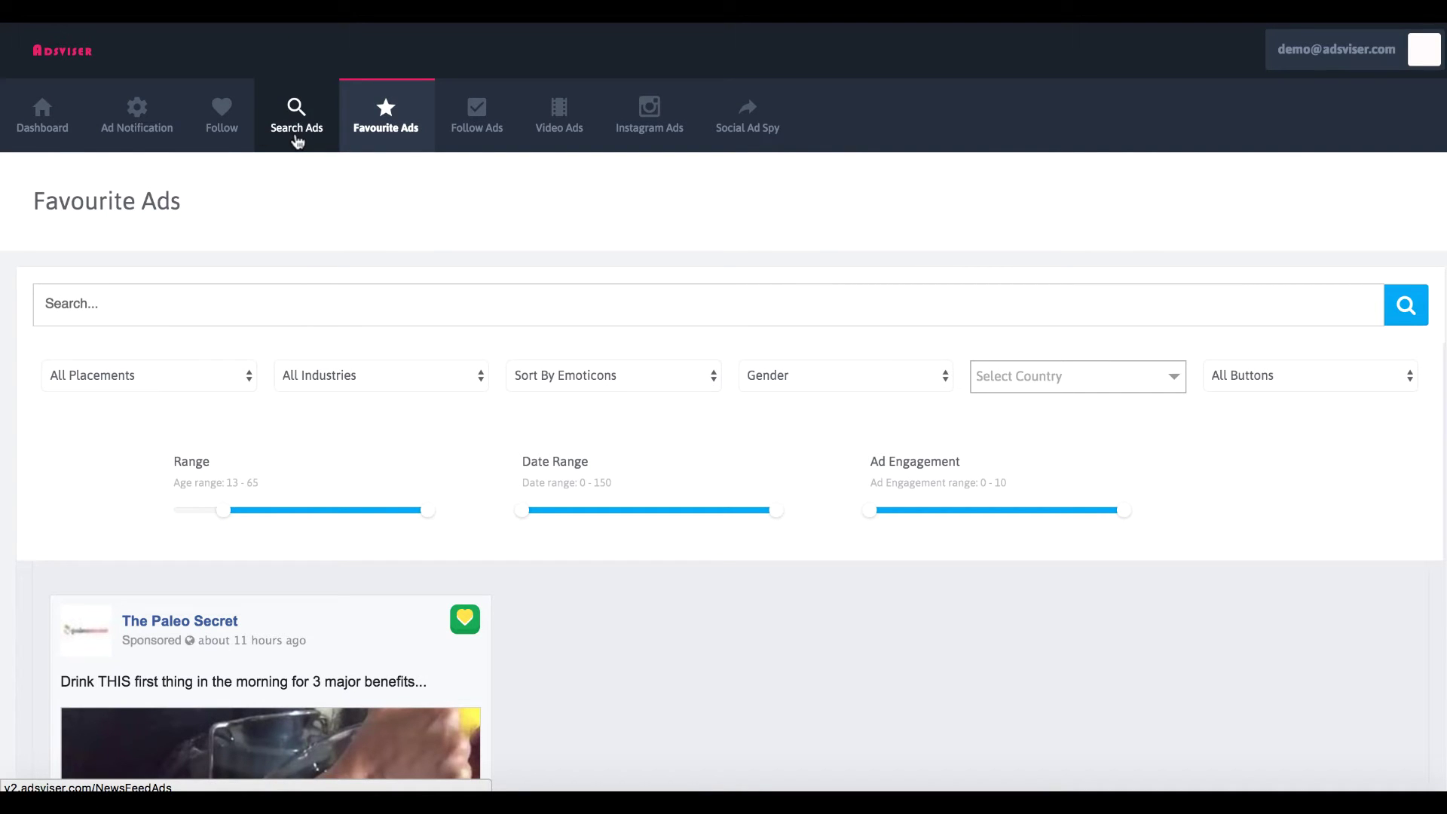
pyautogui.scroll(-2, 291, 536)
pyautogui.scroll(3, 218, 467)
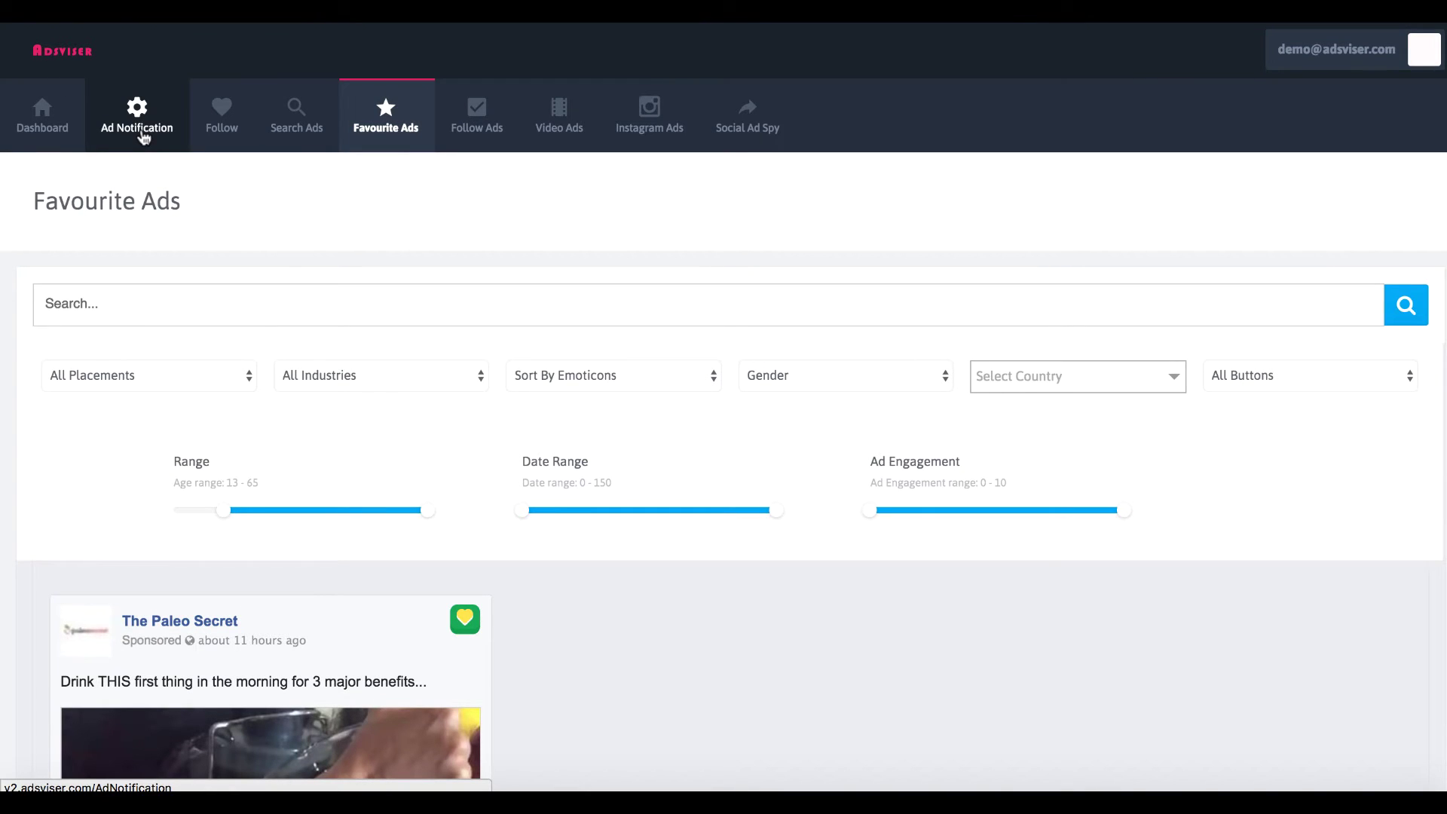
# - Go to the competitor following page and open the list of pages already followed
pyautogui.click(217, 135)
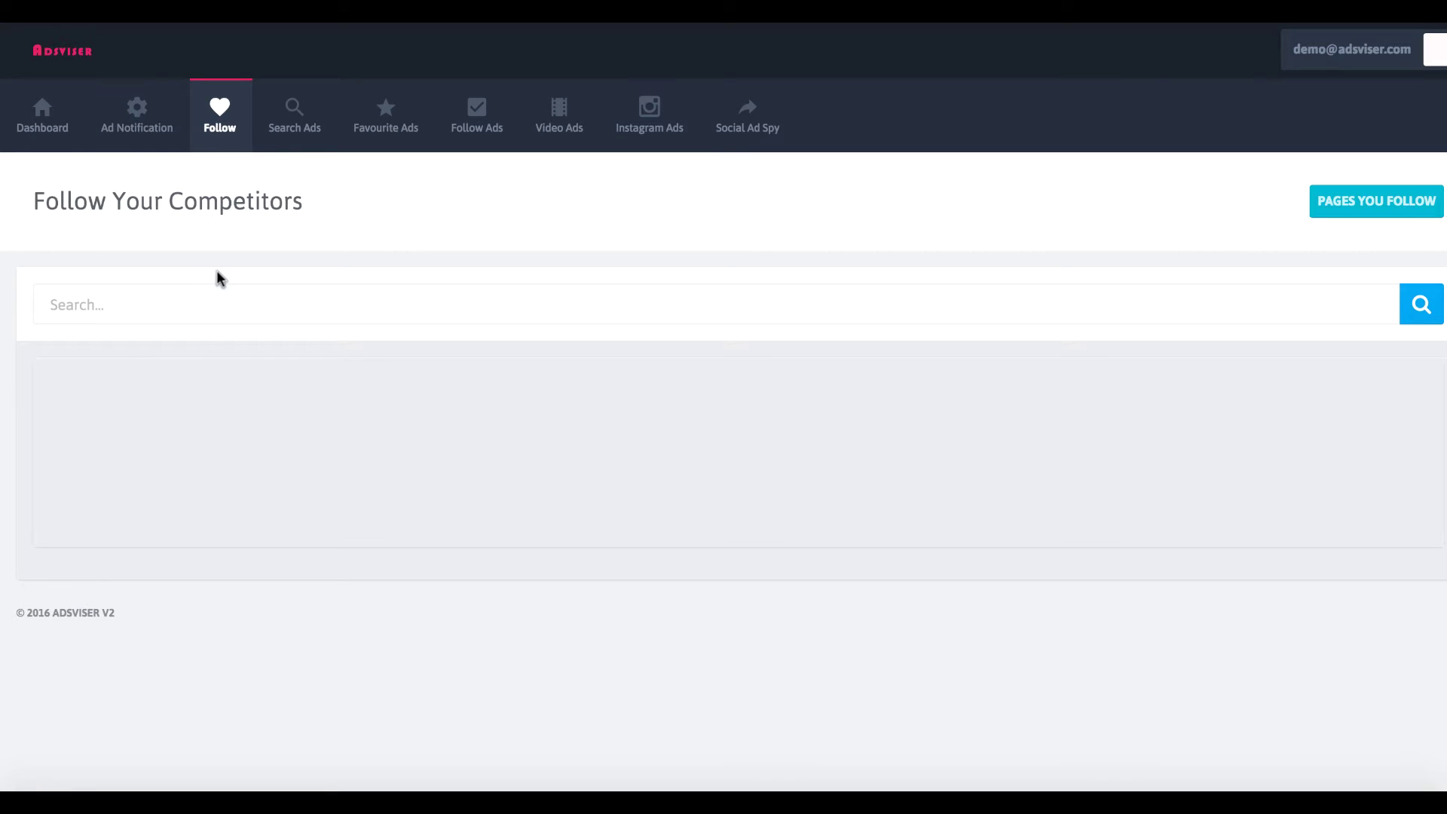
pyautogui.click(196, 302)
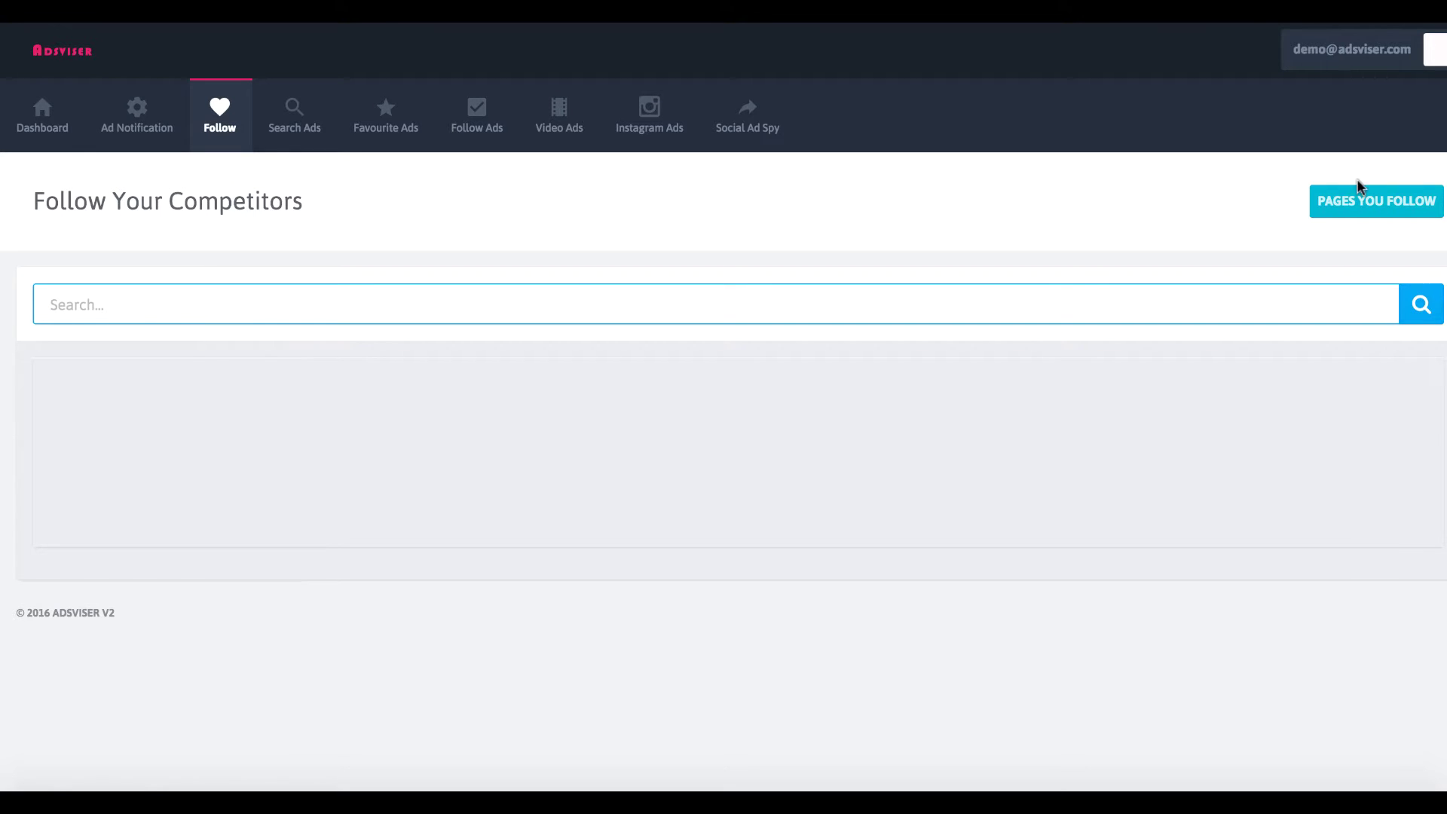
pyautogui.click(1350, 205)
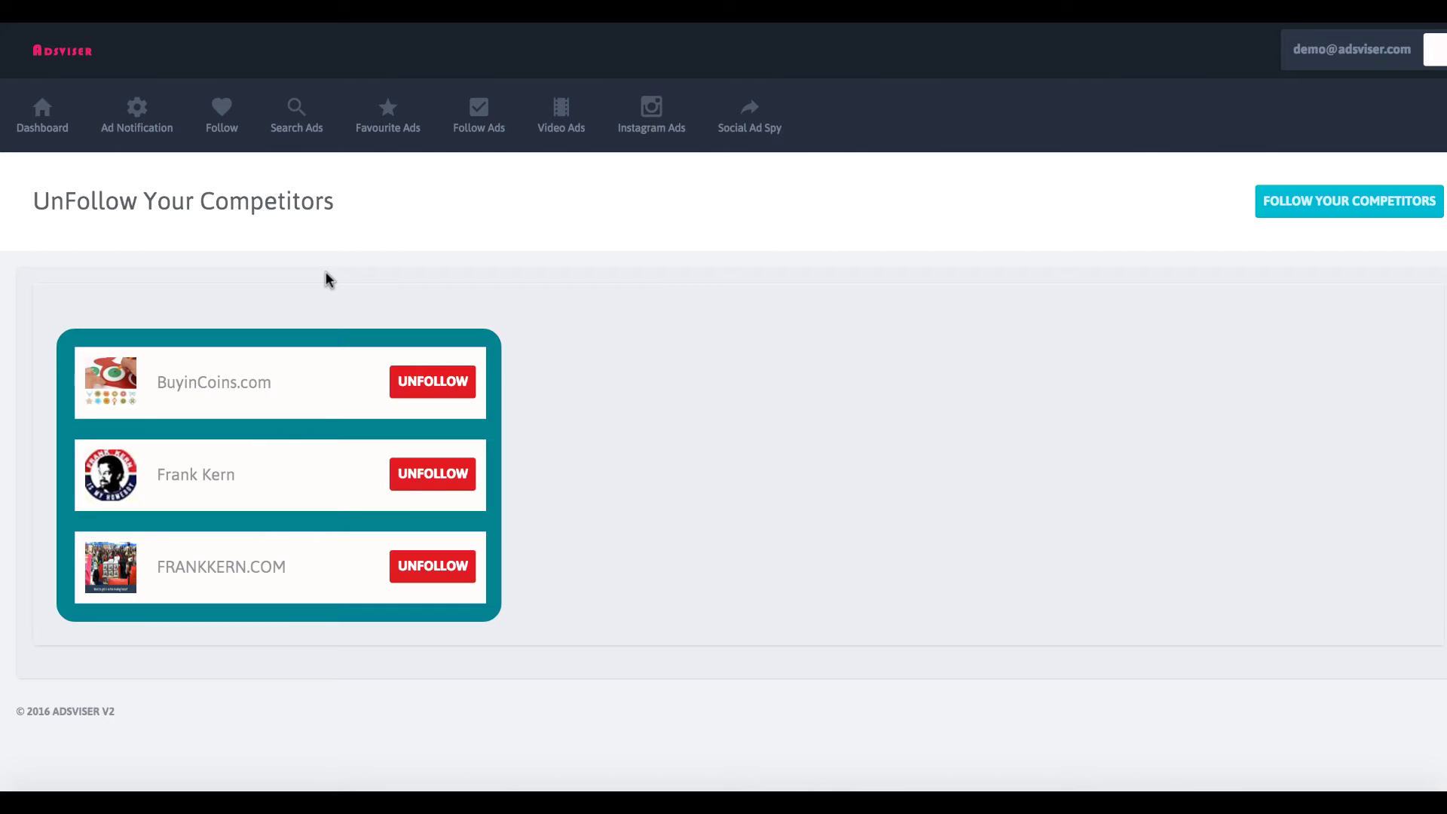
# - Open the ads from followed competitor pages and browse the sponsored webinar posts
pyautogui.click(478, 141)
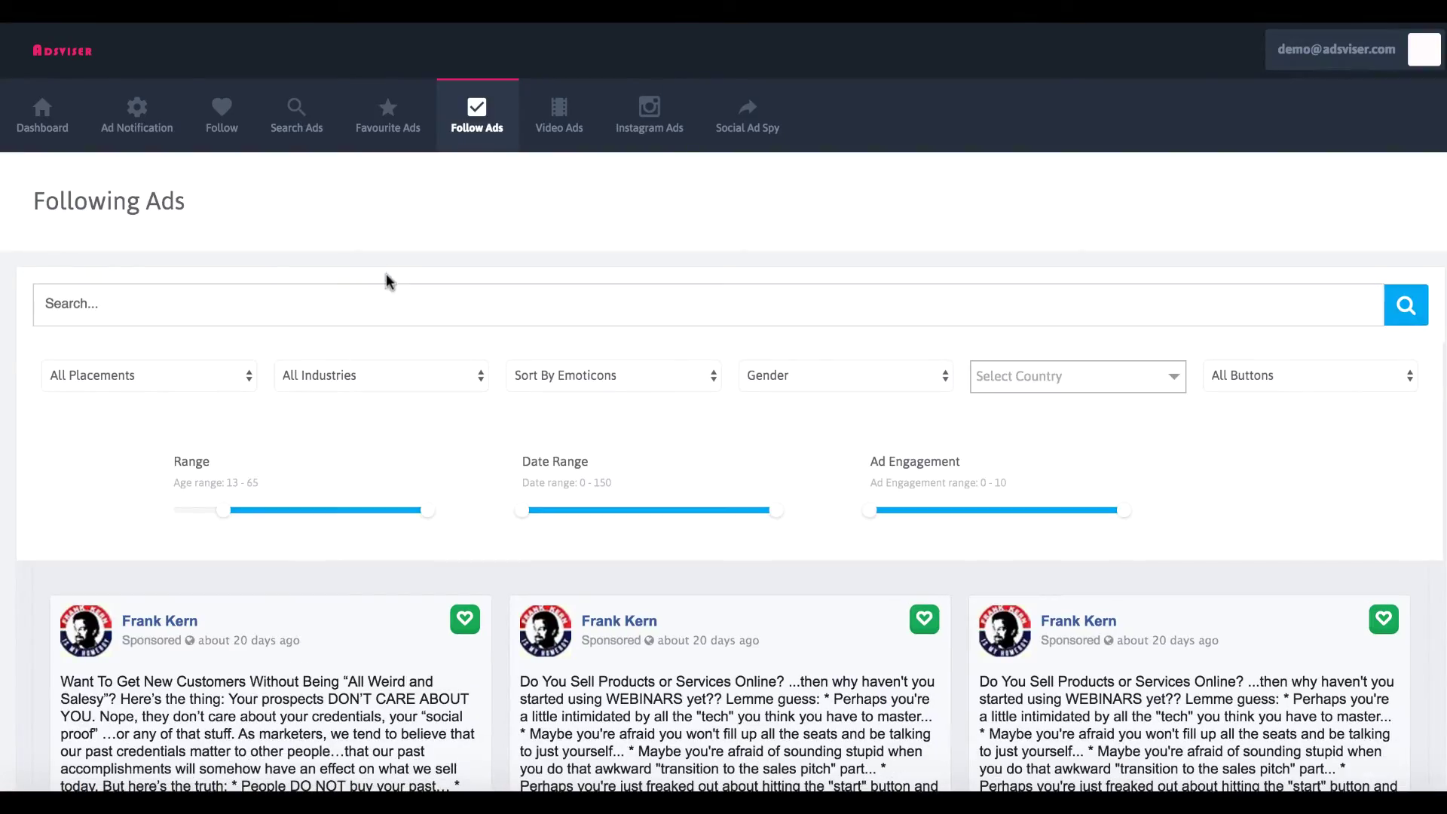
pyautogui.scroll(-15, 474, 339)
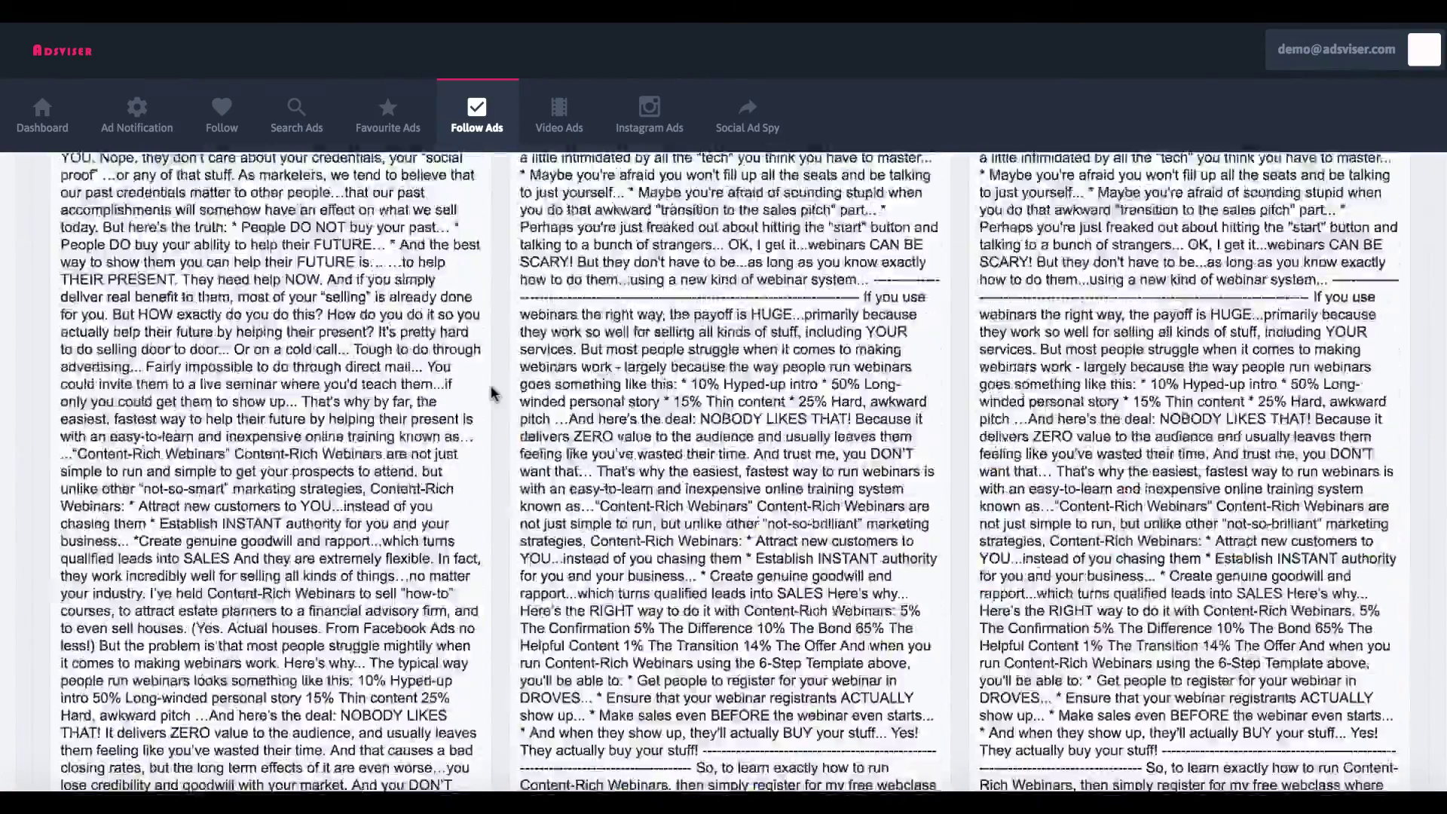
pyautogui.scroll(15, 486, 377)
pyautogui.scroll(-10, 491, 392)
pyautogui.scroll(7, 490, 392)
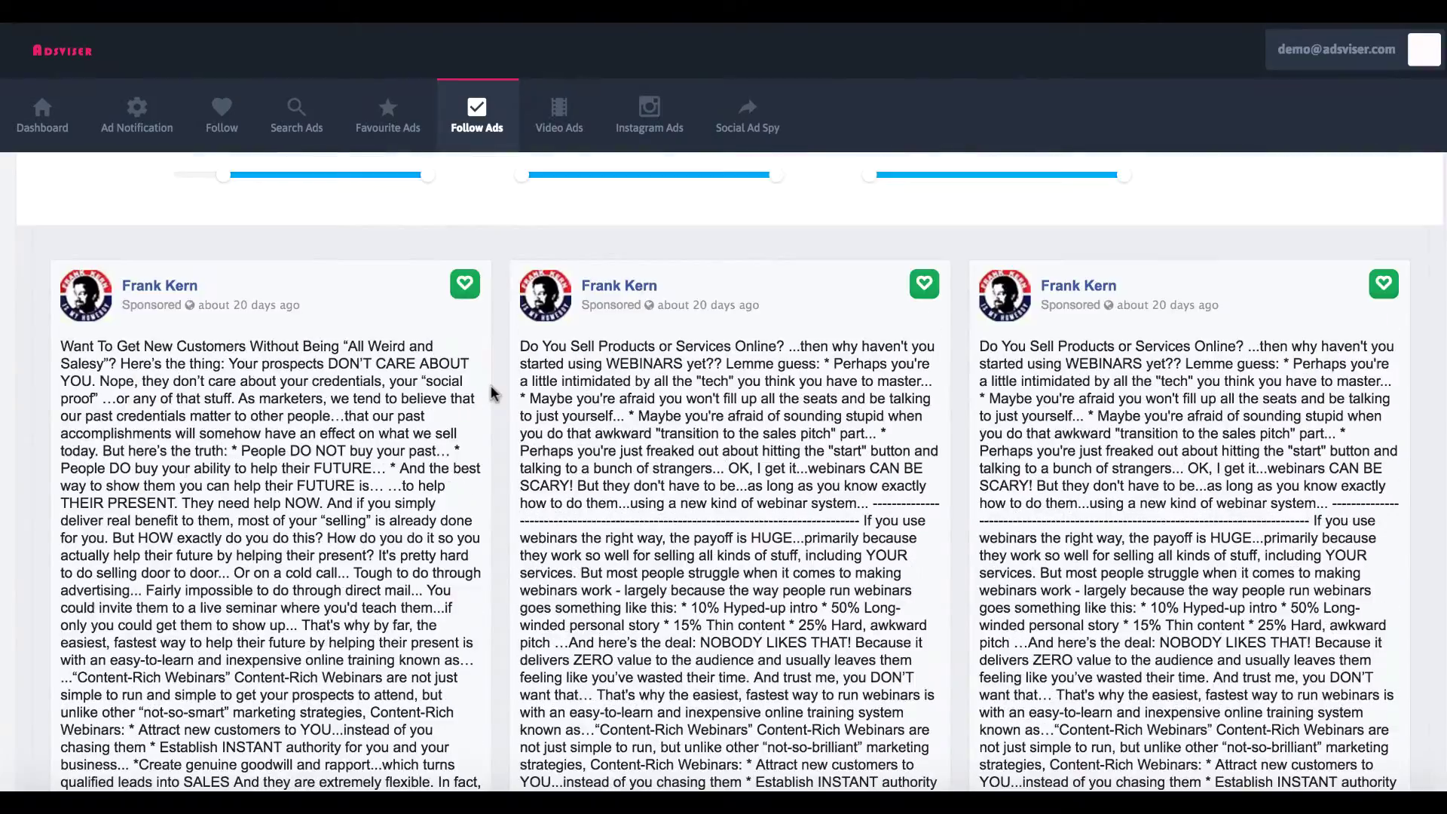
pyautogui.scroll(3, 491, 389)
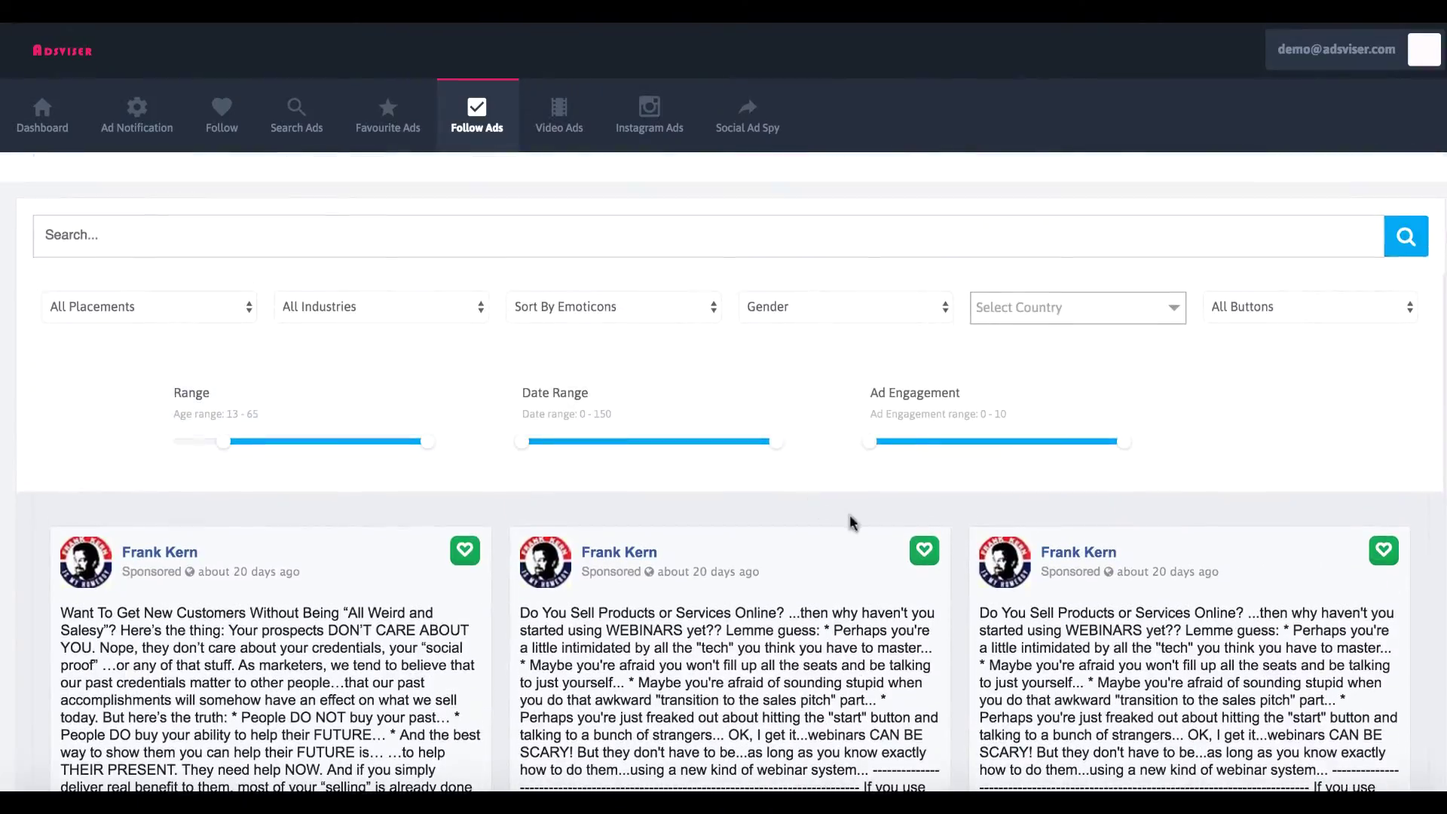
pyautogui.scroll(-10, 929, 592)
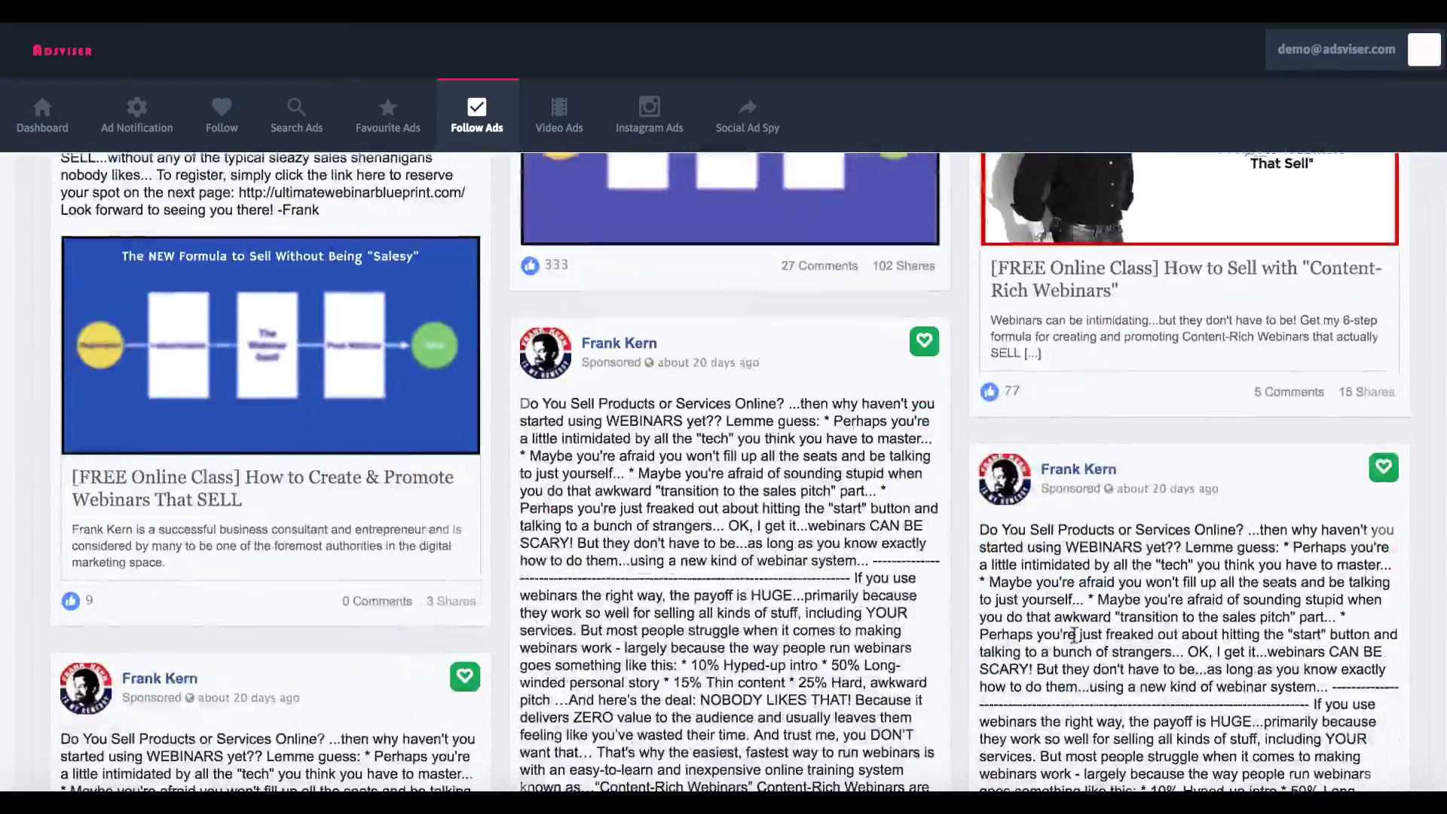
pyautogui.scroll(6, 1074, 635)
pyautogui.scroll(-3, 956, 614)
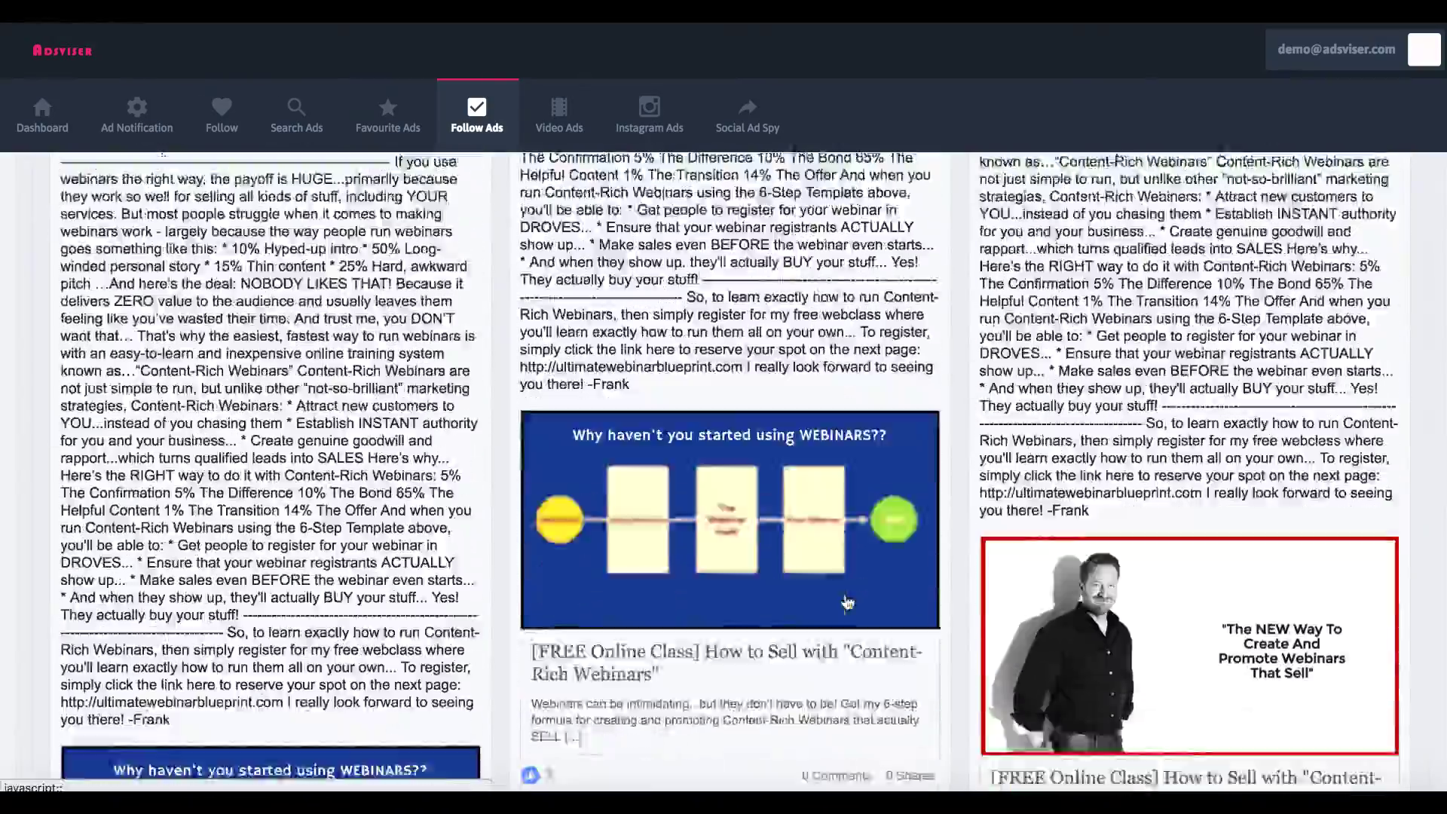
pyautogui.scroll(5, 845, 593)
pyautogui.scroll(10, 845, 594)
pyautogui.scroll(-2, 748, 607)
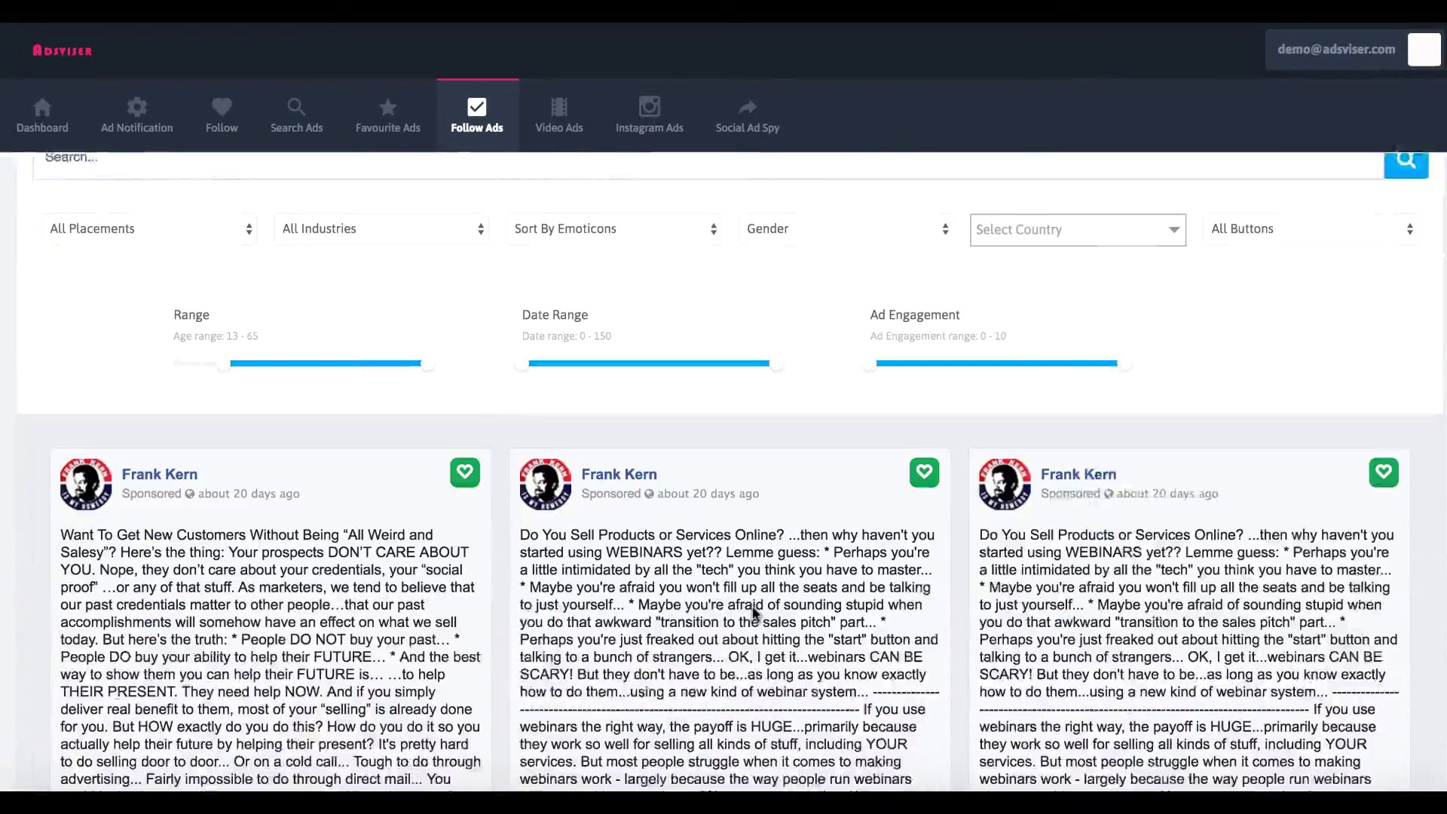
# - Read the long copy of the followed webinar ads down to the "6-Step Formula" image and its engagement figures
pyautogui.scroll(-7, 609, 472)
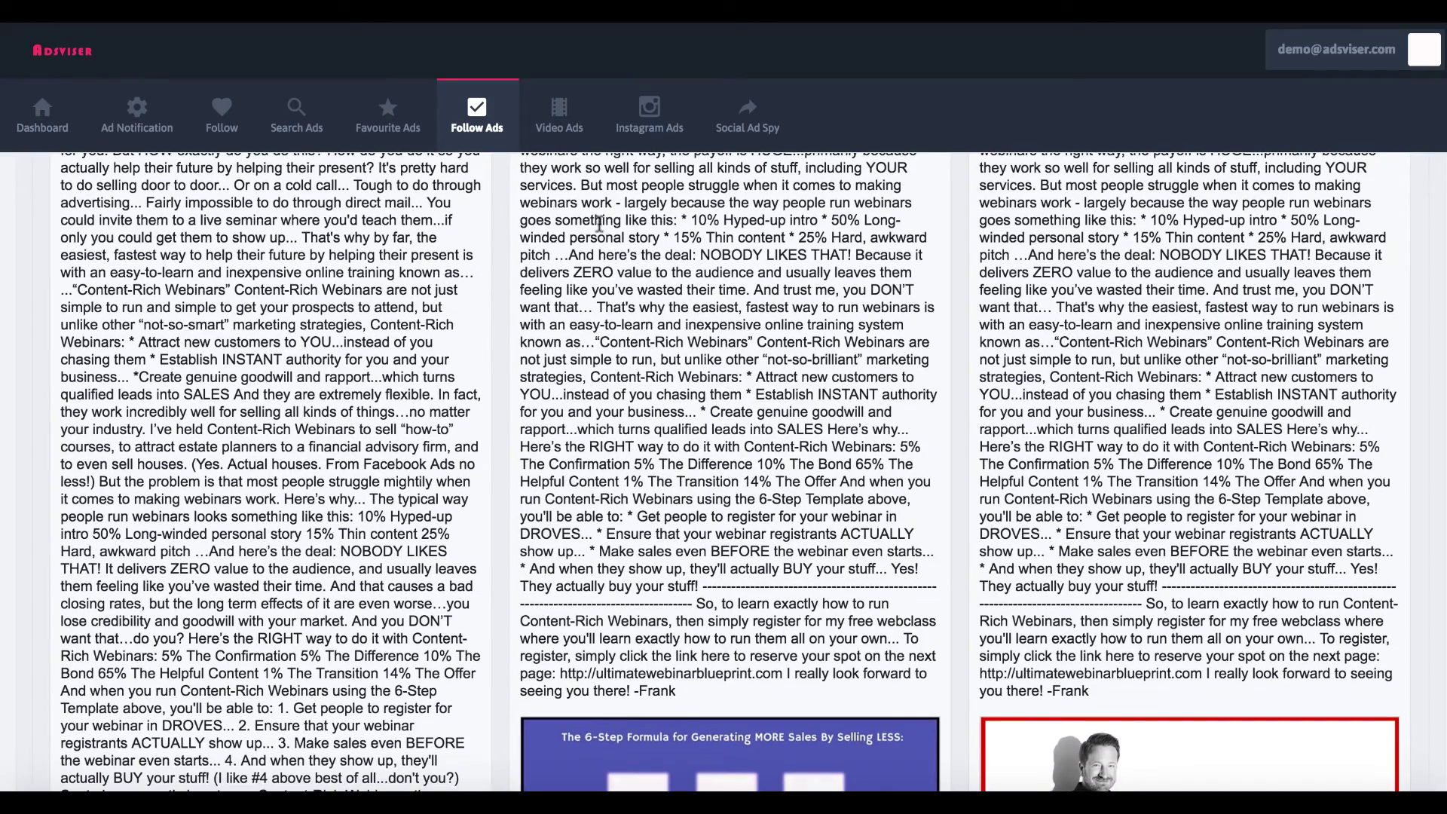
pyautogui.moveTo(599, 224); pyautogui.dragTo(682, 326)
pyautogui.scroll(-3, 458, 479)
pyautogui.scroll(-3, 457, 479)
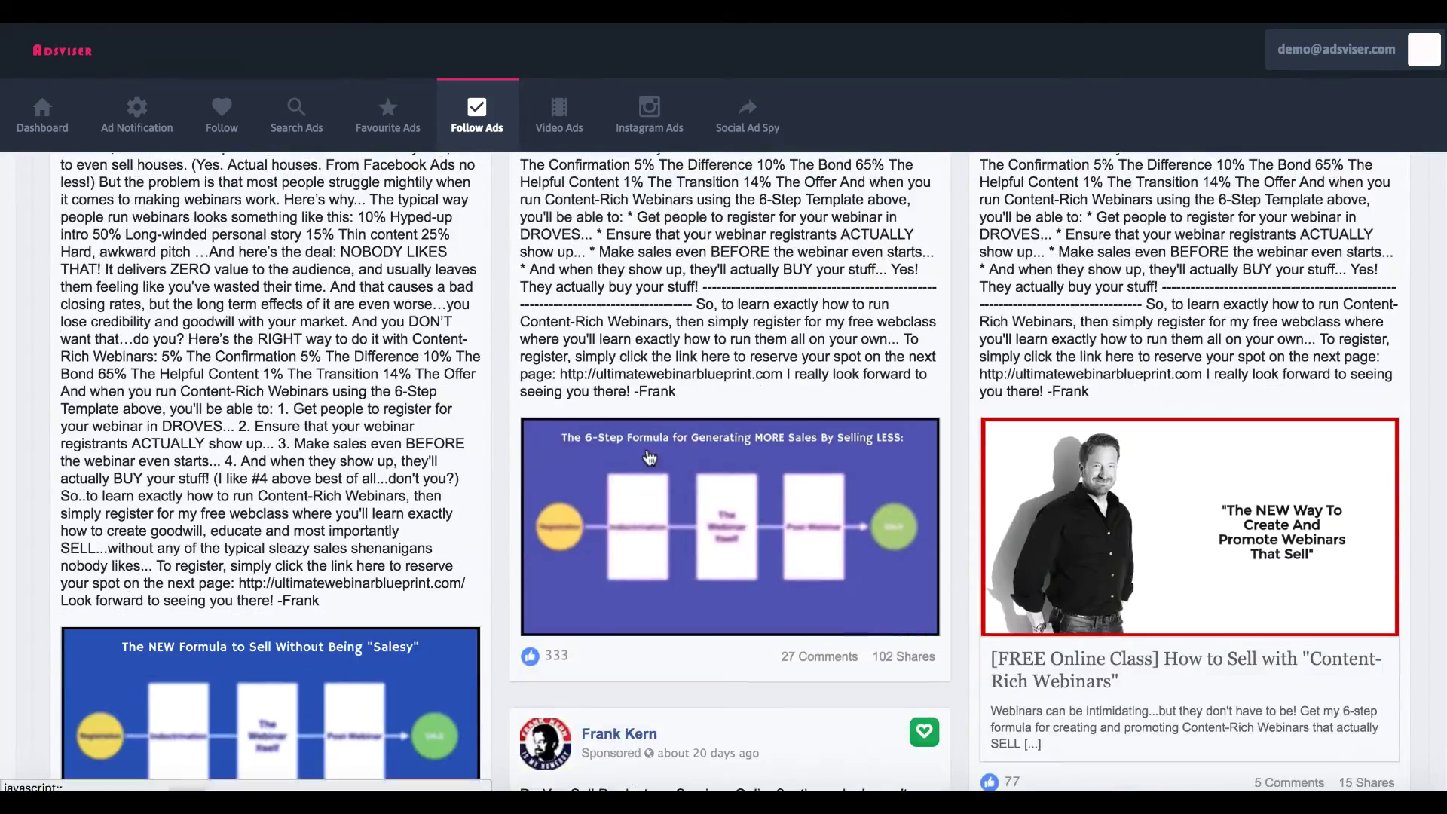
pyautogui.scroll(-3, 797, 465)
pyautogui.scroll(16, 776, 466)
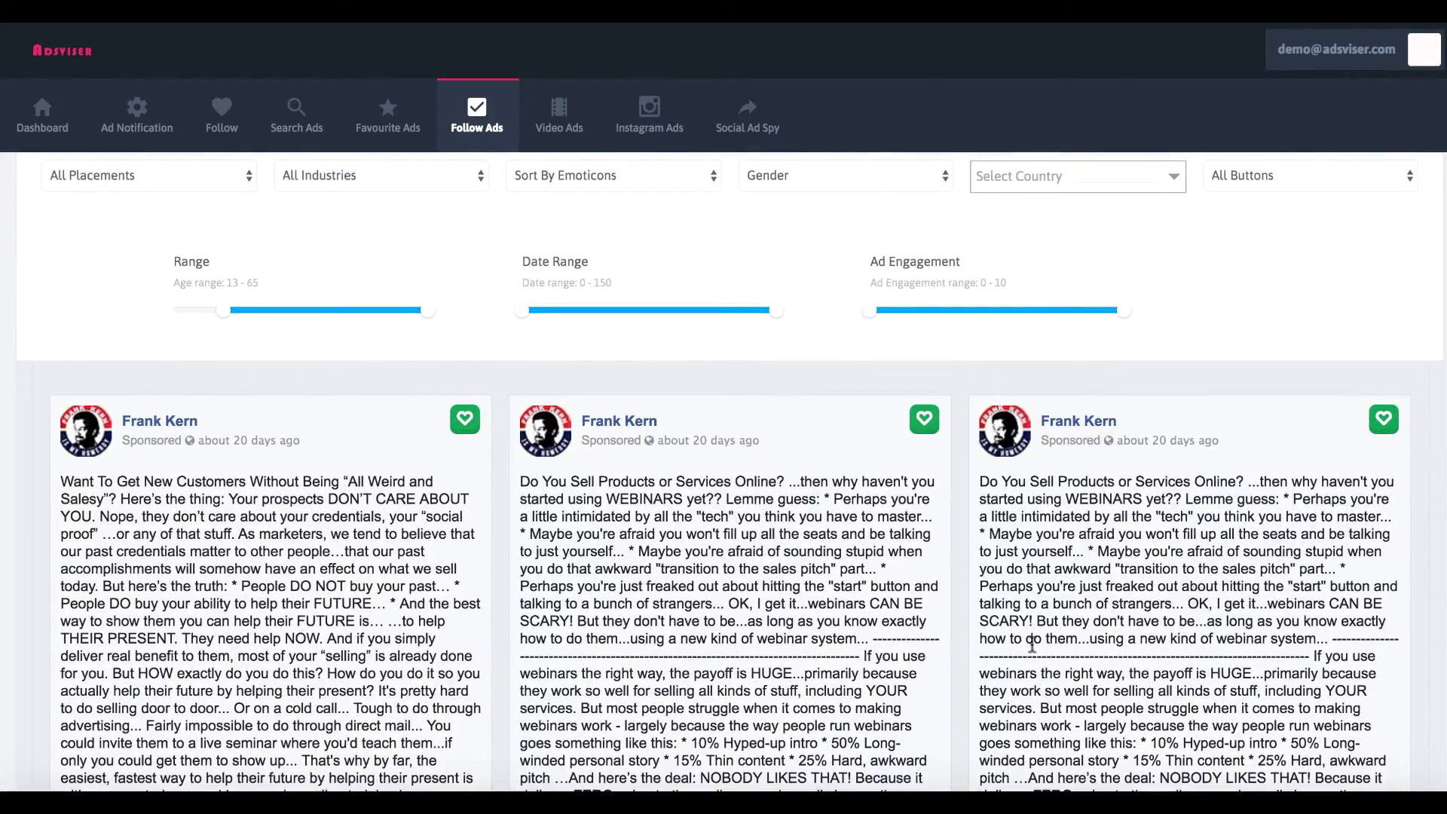
# - Look through the followed ads further down, including the "Why haven't you started using WEBINARS??" posts
pyautogui.scroll(-15, 1031, 644)
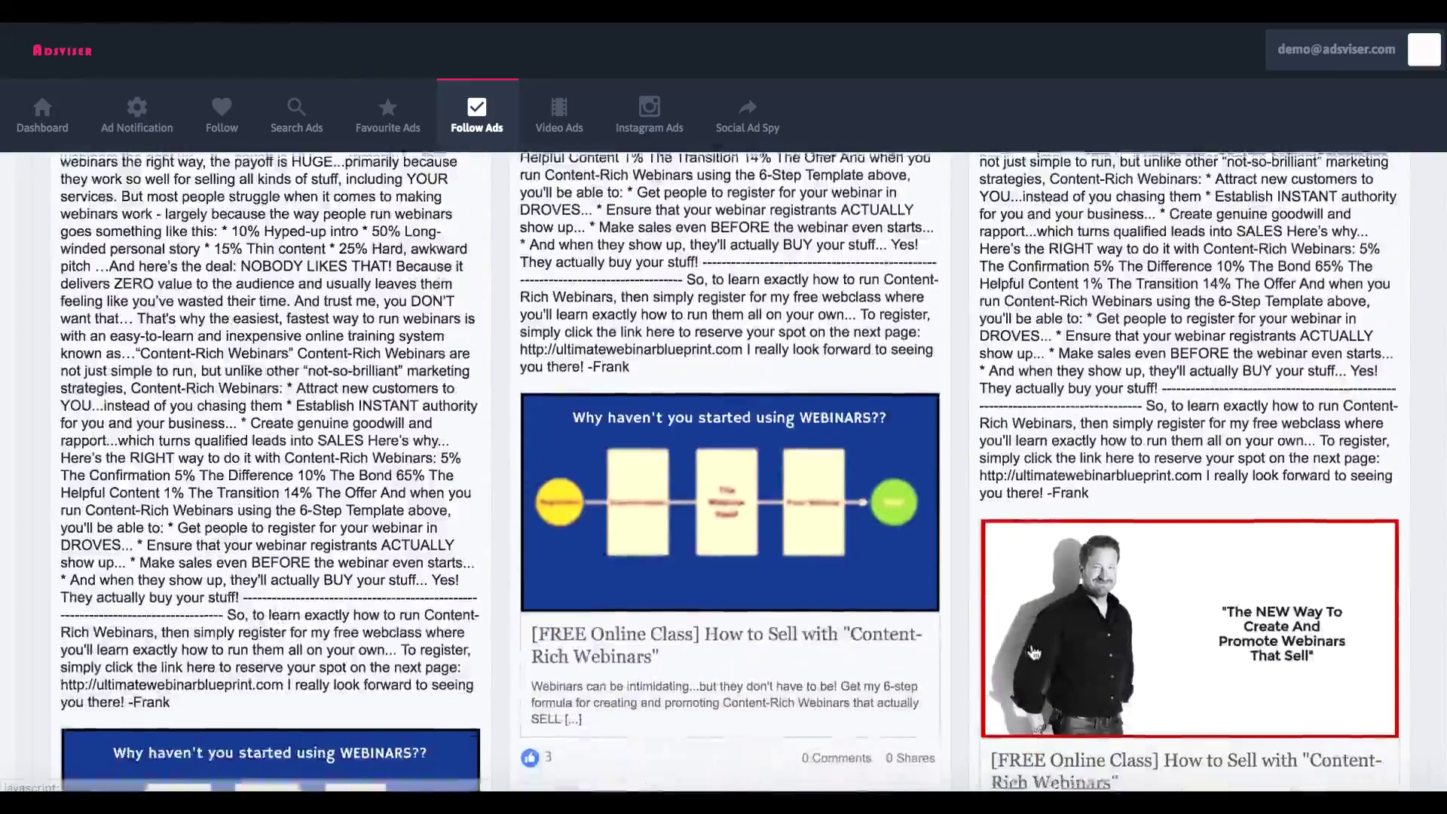
pyautogui.scroll(-10, 1034, 652)
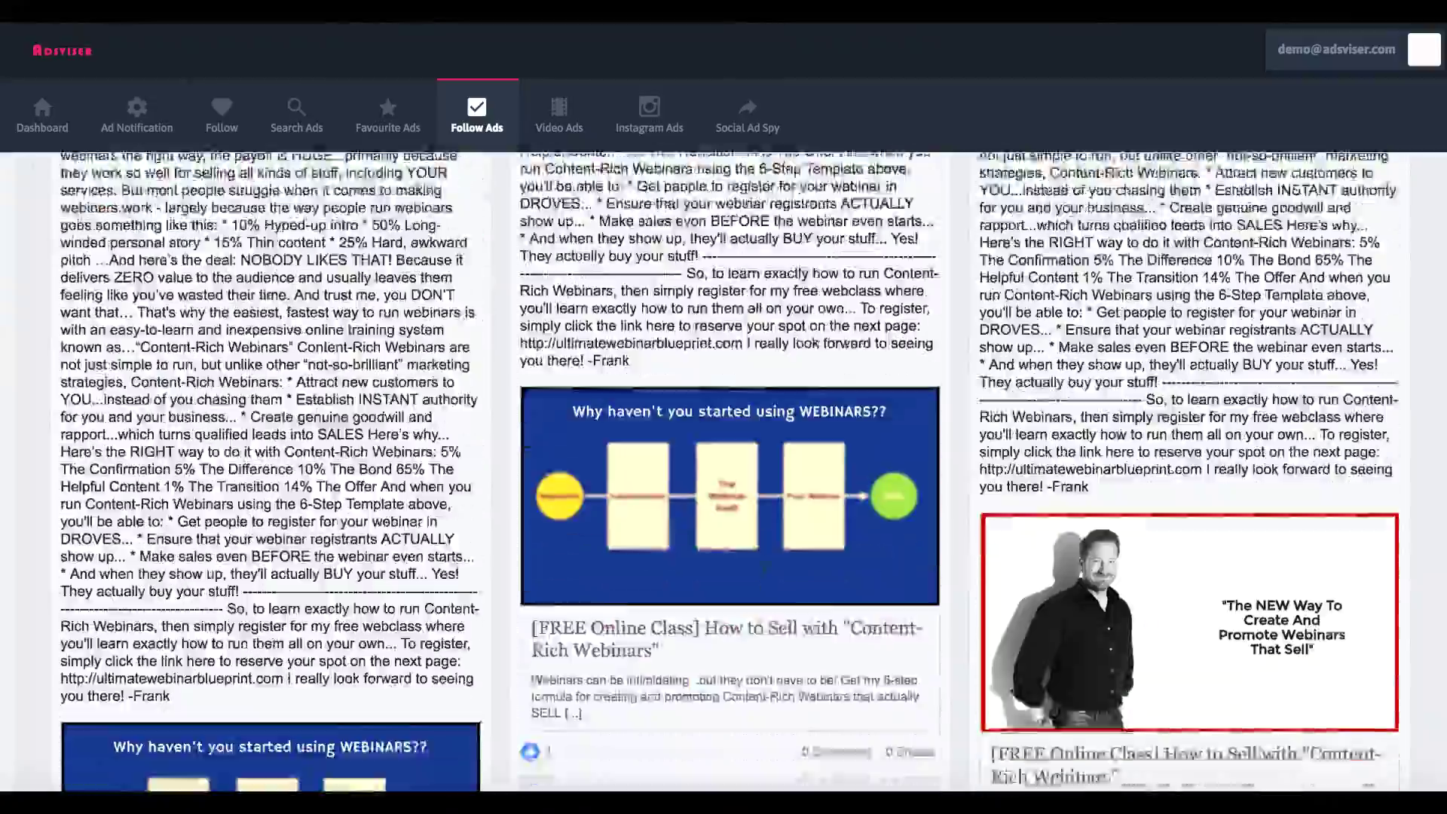
pyautogui.scroll(-5, 764, 569)
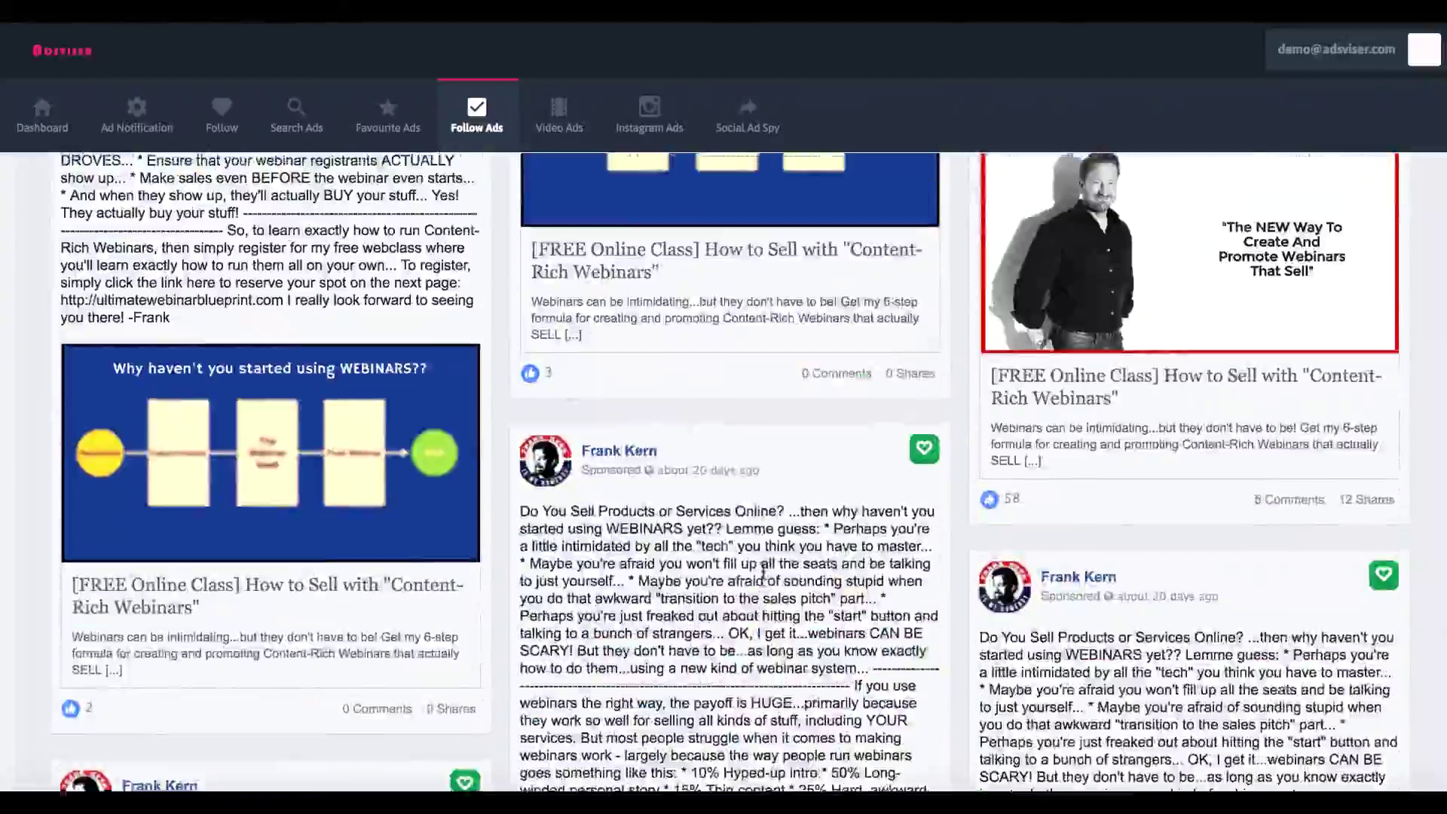
pyautogui.scroll(20, 763, 573)
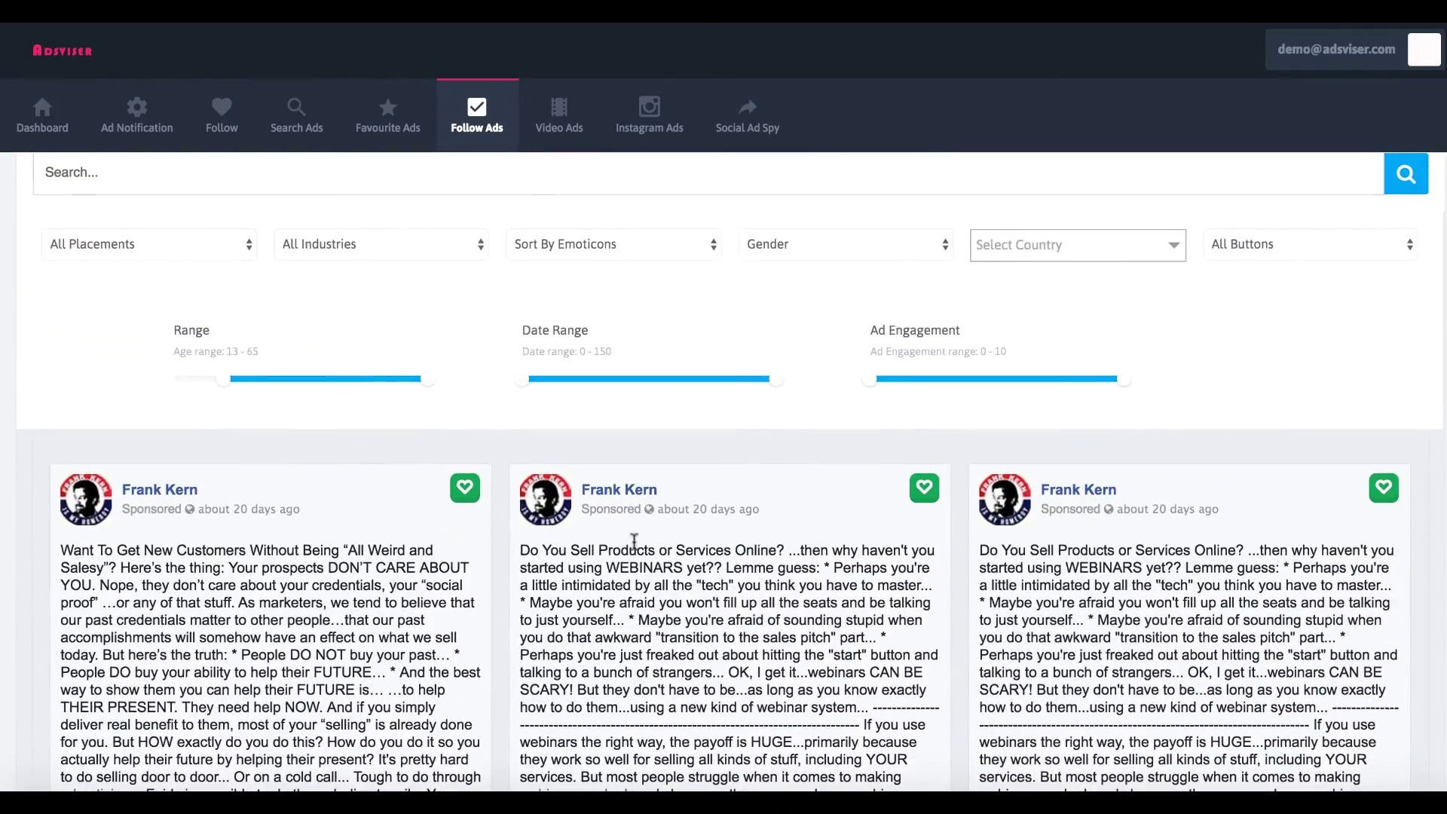
# - Highlight a passage of the second followed ad's copy about Content-Rich Webinars, and clear the highlight
pyautogui.scroll(-10, 634, 541)
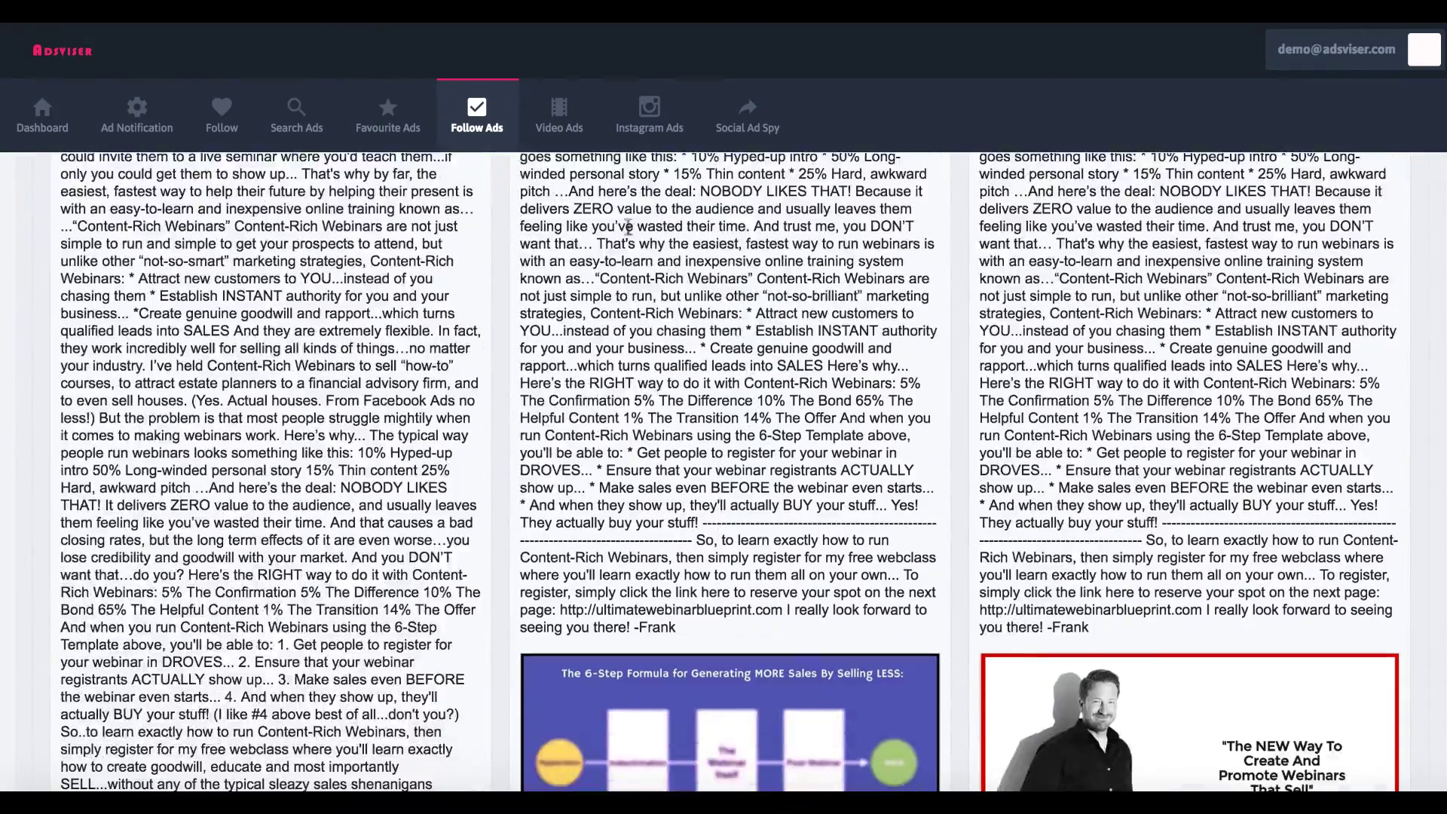
pyautogui.moveTo(628, 226); pyautogui.dragTo(794, 436)
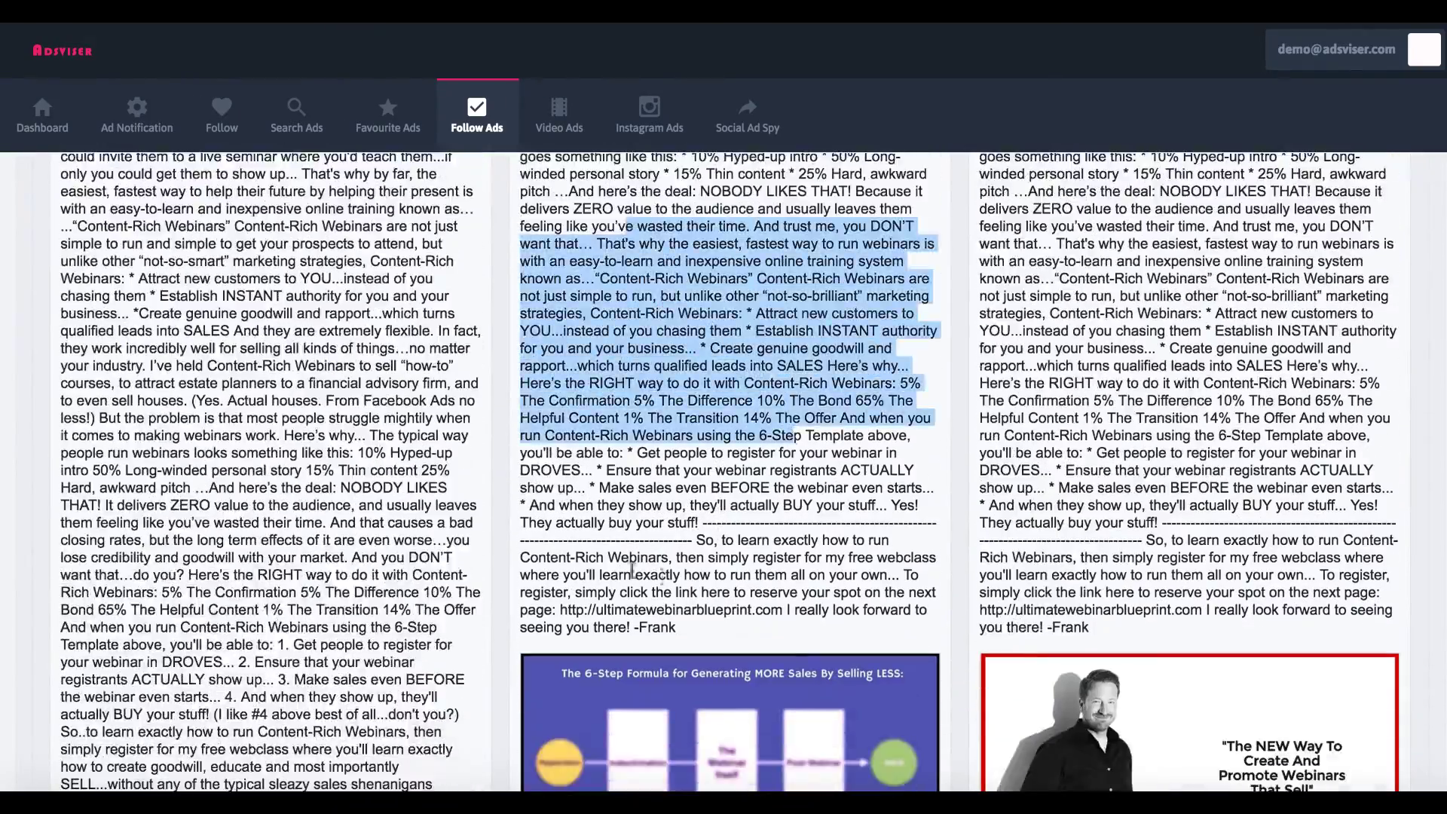
pyautogui.click(702, 384)
pyautogui.scroll(7, 702, 384)
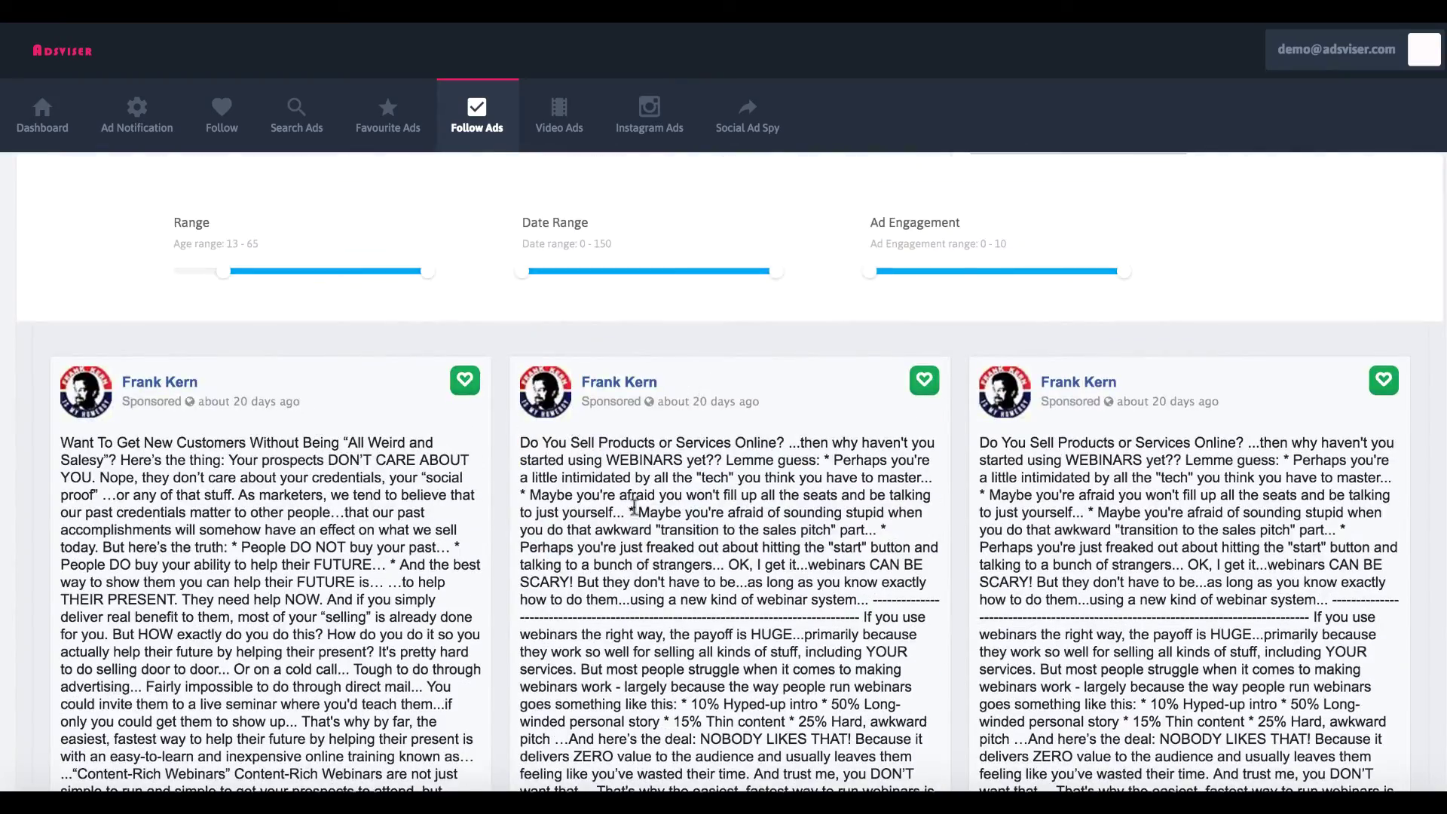
# - Compare the images, likes, comments and shares across the followed webinar ads
pyautogui.scroll(-8, 580, 443)
pyautogui.scroll(-4, 636, 514)
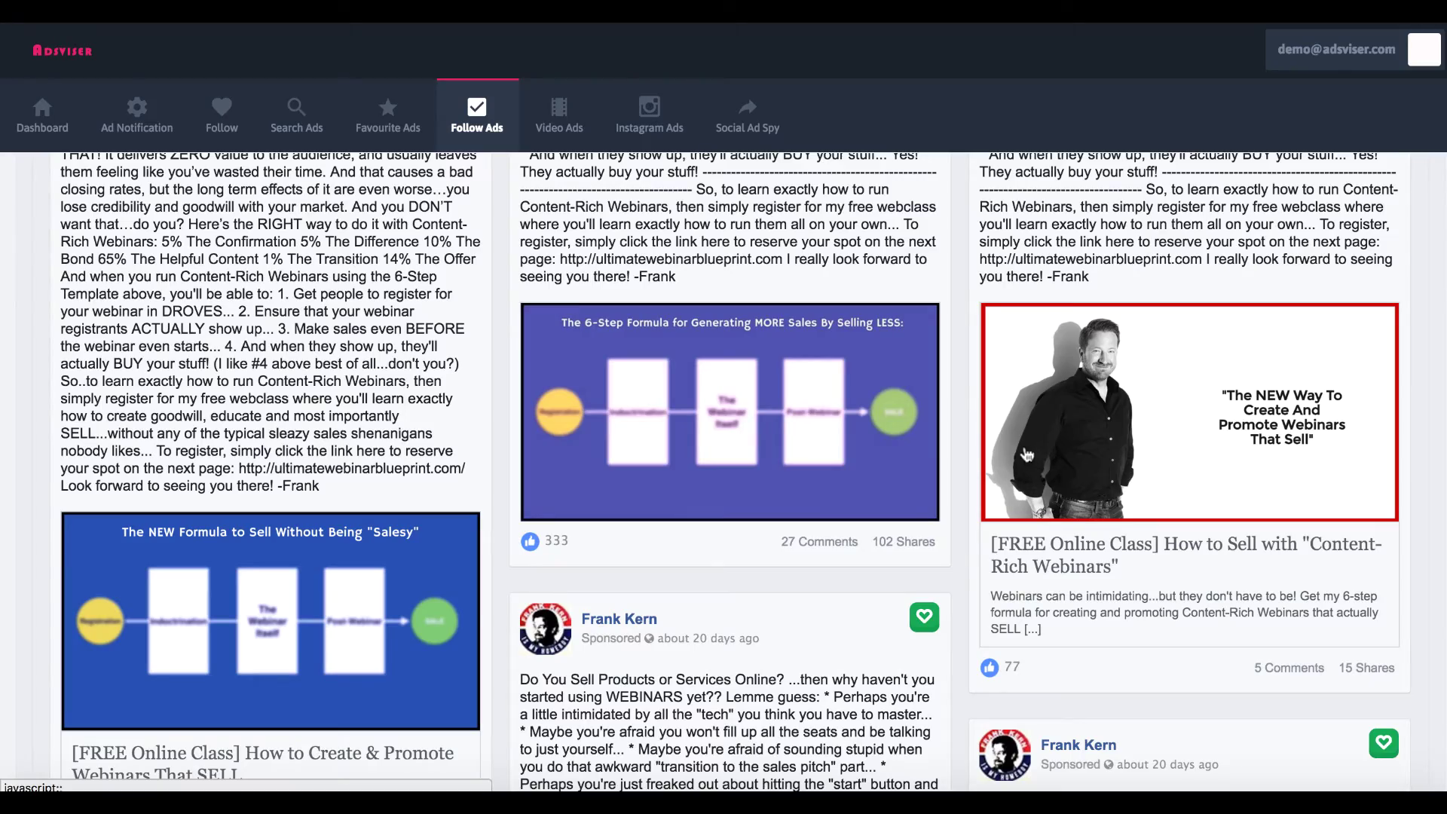
pyautogui.scroll(-10, 1026, 453)
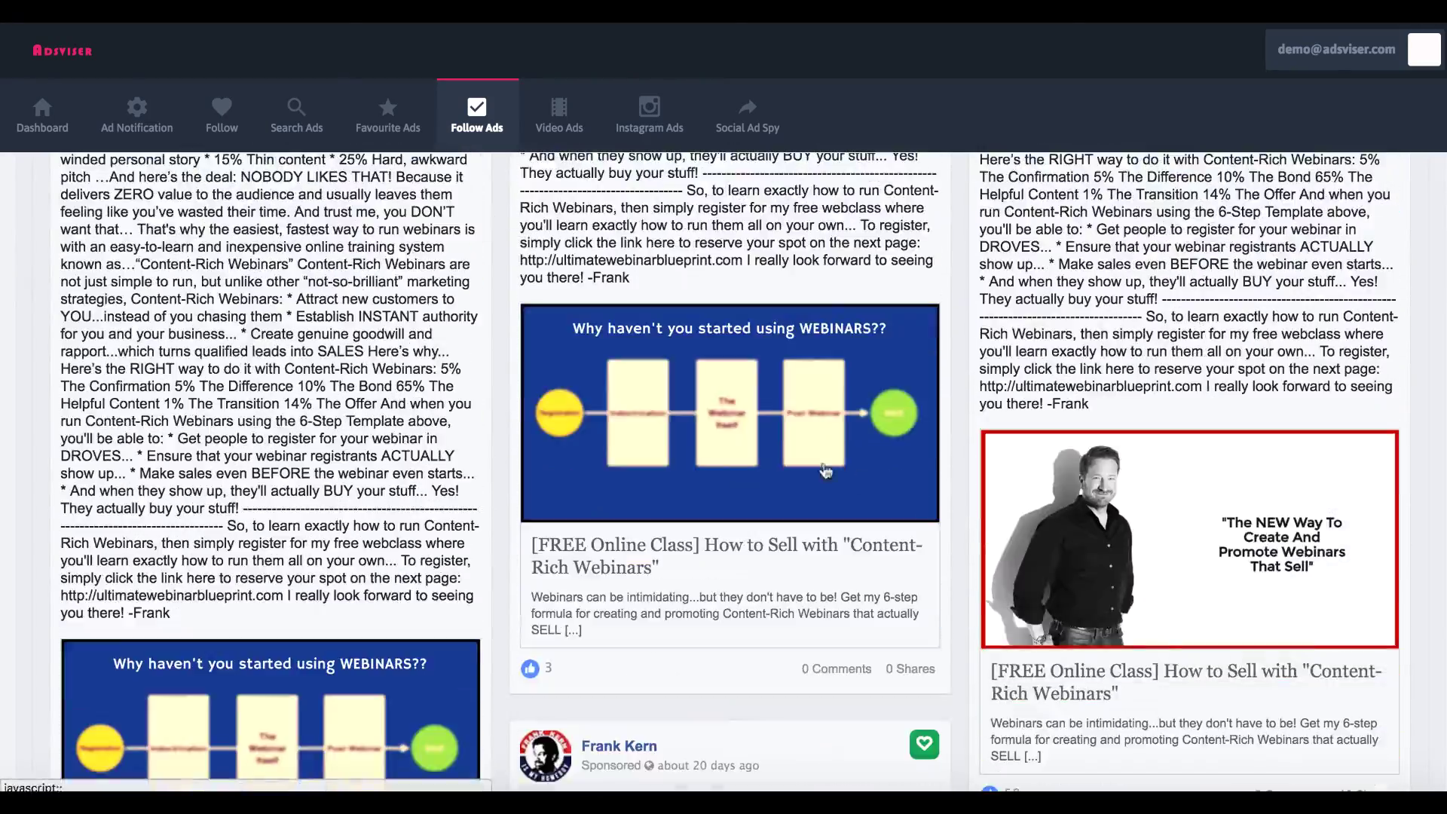
pyautogui.scroll(-3, 542, 401)
pyautogui.scroll(20, 543, 402)
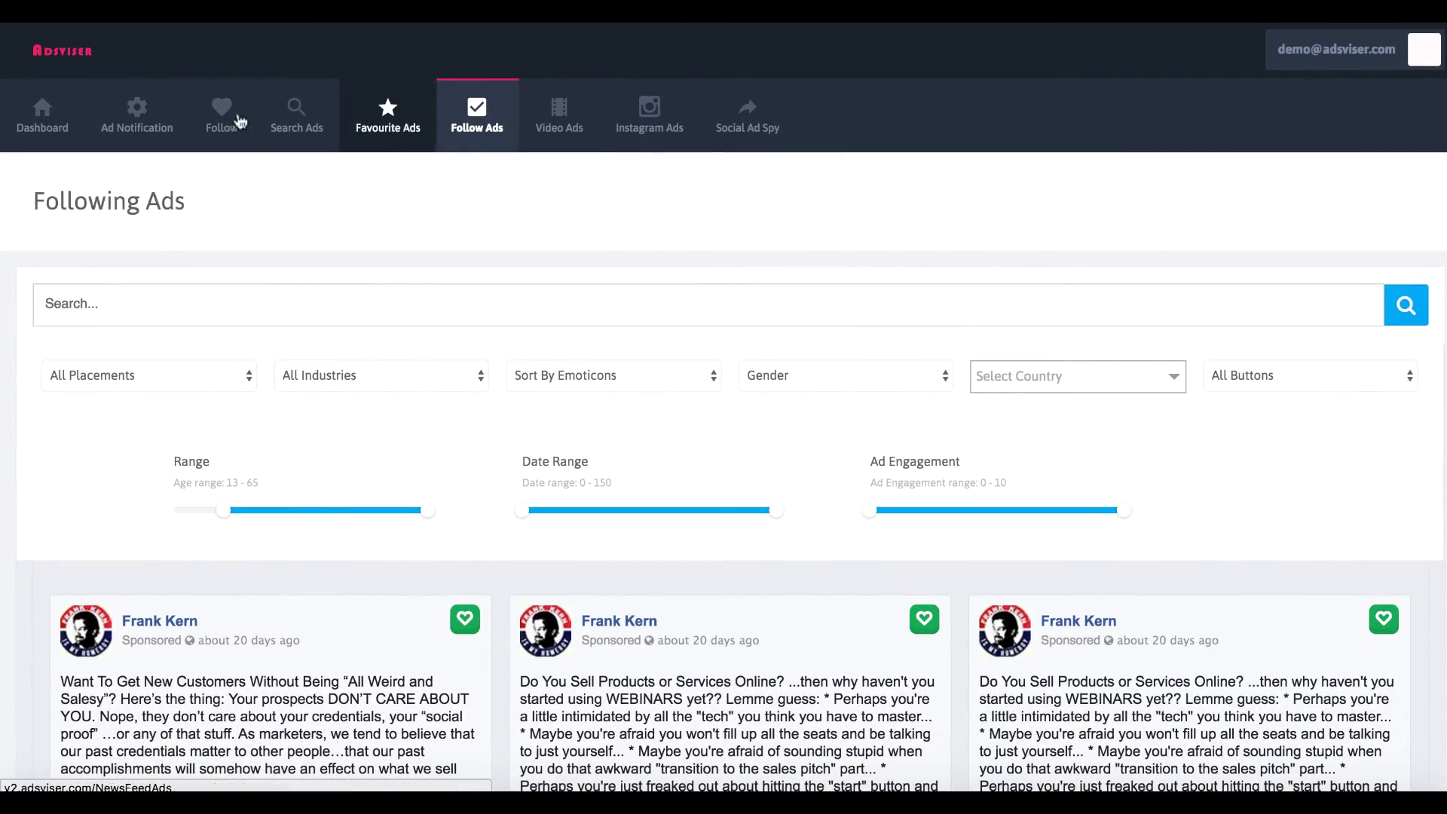
# - Open the ad notification settings and review the keywords for News Feed Ads
pyautogui.click(127, 130)
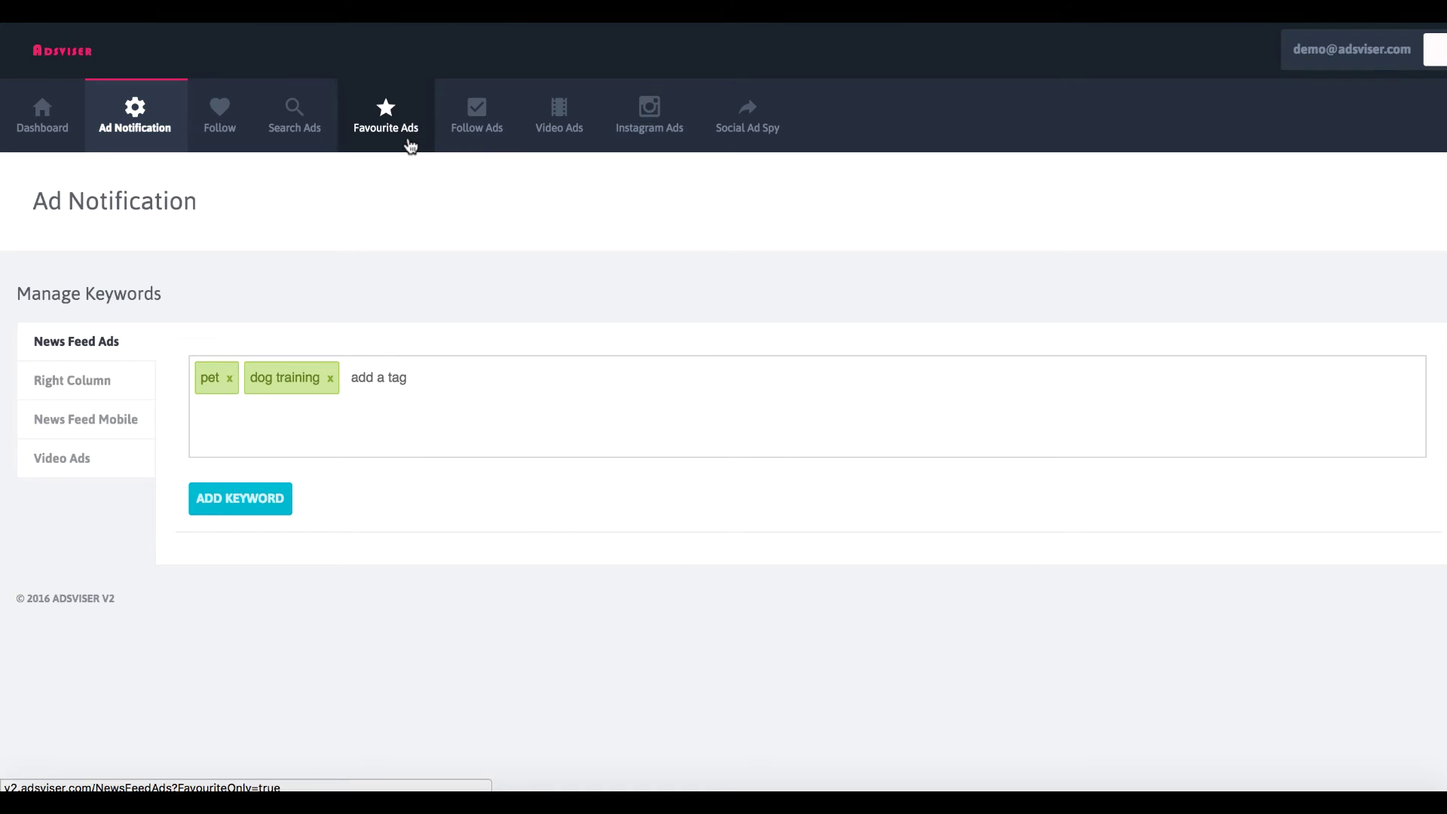
# - Search Social Ad Spy for "politics" across all post types and periods, and browse the matching Facebook posts
pyautogui.click(745, 133)
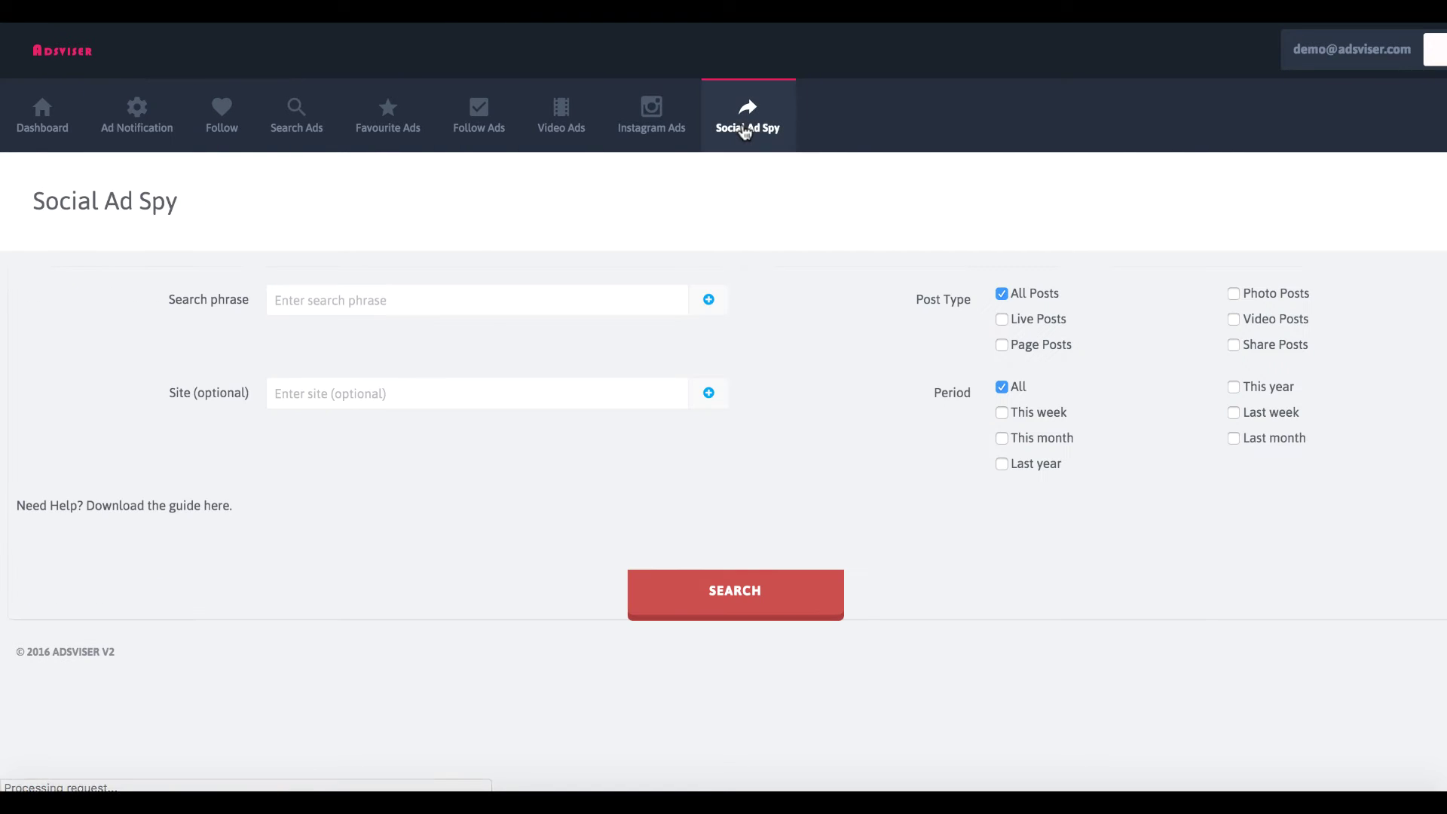
pyautogui.click(385, 305)
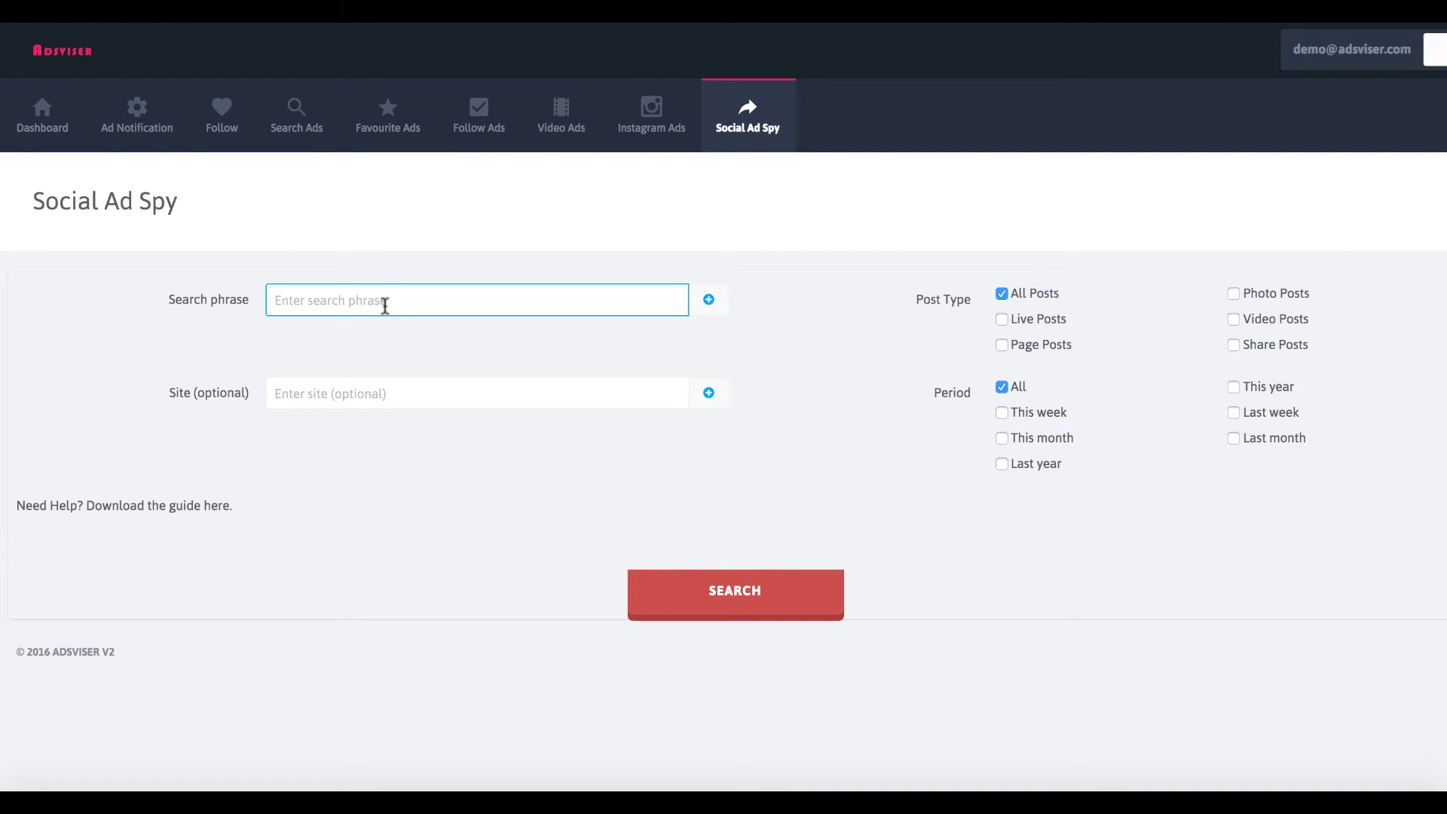
pyautogui.write('politics')
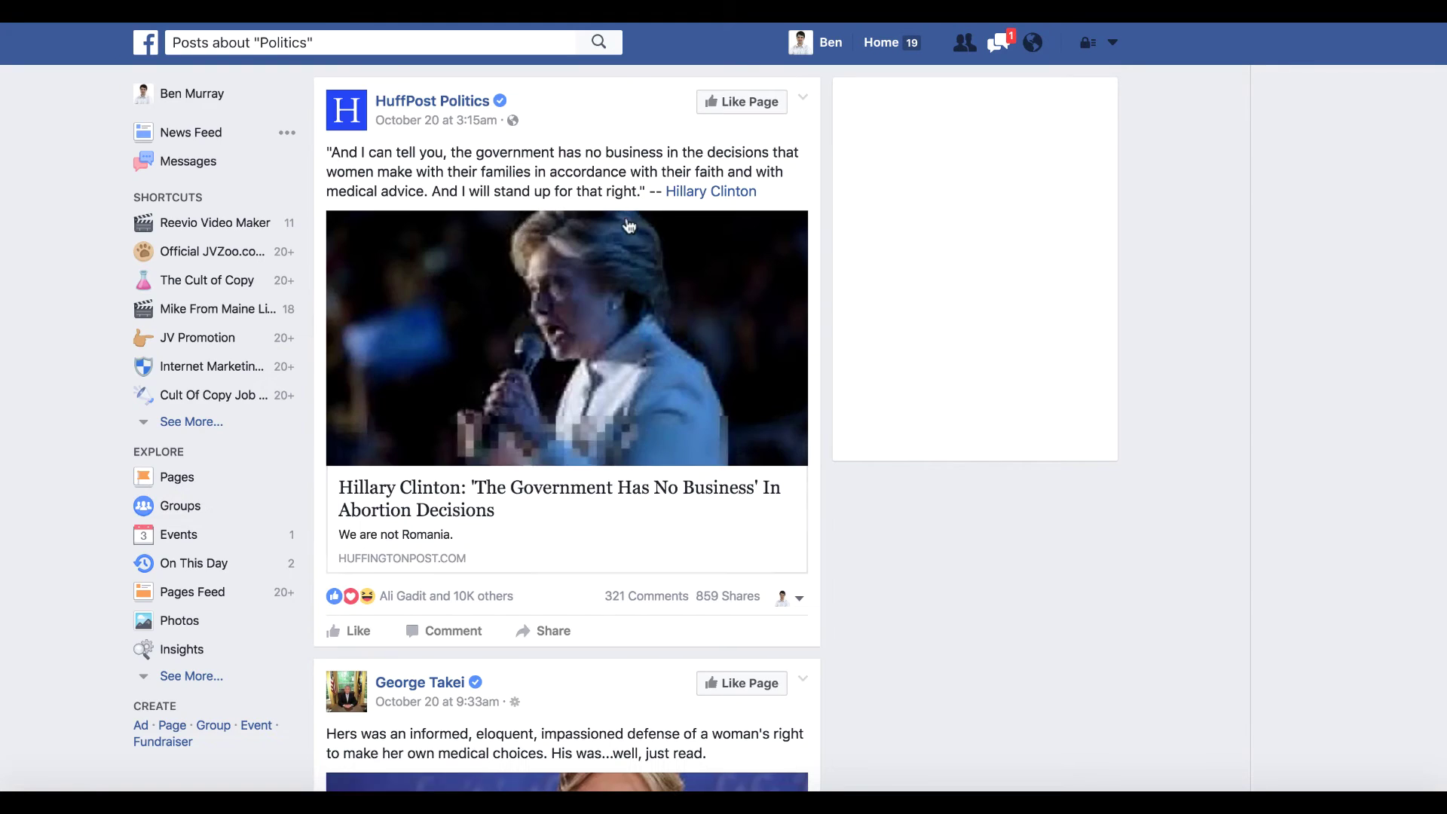
pyautogui.scroll(-3, 863, 572)
pyautogui.scroll(-15, 864, 575)
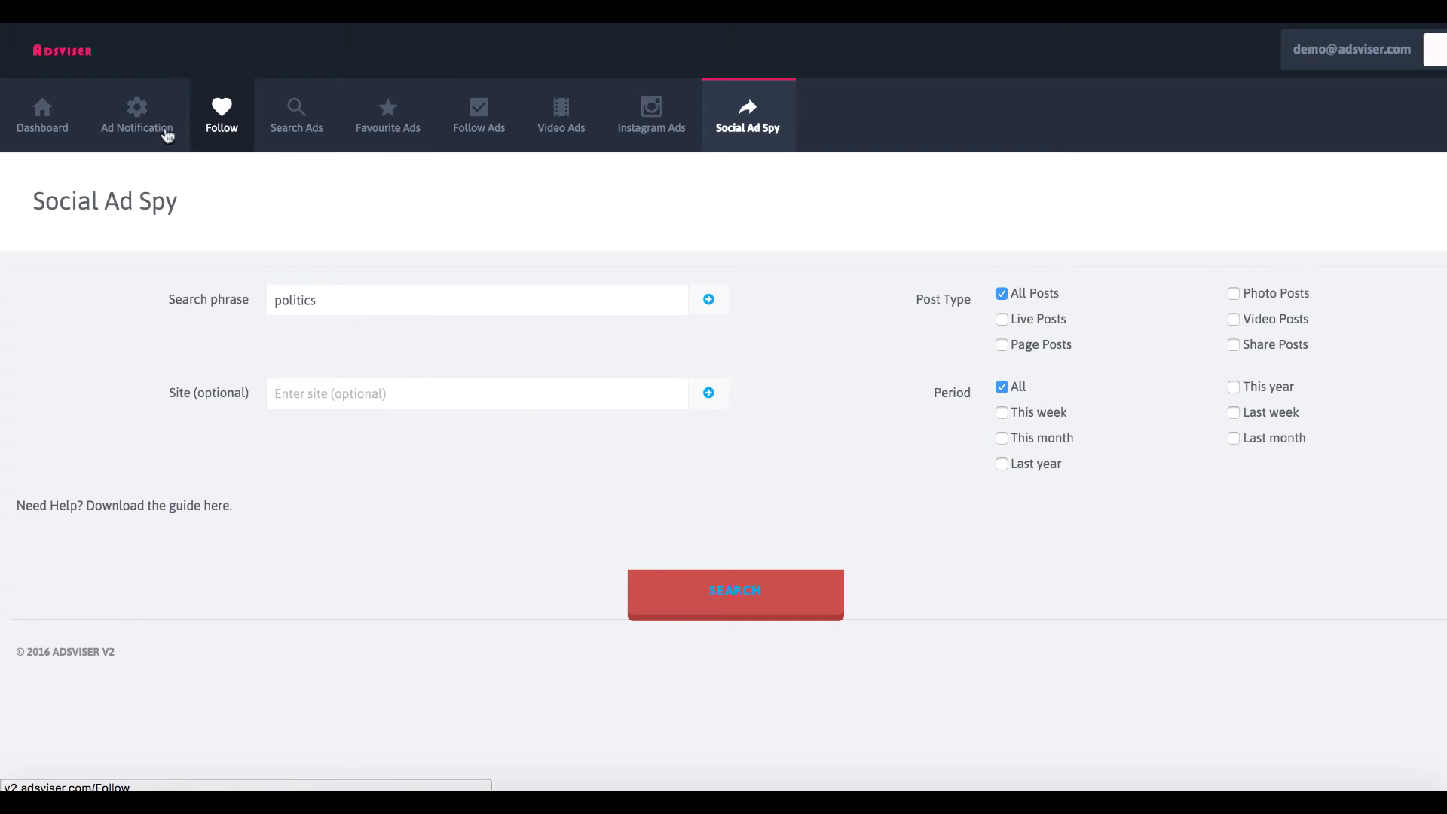
# - Return to the Adsviser dashboard, open the ad search page and glance over its sponsored ads
pyautogui.click(59, 134)
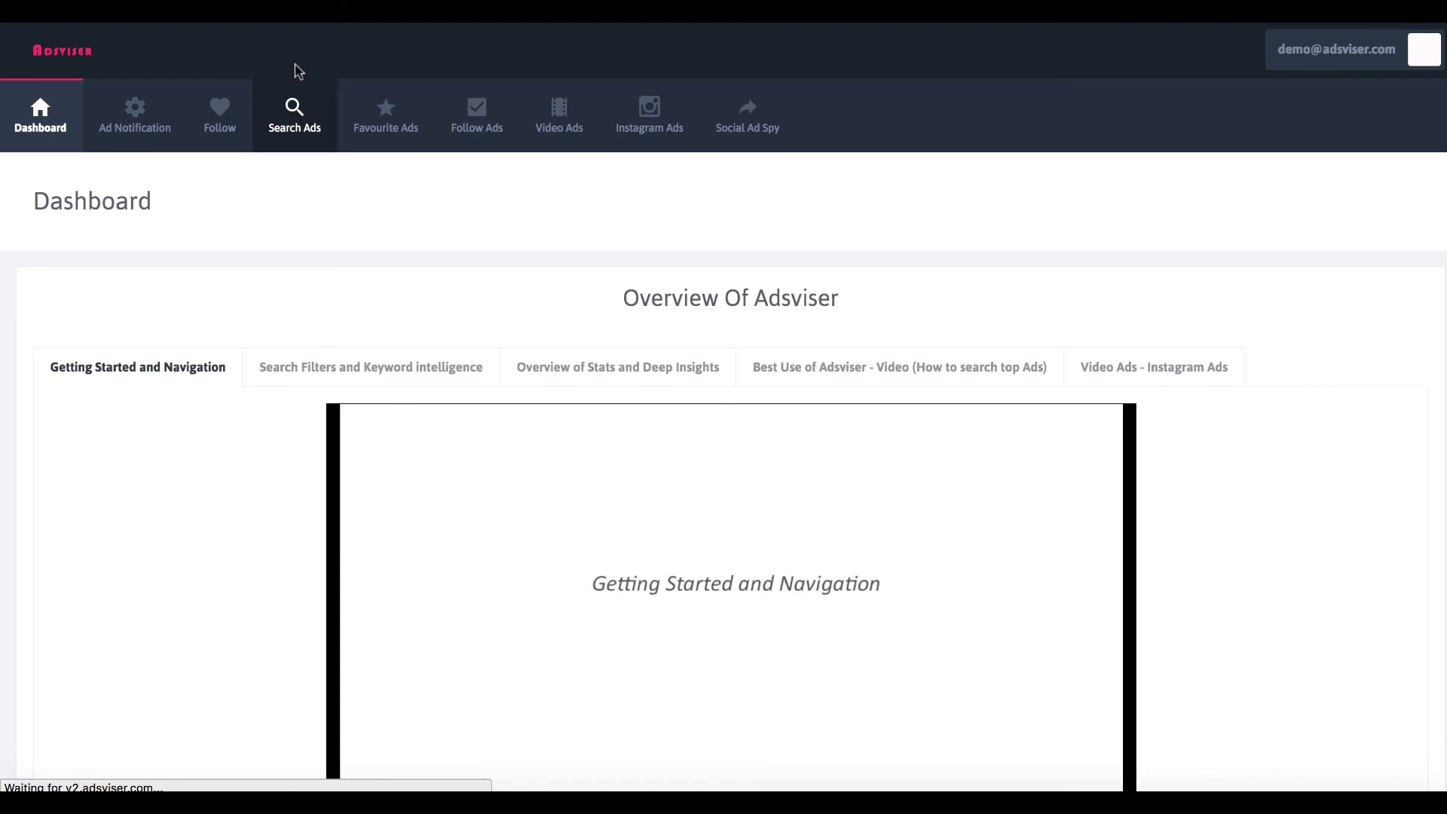
pyautogui.click(299, 130)
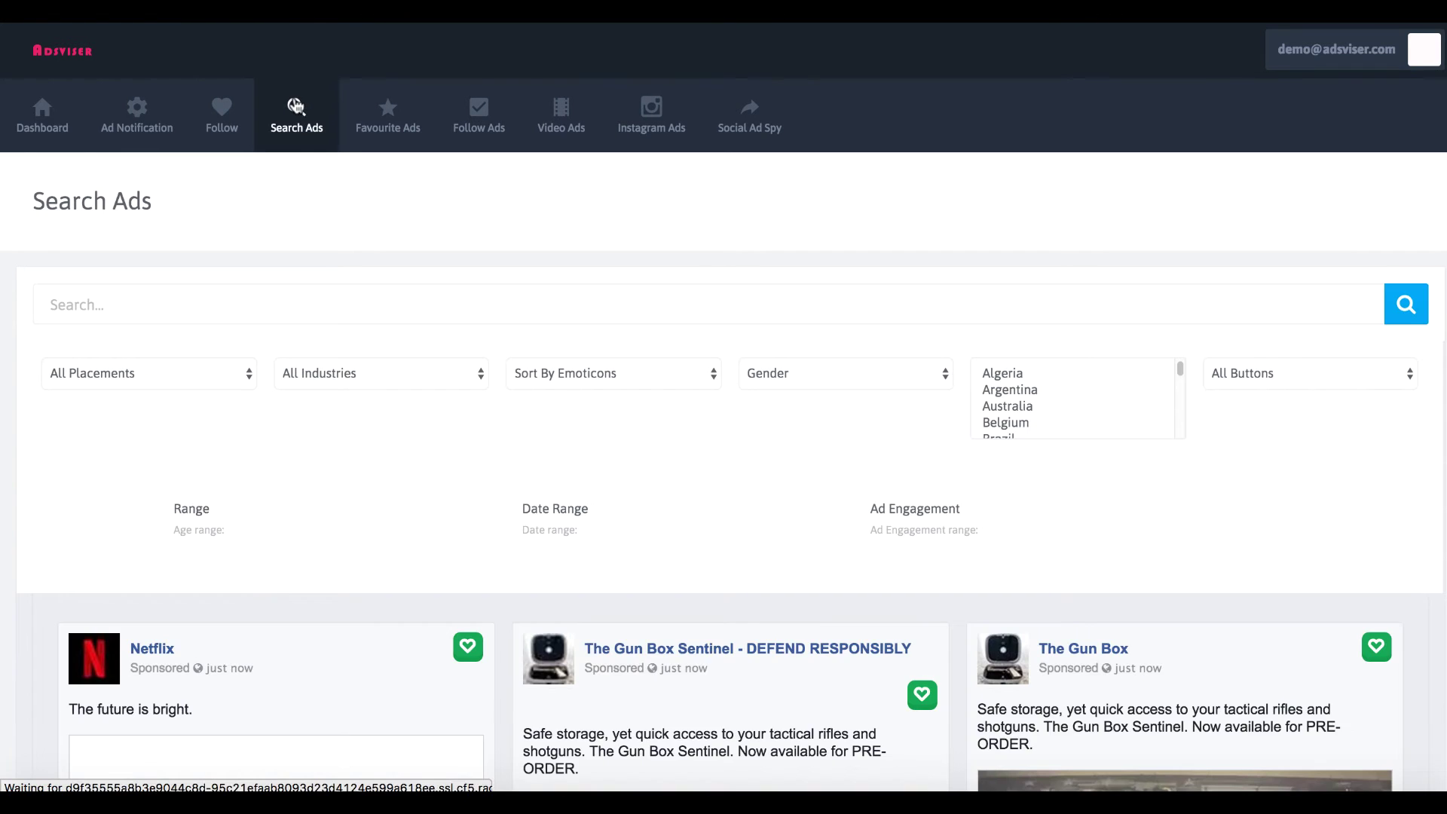
pyautogui.scroll(-4, 532, 607)
pyautogui.scroll(5, 533, 607)
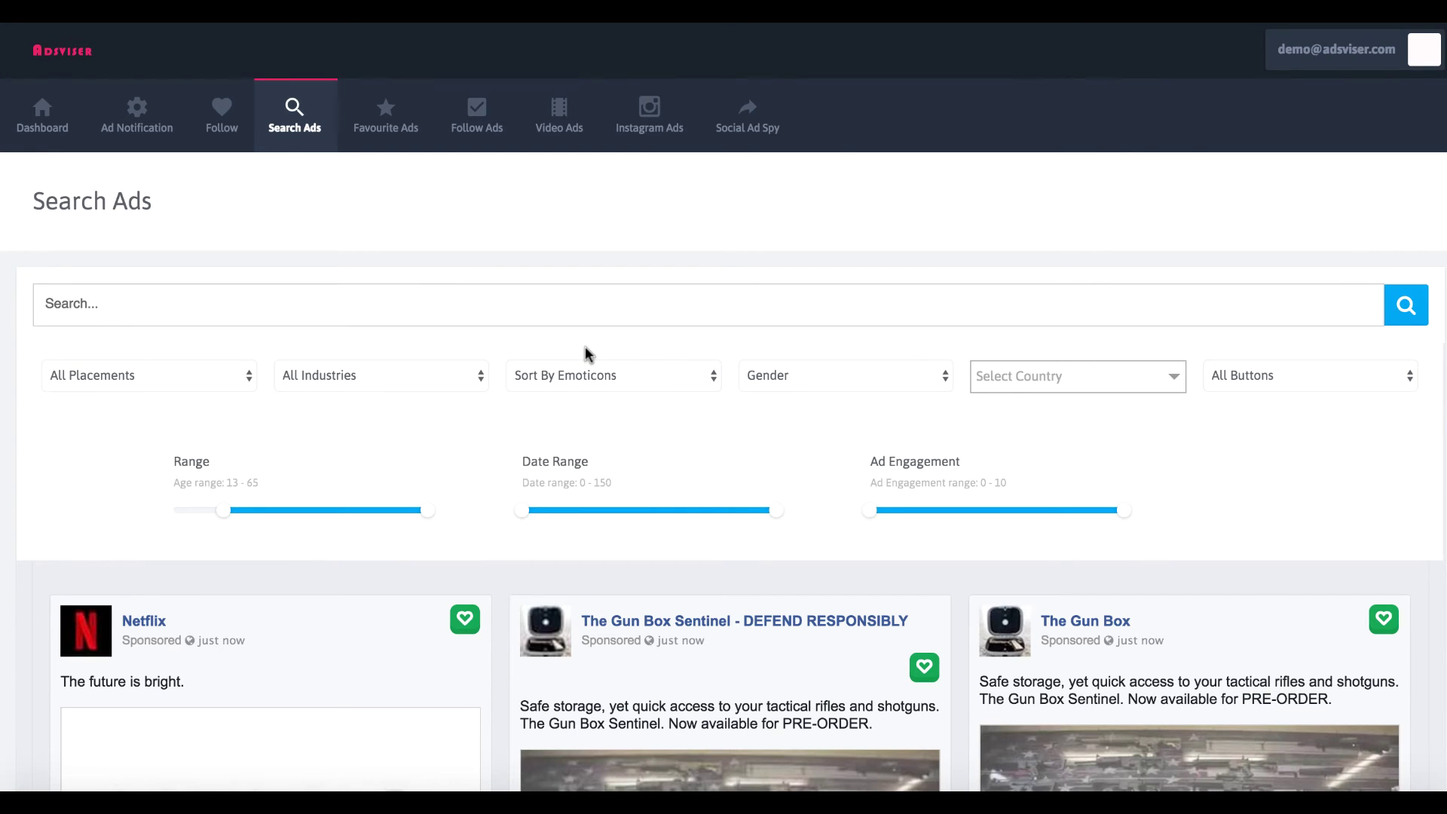
# - Inspect the available options of the industry, emoticon sorting and button filters, leaving each at its default
pyautogui.click(428, 374)
pyautogui.click(663, 471)
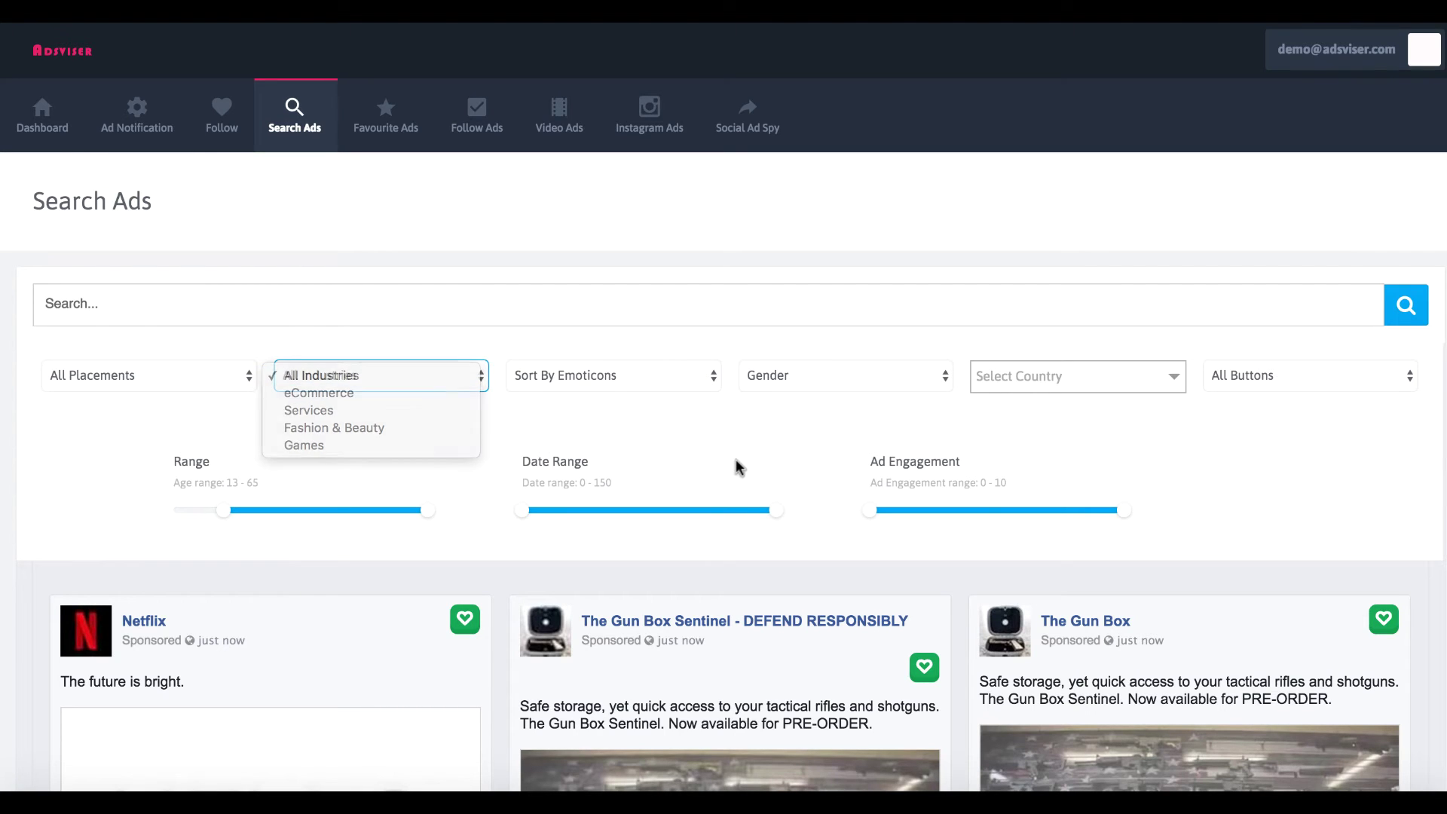
pyautogui.click(673, 376)
pyautogui.click(833, 419)
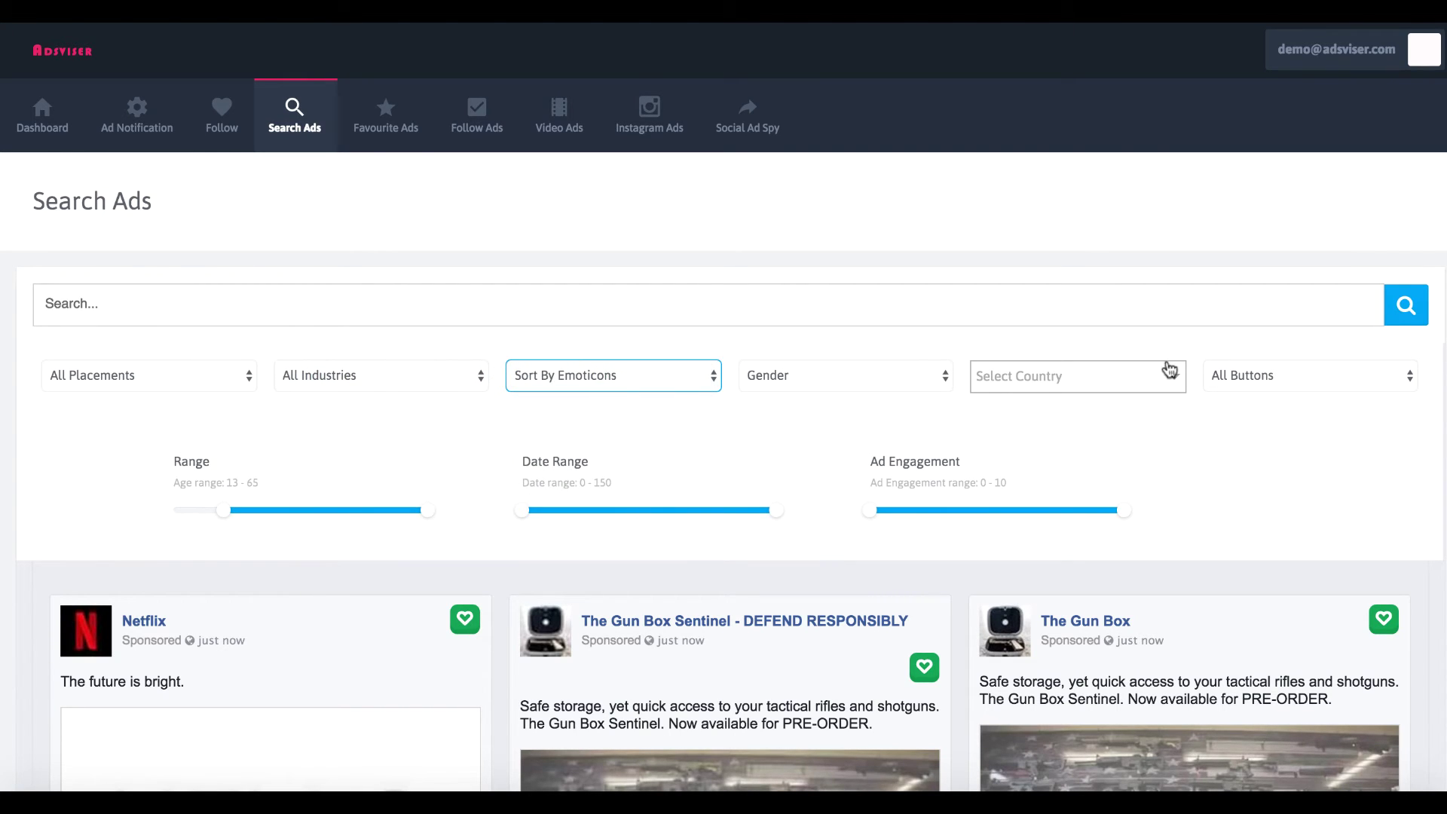
pyautogui.click(1237, 387)
pyautogui.click(792, 462)
# - Browse the unfiltered search ads and check the placement filter's options
pyautogui.scroll(-10, 793, 461)
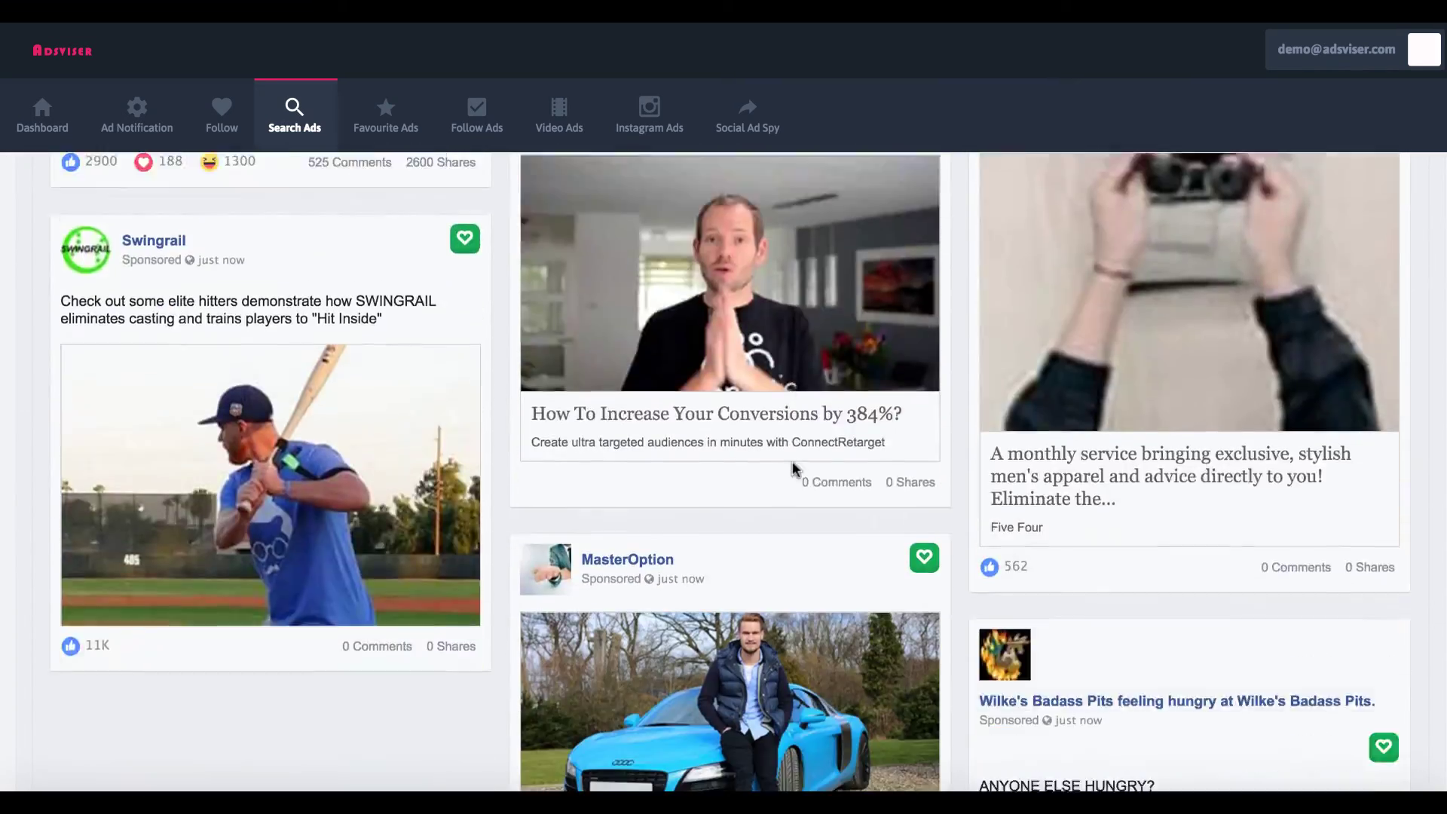
pyautogui.scroll(-5, 792, 461)
pyautogui.scroll(15, 793, 461)
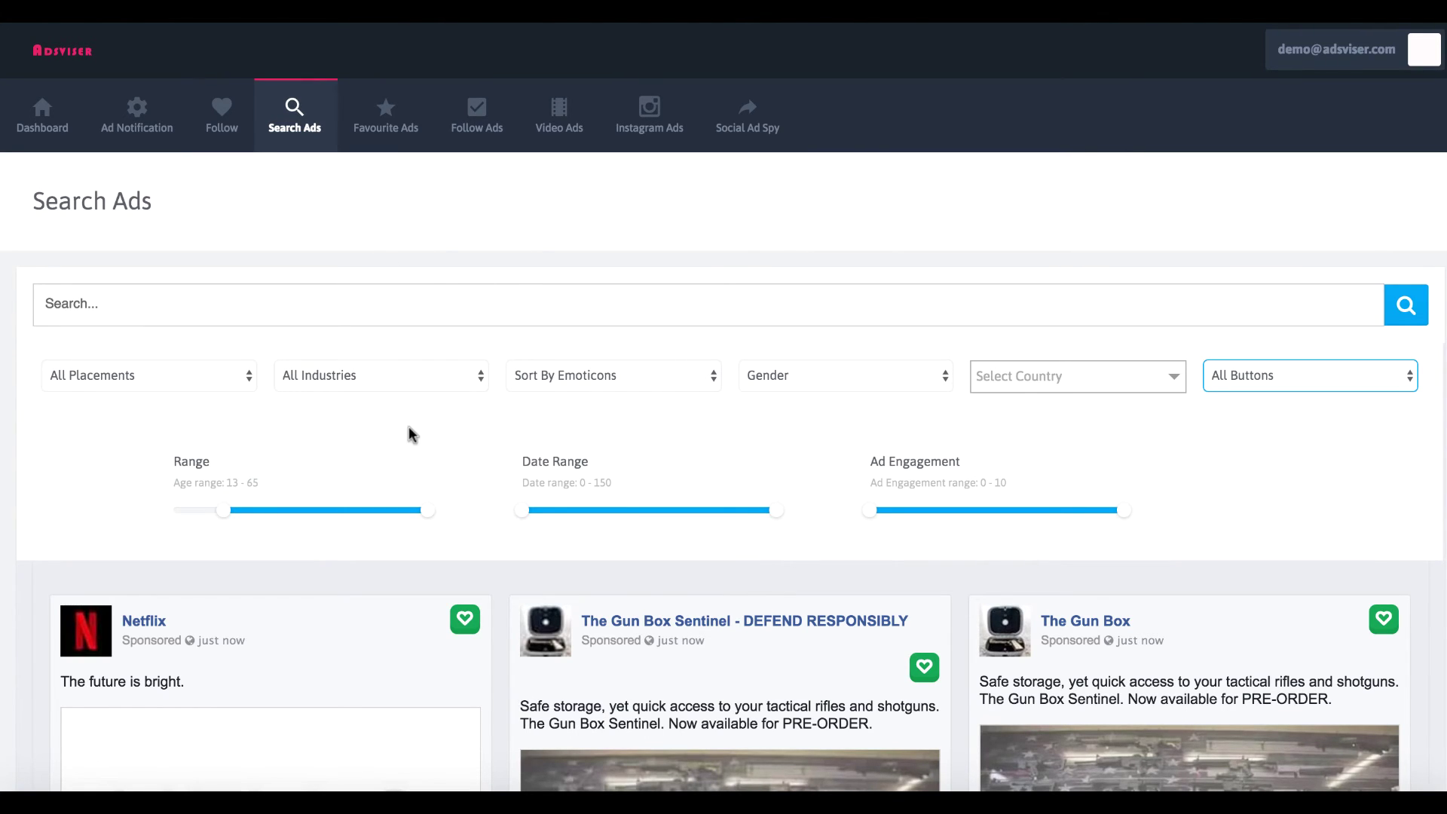
pyautogui.scroll(-1, 388, 309)
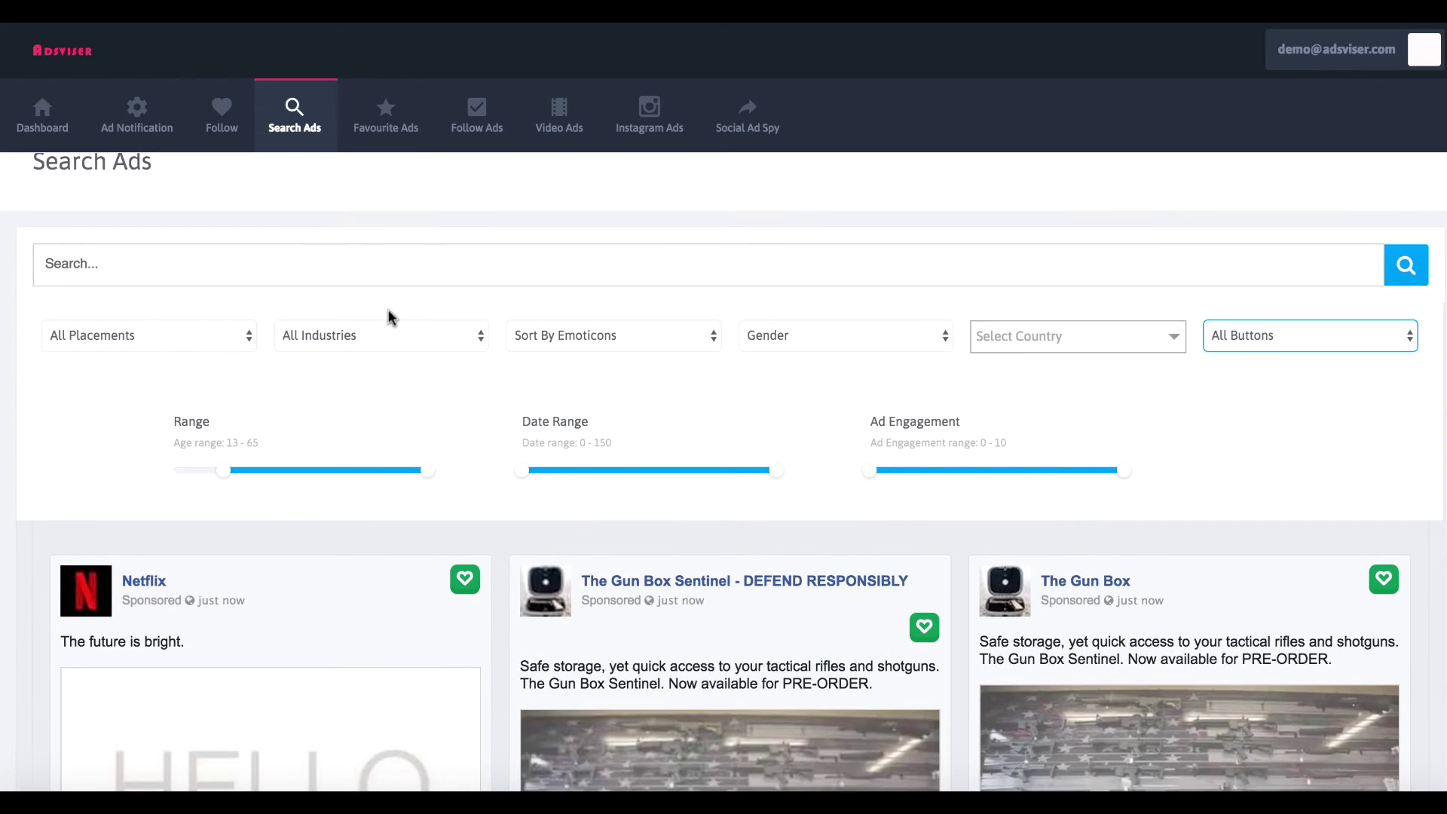
pyautogui.scroll(1, 387, 309)
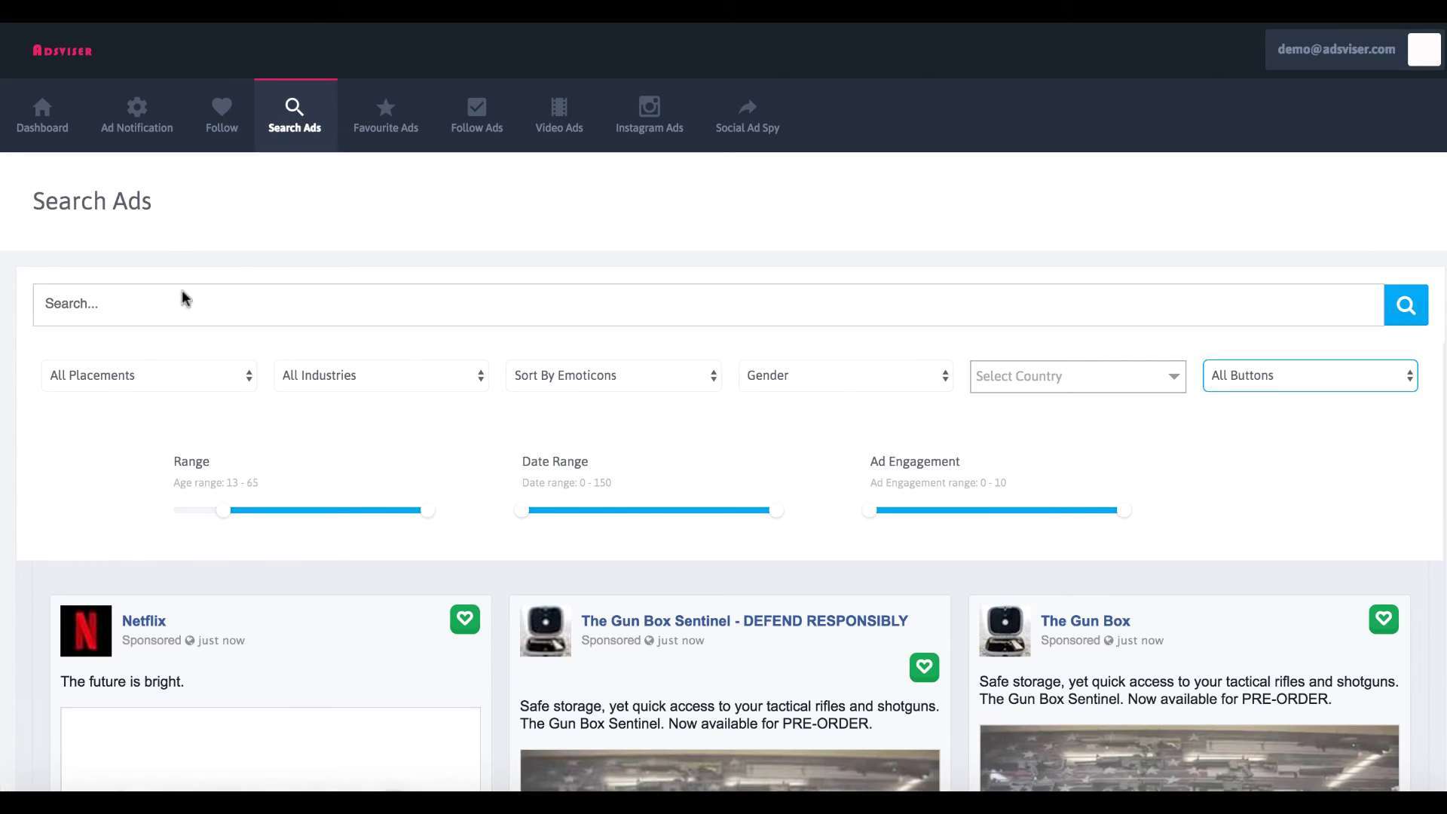
pyautogui.click(175, 373)
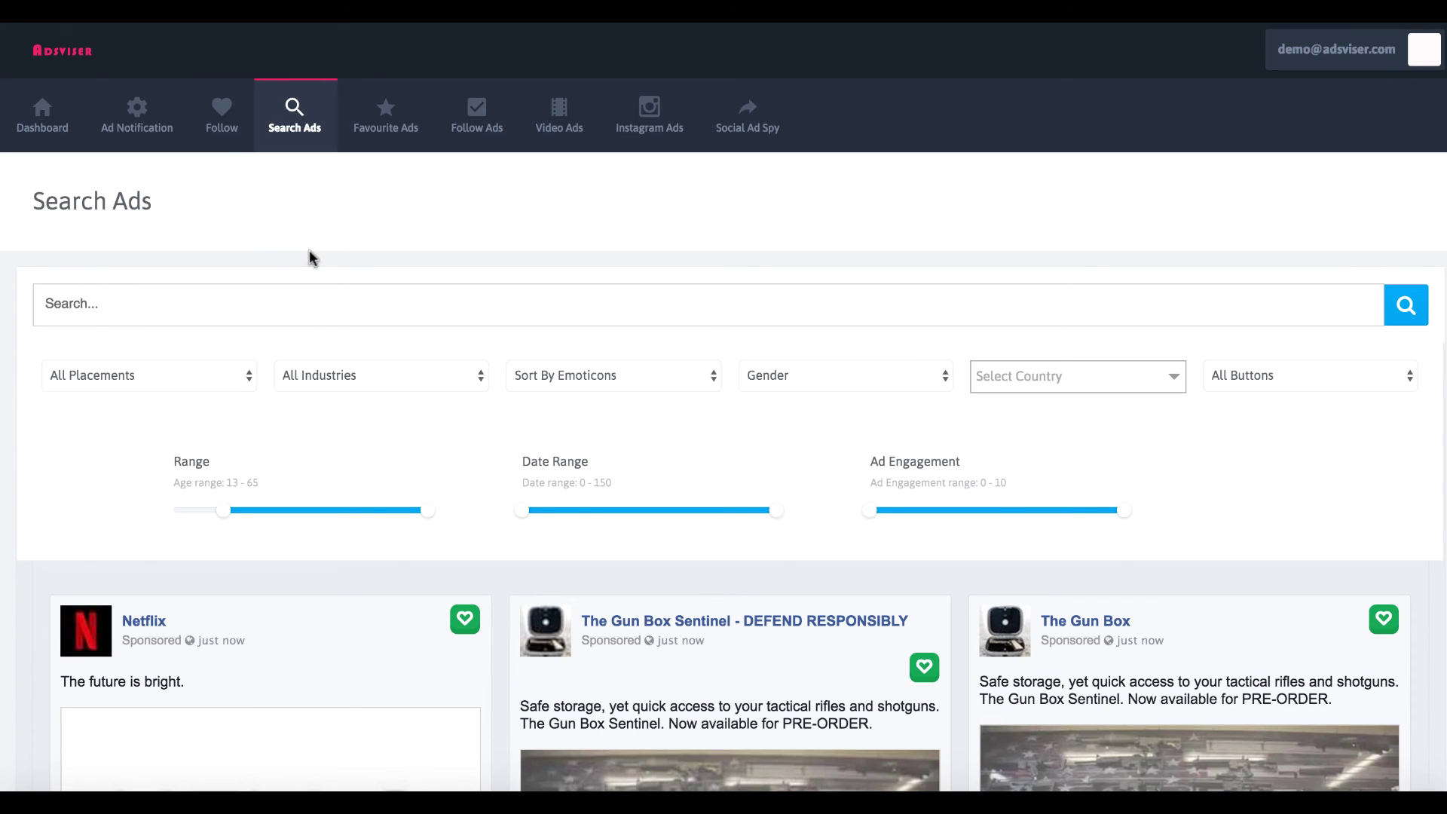
# - Look through the unfiltered sponsored ads in the search results, from the first ads down and back up to the search filters
pyautogui.click(243, 310)
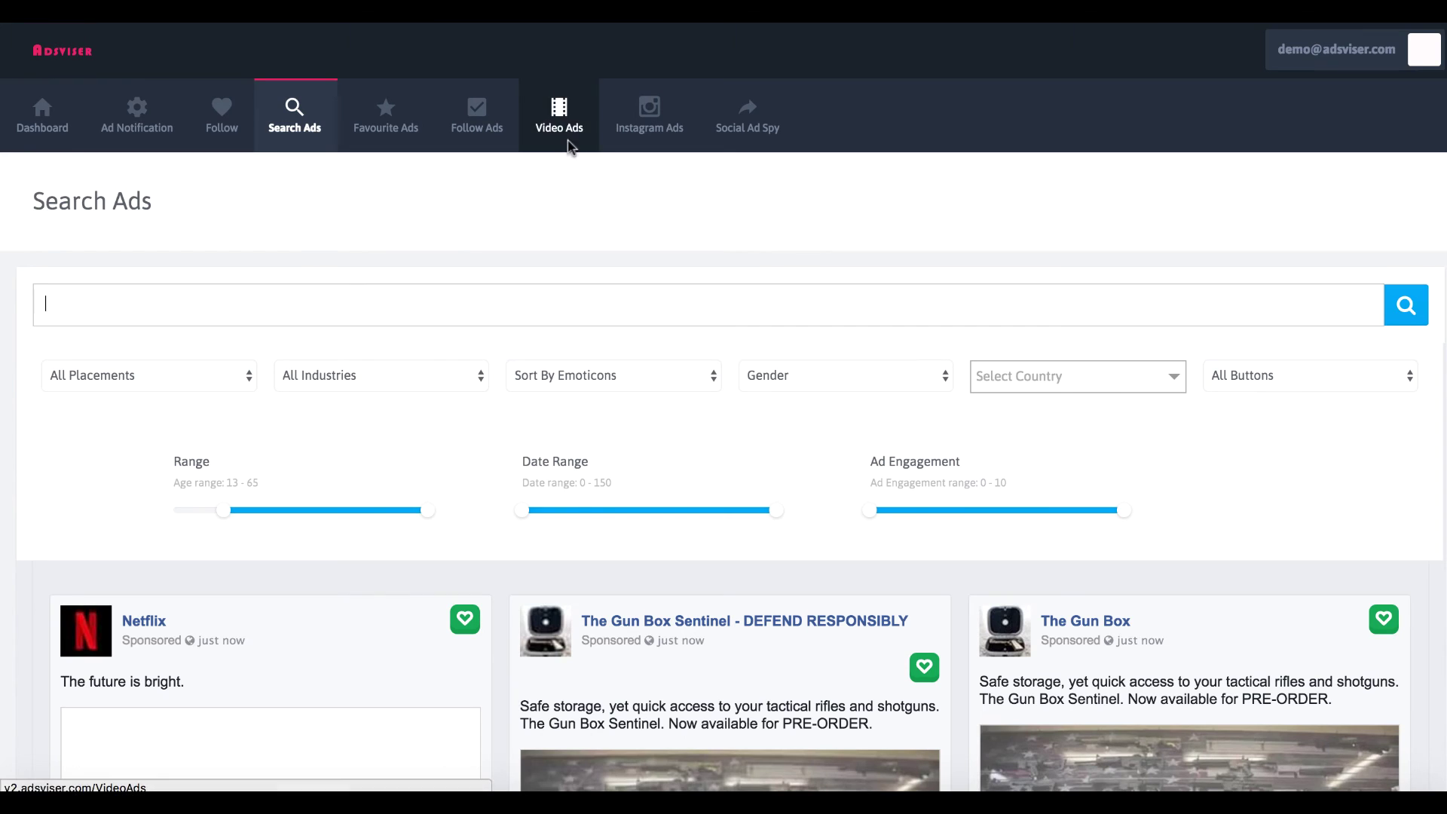
pyautogui.scroll(-10, 635, 563)
pyautogui.scroll(-5, 634, 563)
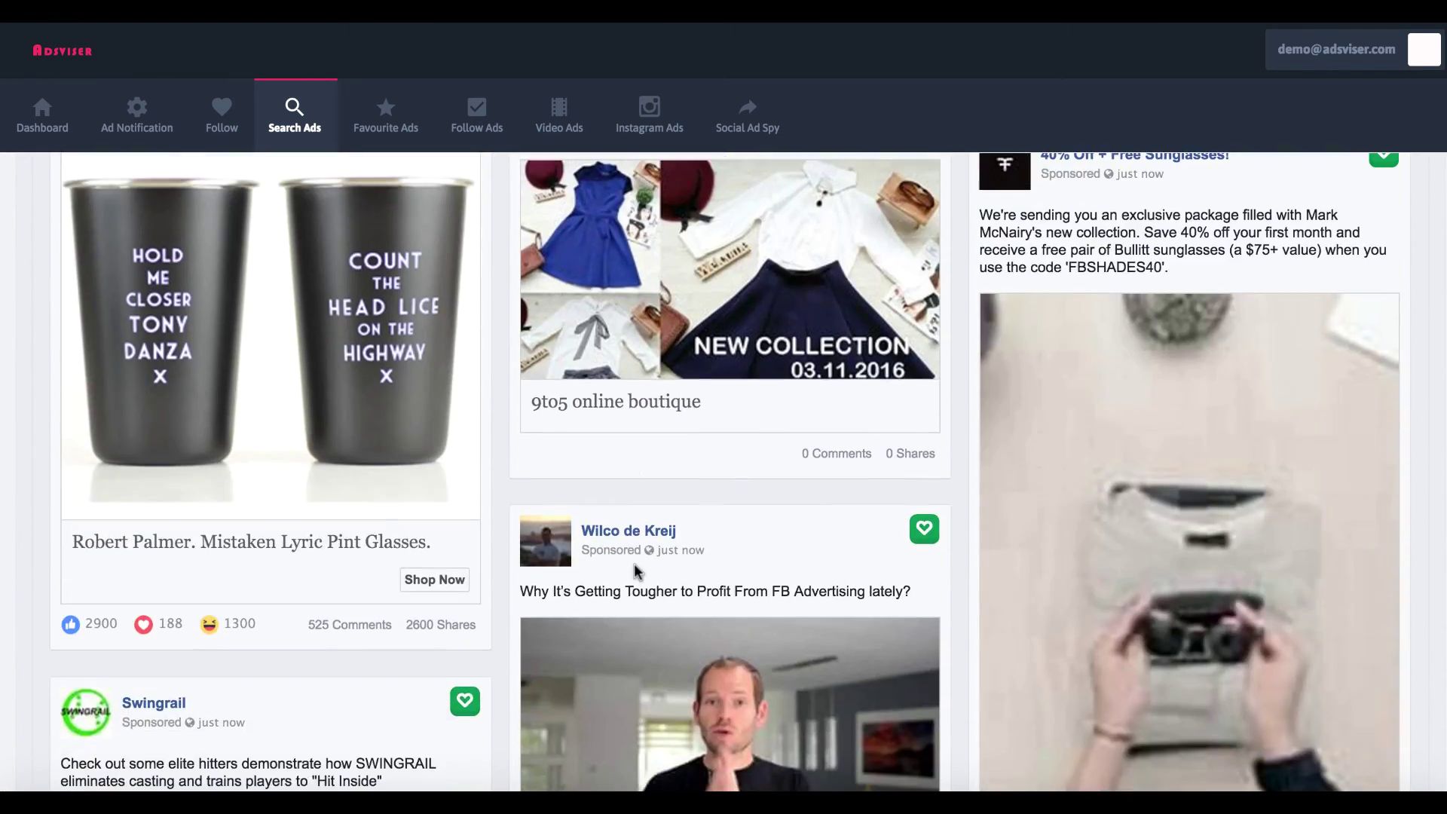
pyautogui.scroll(10, 634, 563)
pyautogui.scroll(5, 671, 418)
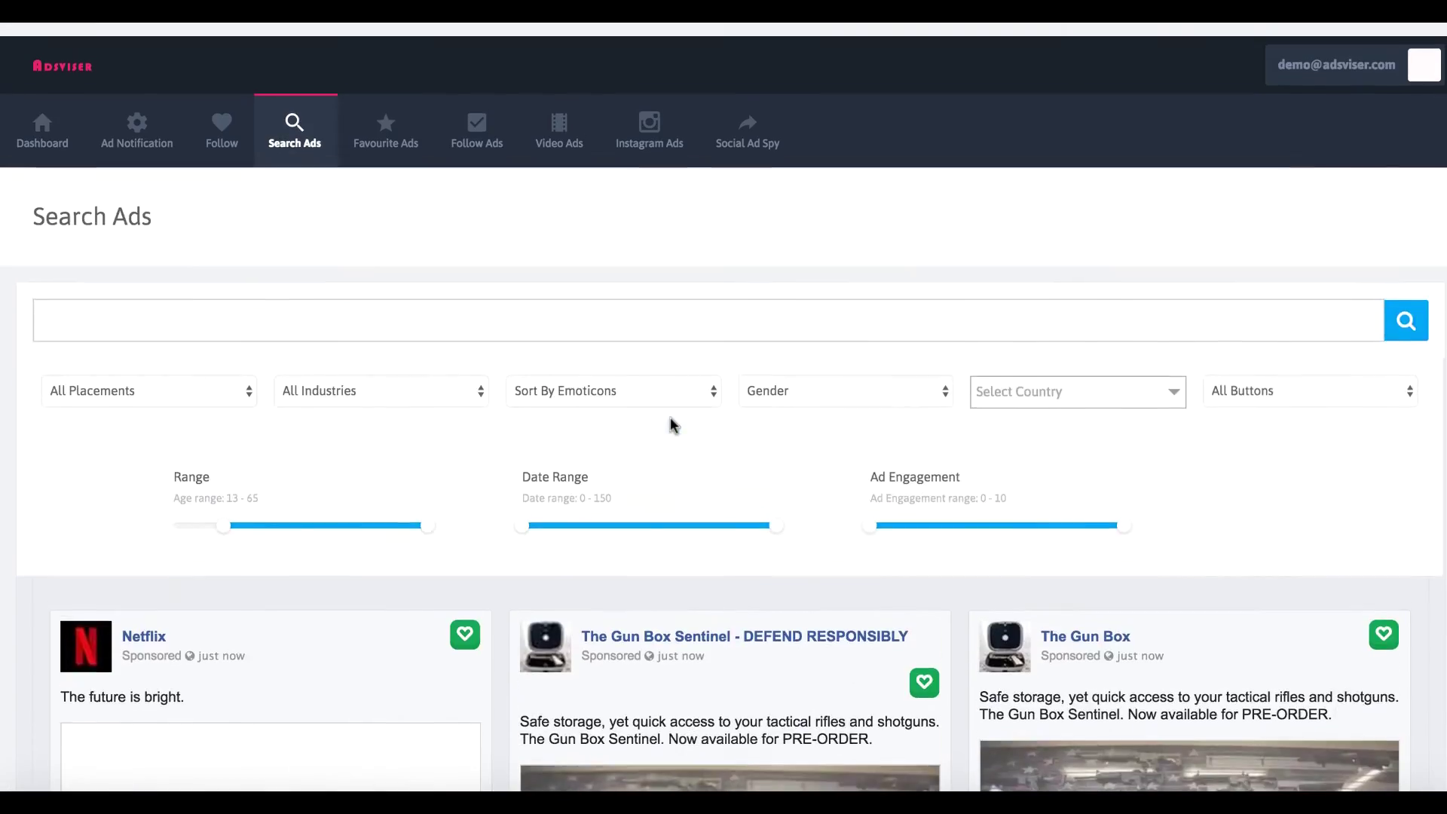
pyautogui.scroll(-1, 671, 417)
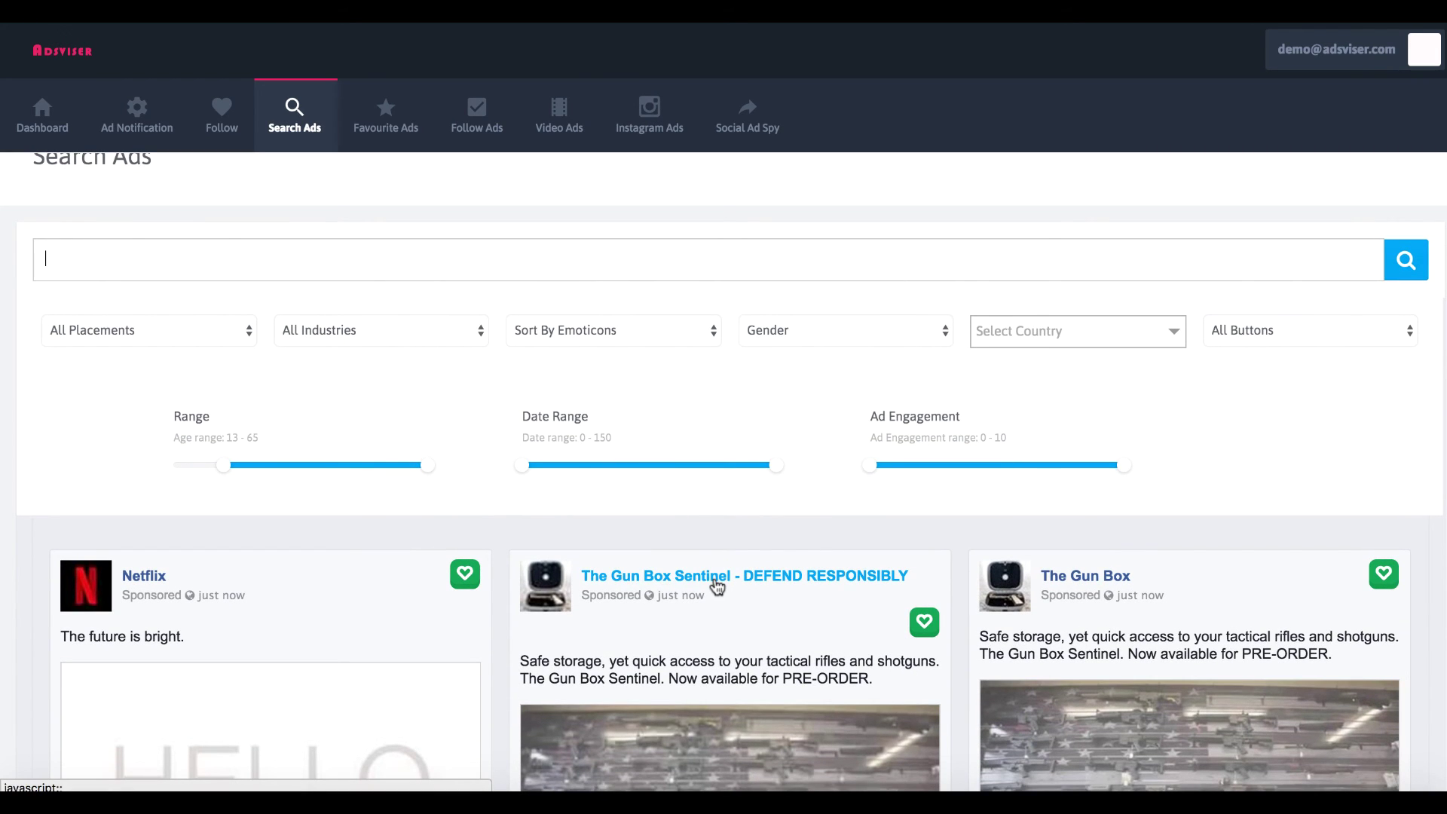
pyautogui.scroll(-2, 642, 585)
pyautogui.scroll(3, 642, 584)
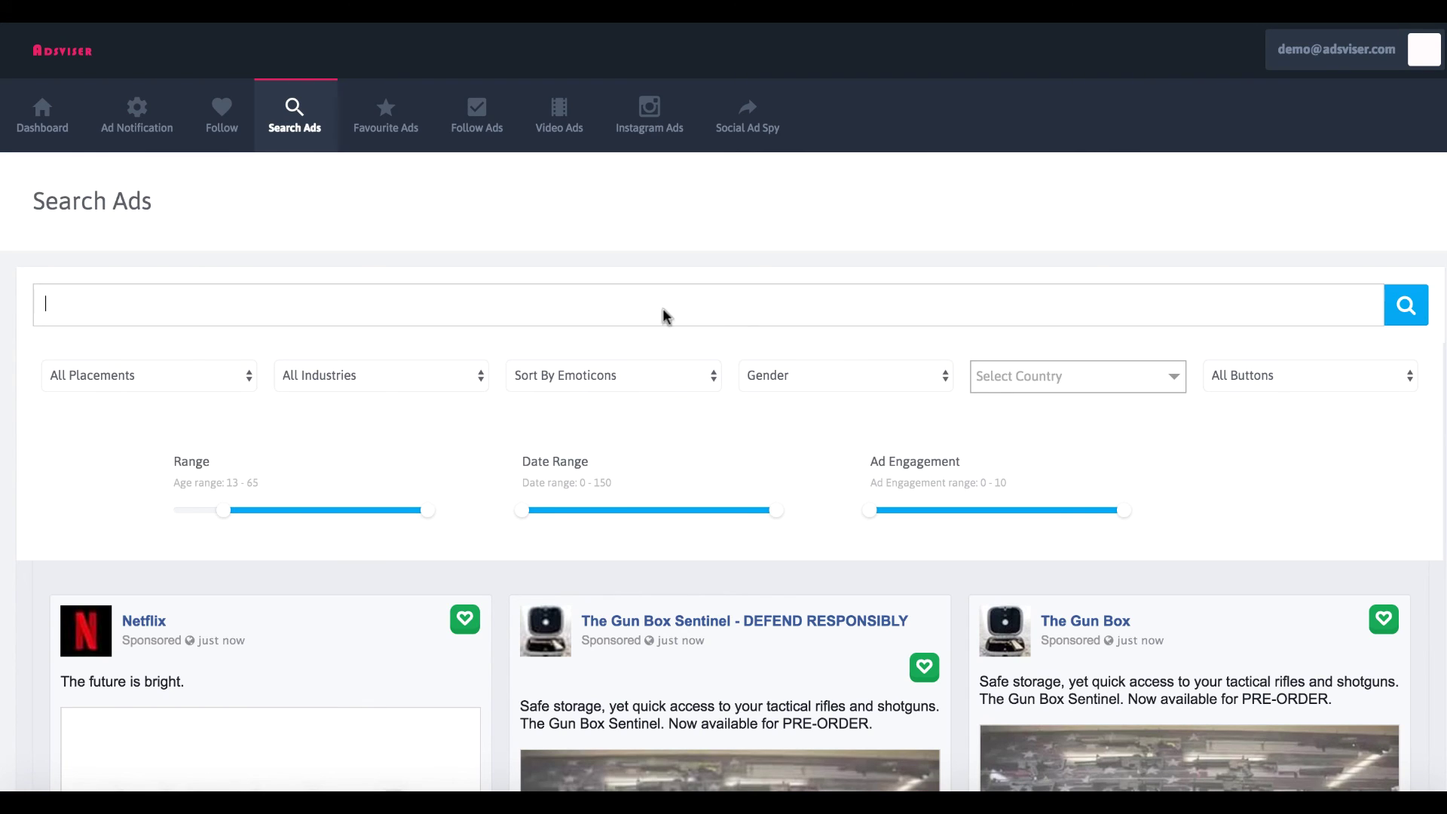
pyautogui.scroll(-2, 496, 390)
pyautogui.scroll(2, 496, 390)
pyautogui.scroll(-1, 479, 396)
pyautogui.scroll(1, 479, 396)
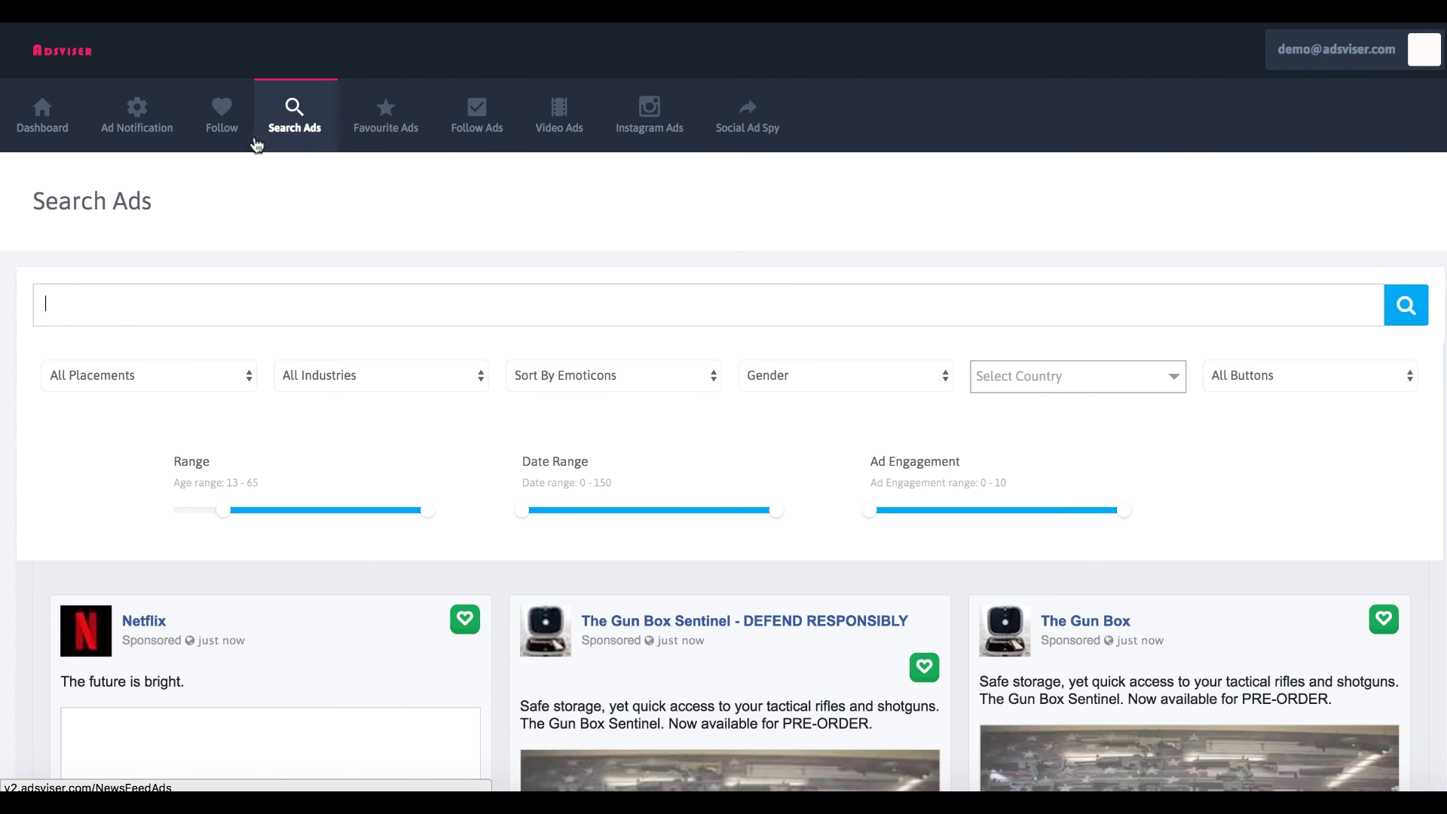
pyautogui.click(458, 299)
pyautogui.scroll(-1, 458, 296)
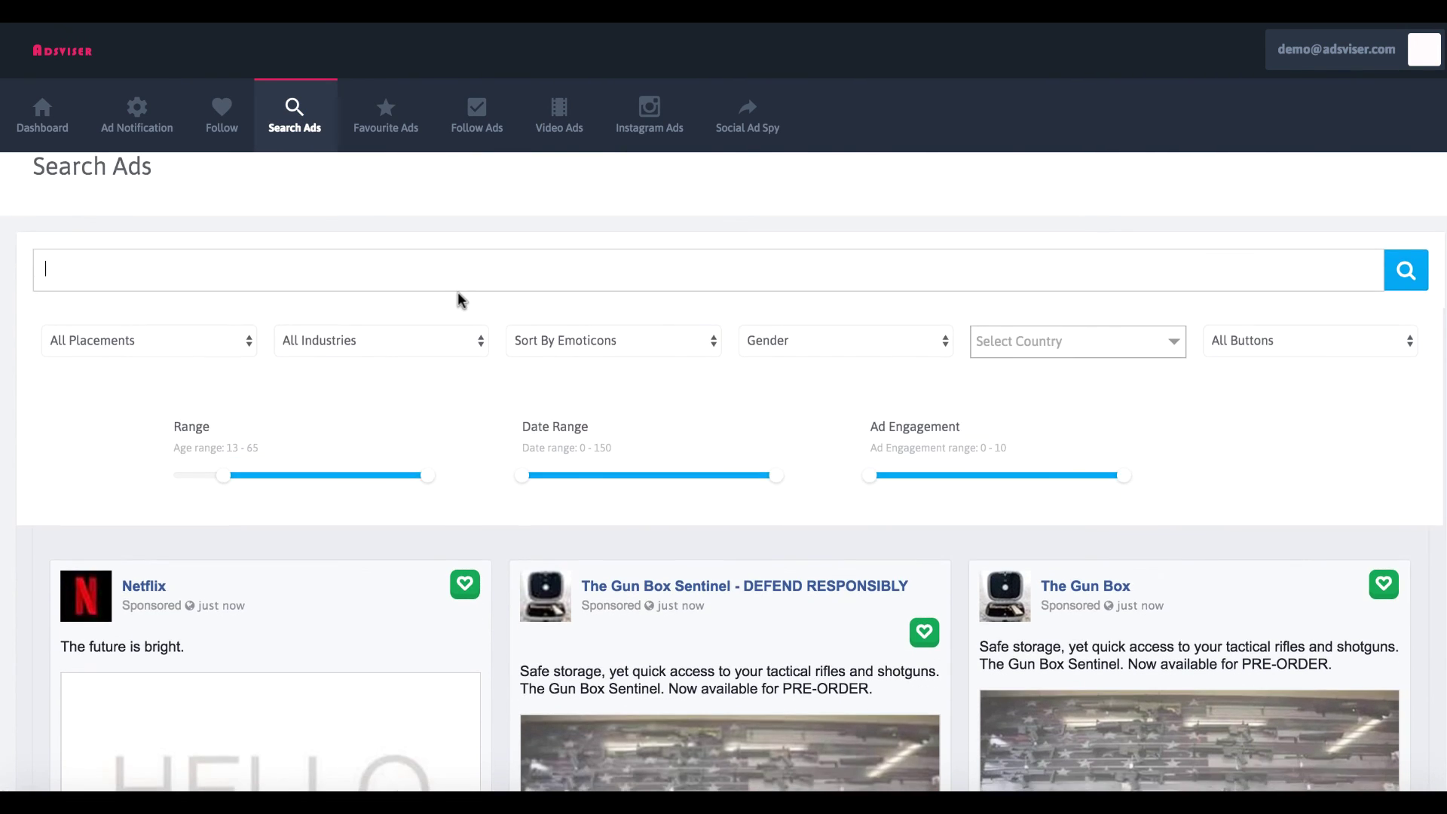
pyautogui.scroll(1, 458, 296)
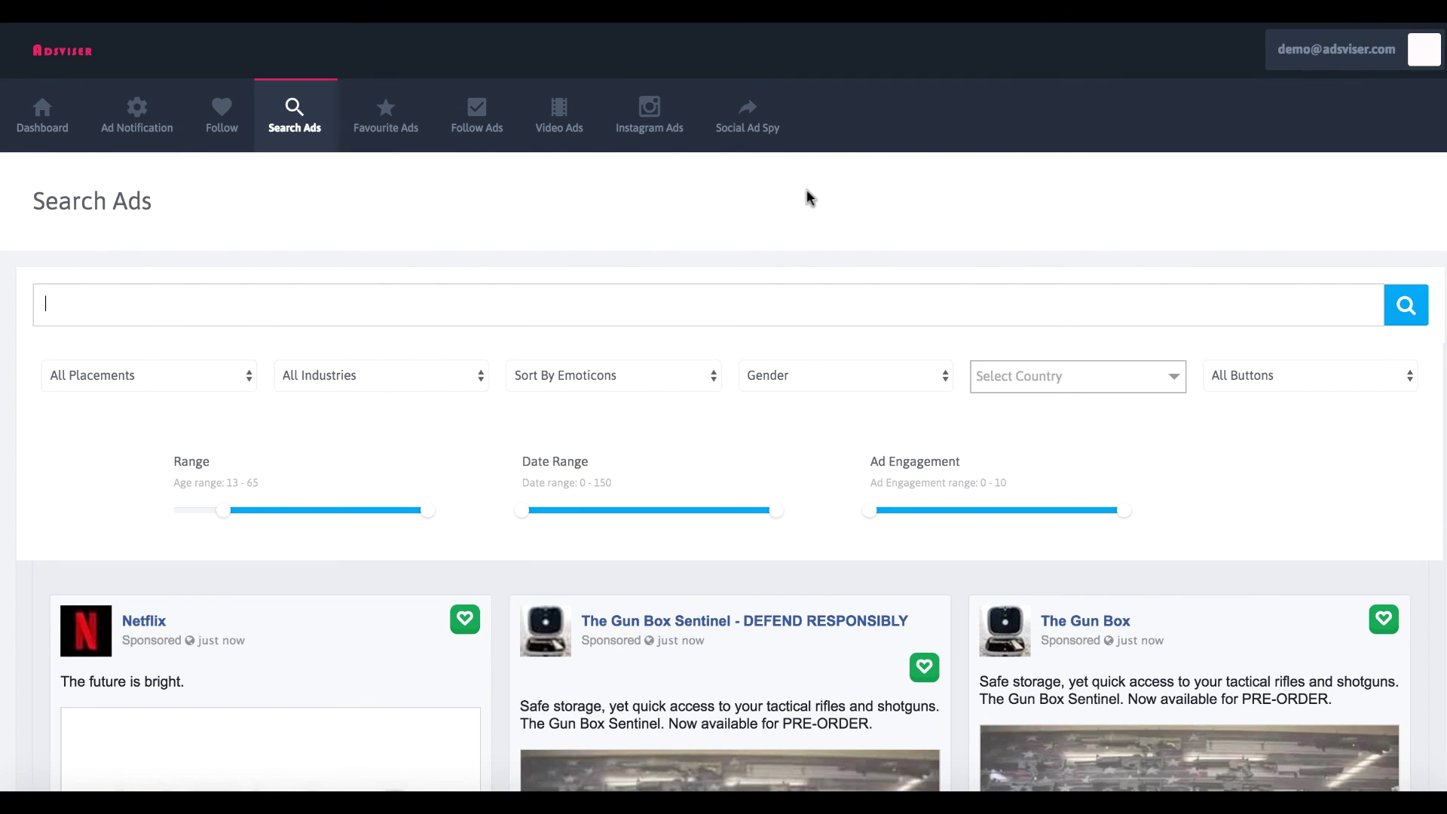